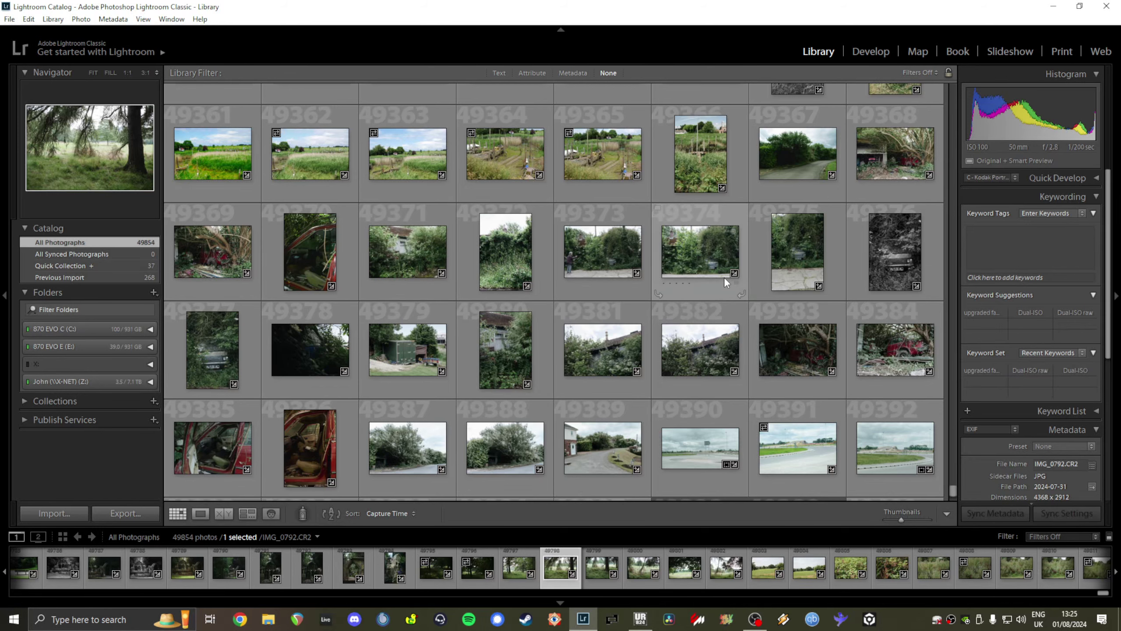
Step: Open DSCF8327.RAF in Develop and reset its black-and-white edit to Adobe Color
scroll(723, 276, up, 3)
scroll(778, 297, up, 15)
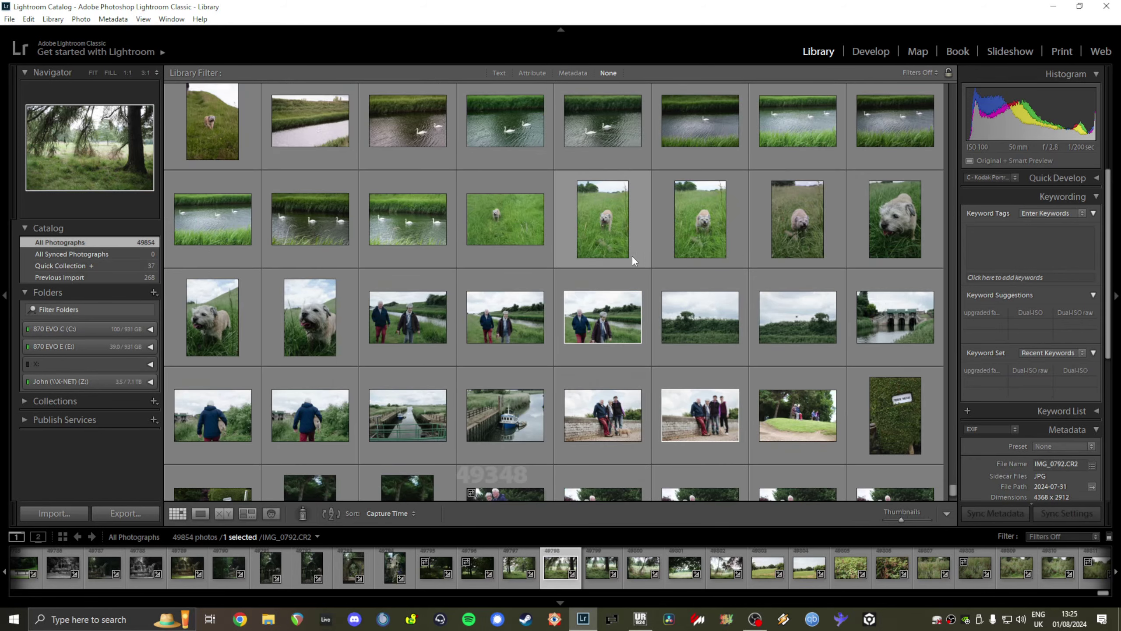
scroll(536, 297, up, 4)
scroll(536, 298, down, 4)
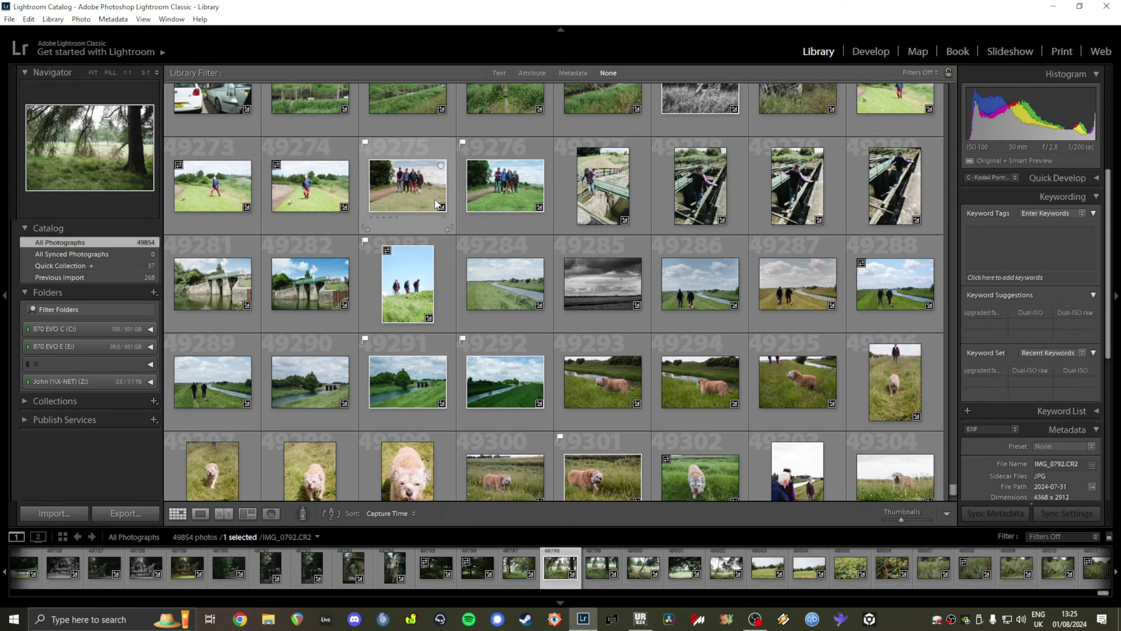
scroll(426, 232, up, 3)
scroll(417, 247, down, 3)
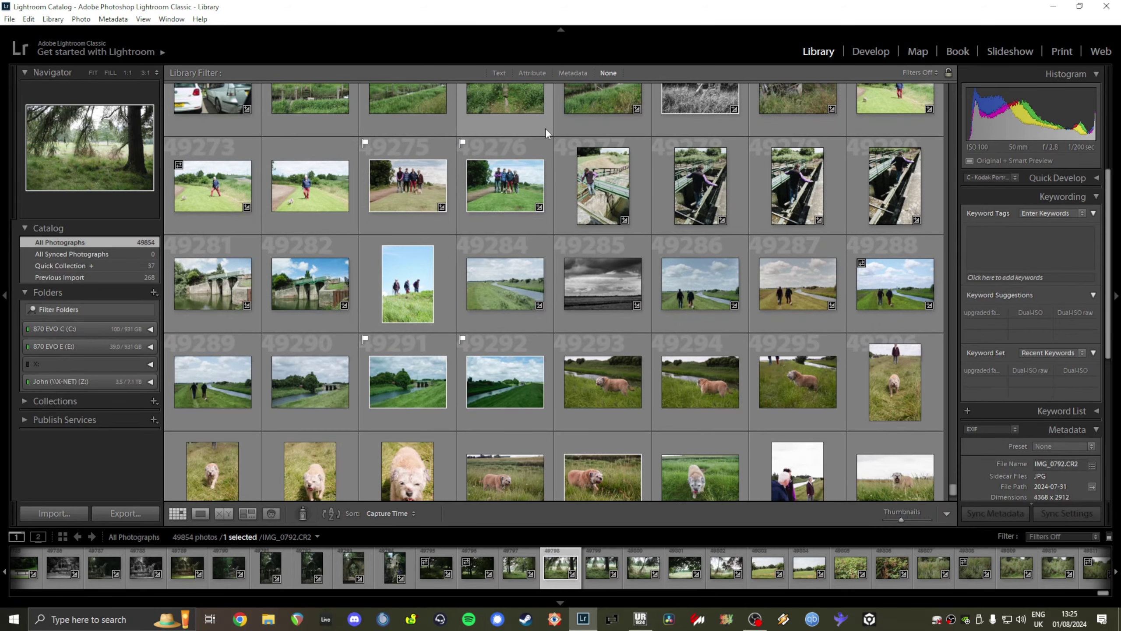
scroll(373, 195, down, 3)
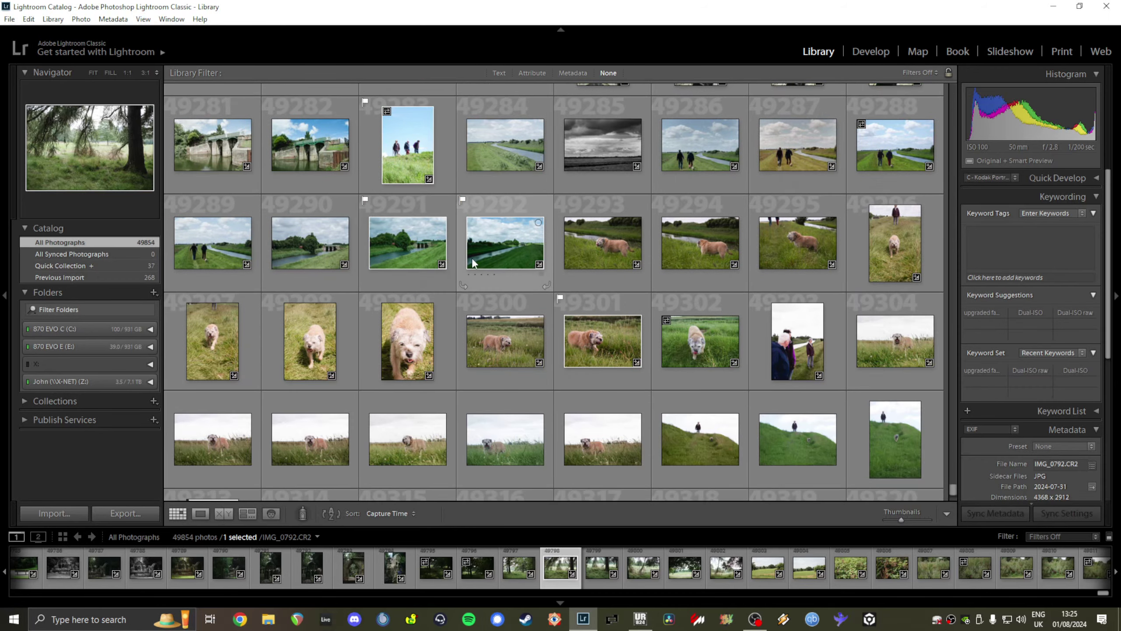
scroll(422, 252, up, 3)
scroll(336, 247, up, 3)
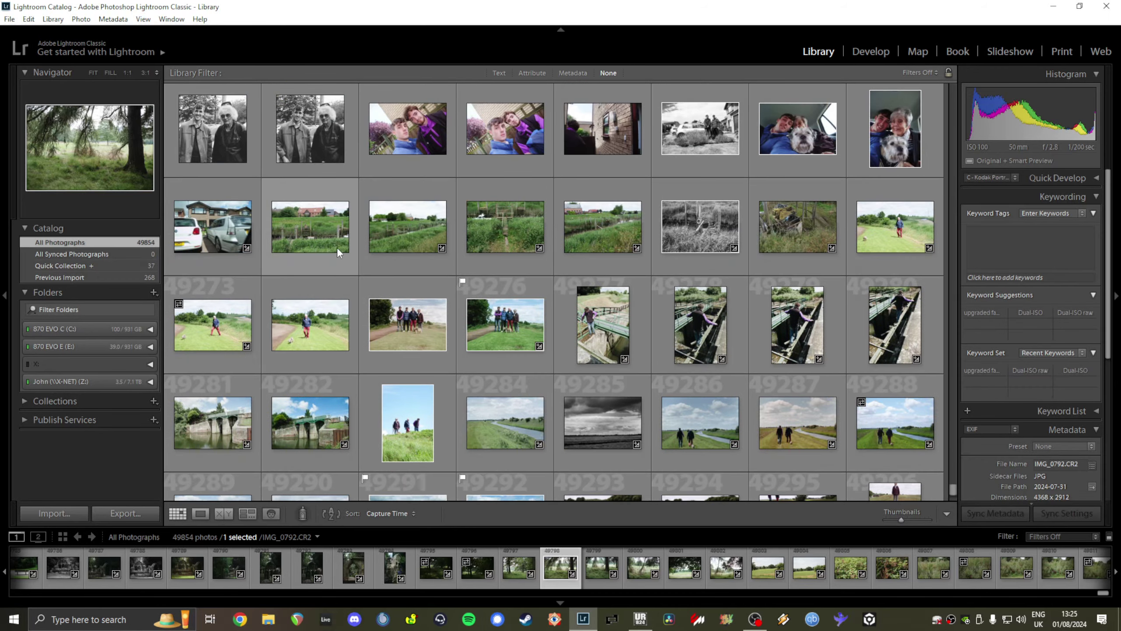
double_click(296, 228)
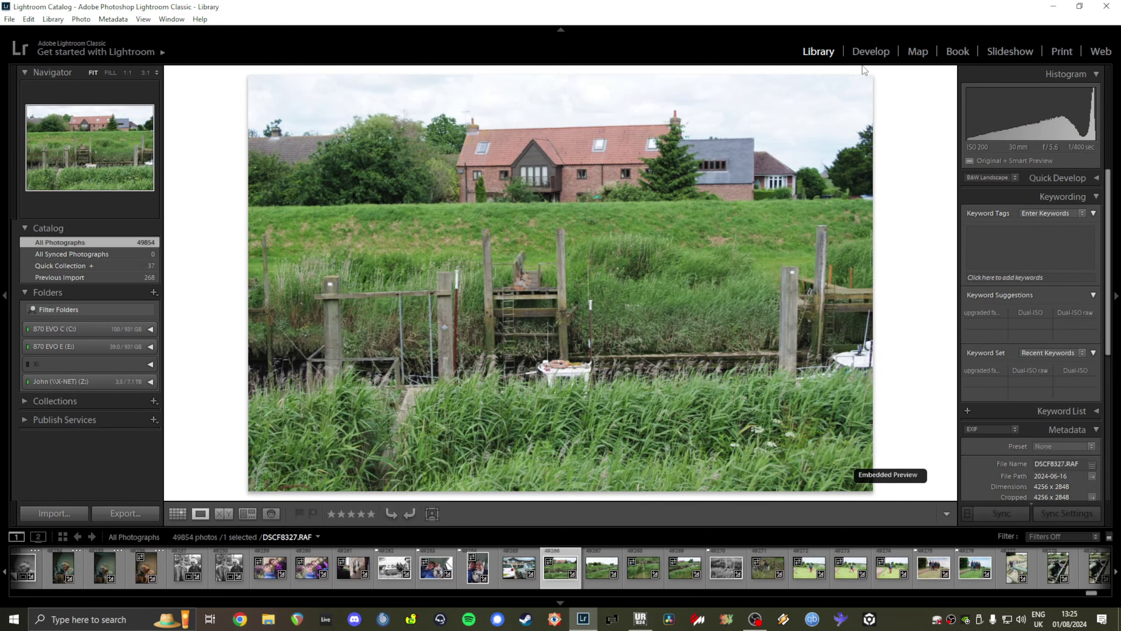
click(863, 52)
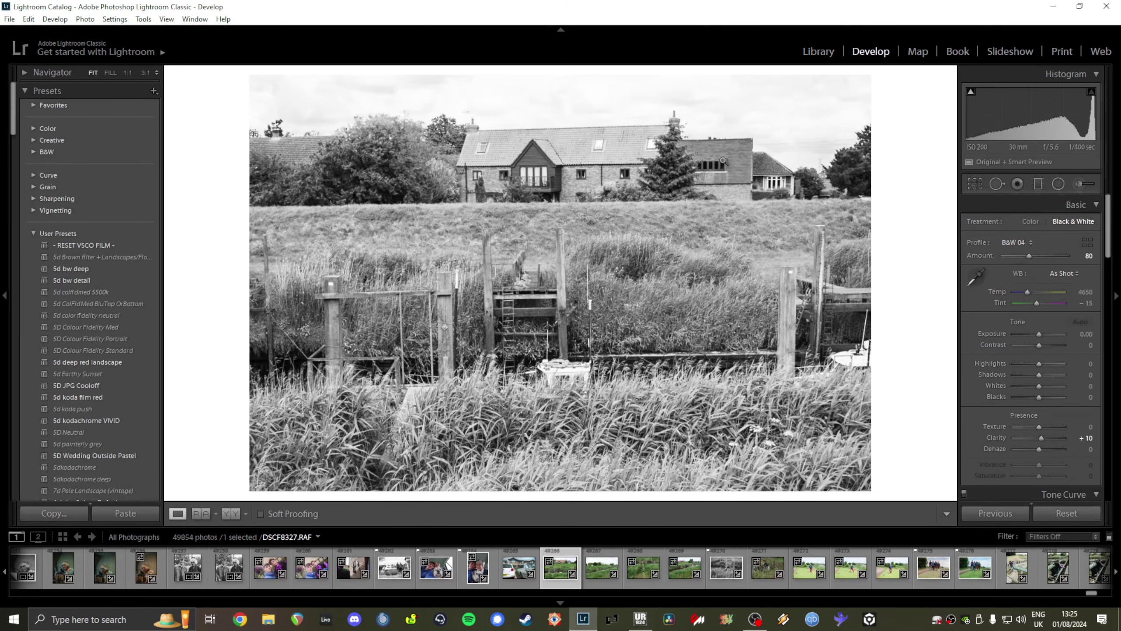
click(1082, 513)
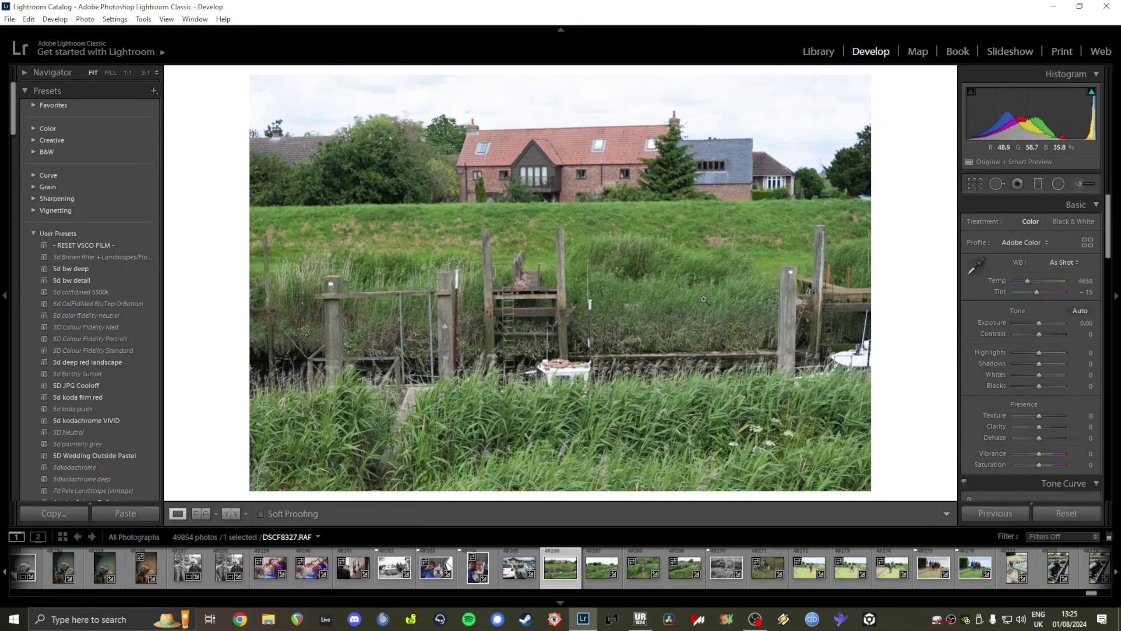
Step: Cycle the Navigator zoom through 3:1, 1:4, Fit, 1:4, then 1:1 on the jetty
click(144, 71)
click(154, 72)
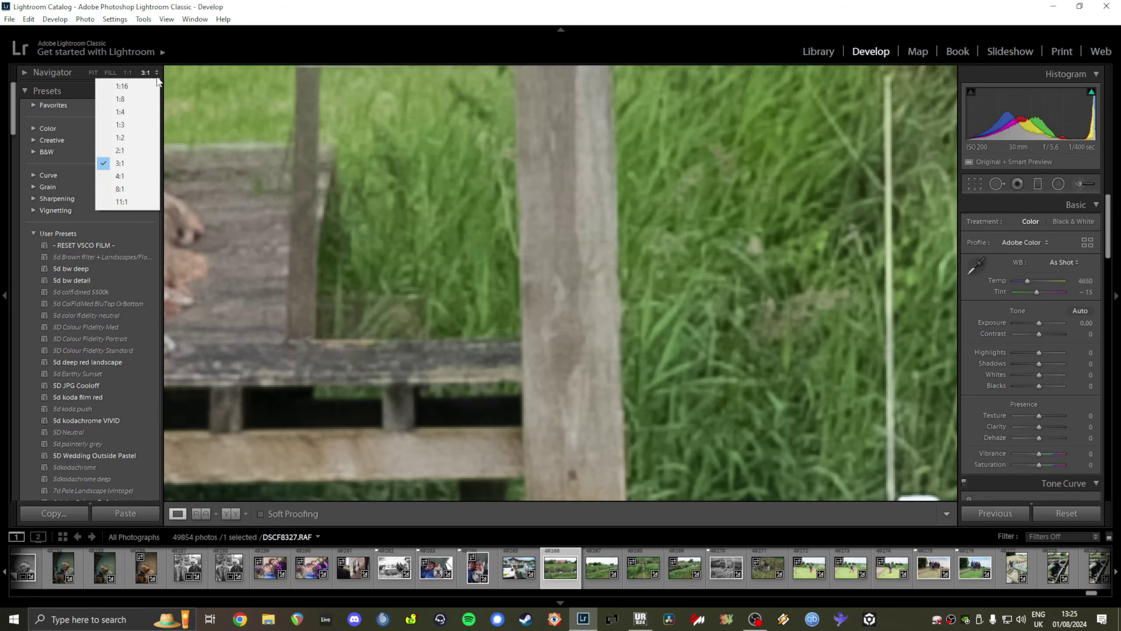
click(142, 113)
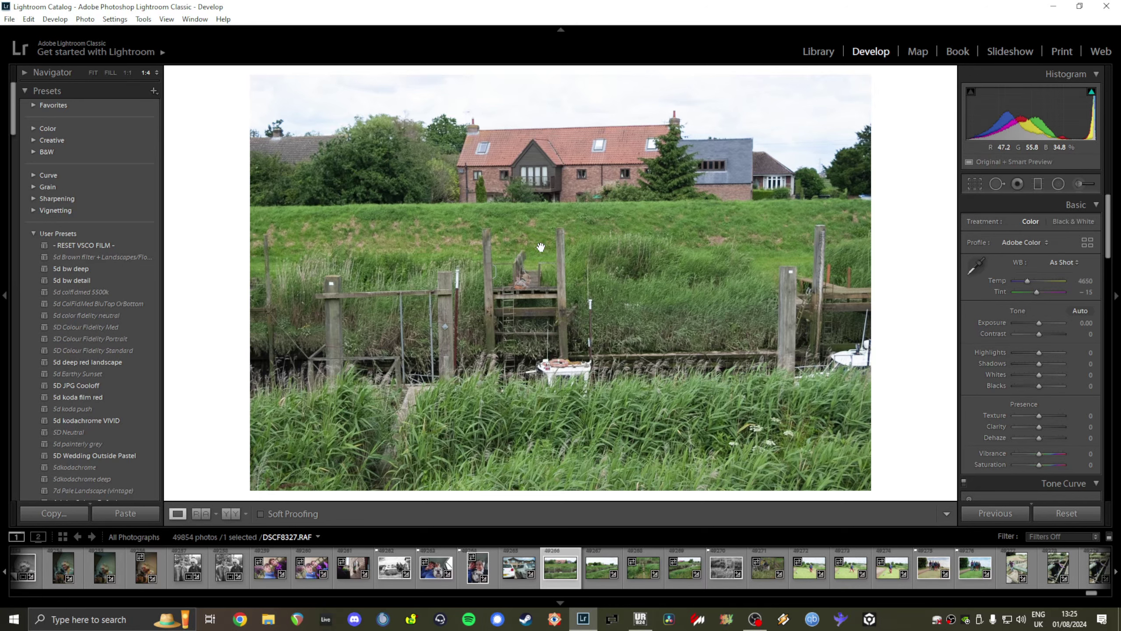
click(93, 72)
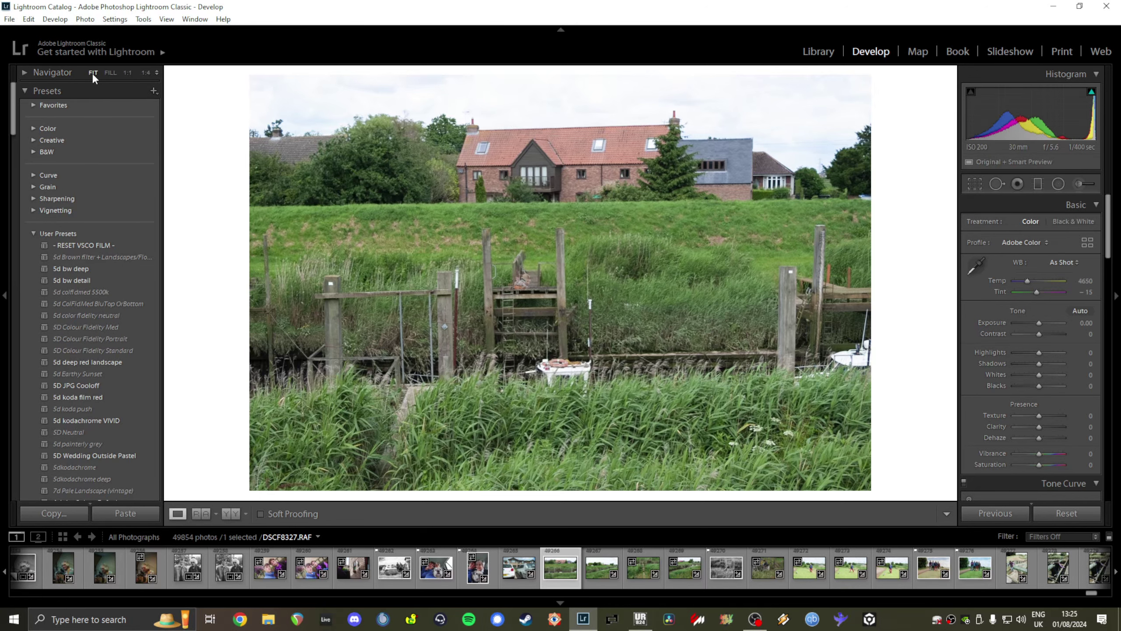
click(147, 73)
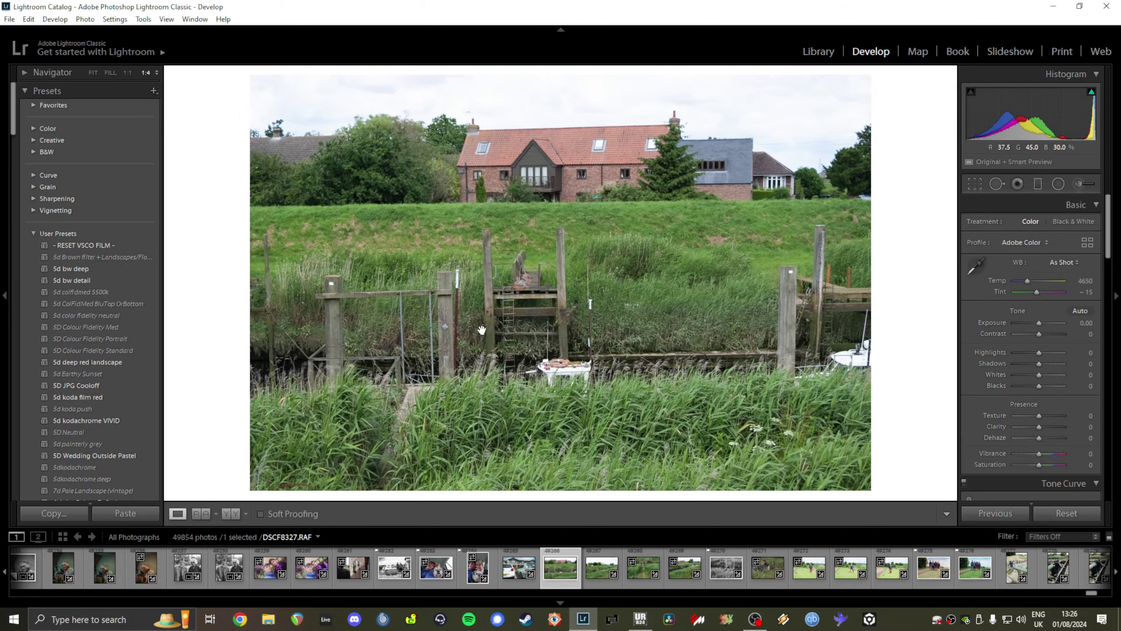
click(127, 72)
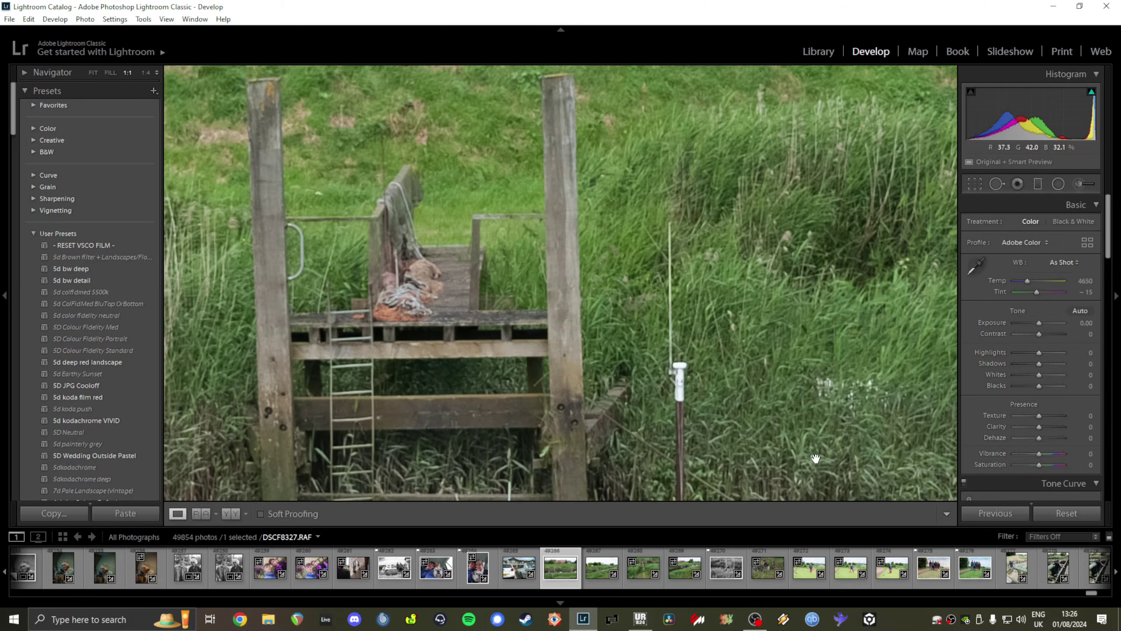
Step: Turn off sharpening and pan the 1:1 view across the reeds, jetty posts, boat and house
scroll(972, 364, down, 10)
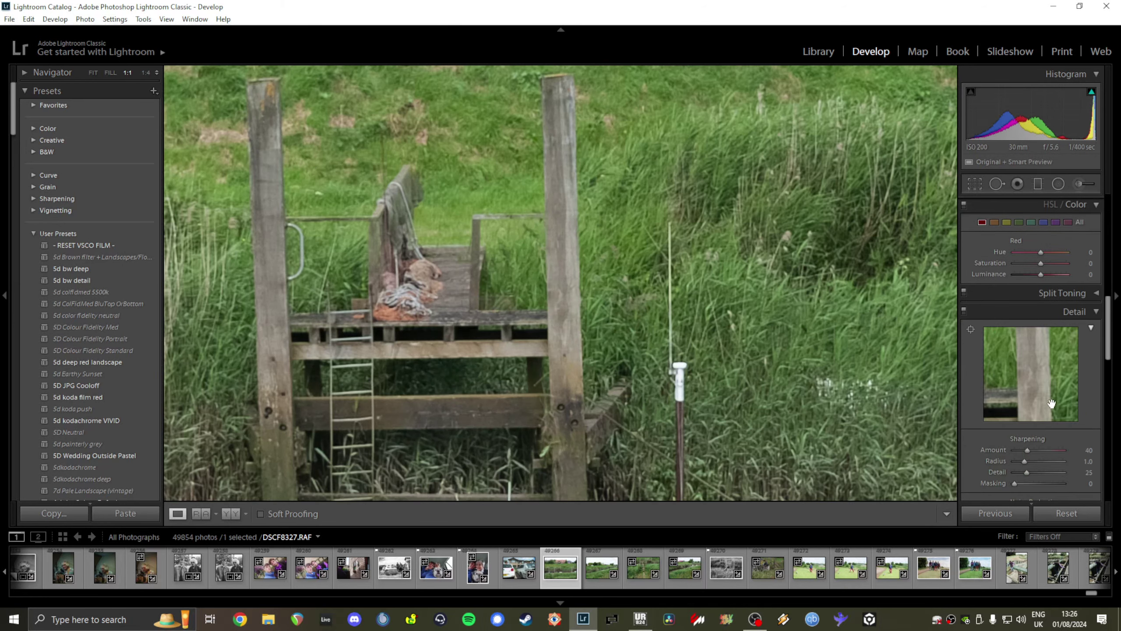
click(963, 310)
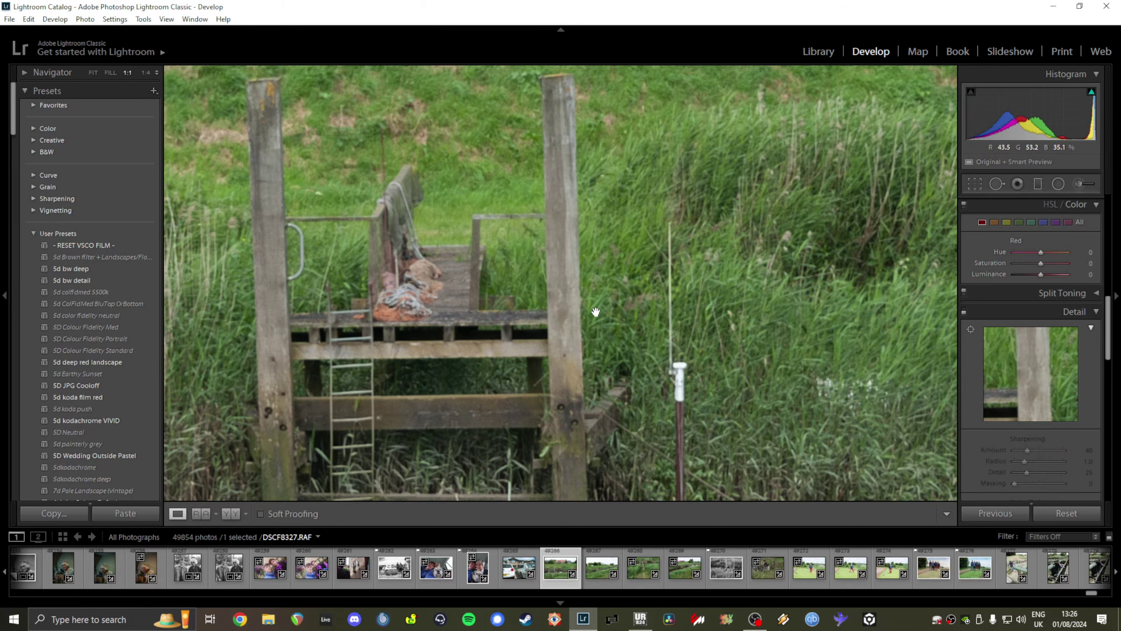
drag(678, 459, 525, 311)
drag(778, 373, 605, 267)
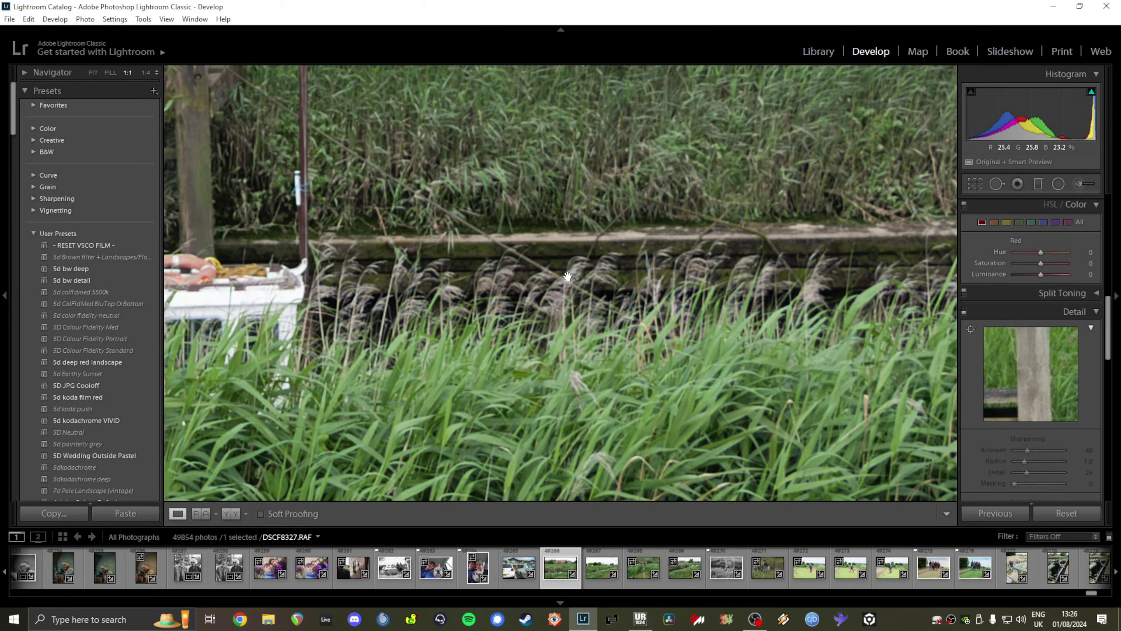
drag(573, 301, 521, 304)
drag(626, 305, 514, 309)
drag(803, 294, 653, 293)
drag(861, 309, 784, 354)
drag(444, 227, 863, 254)
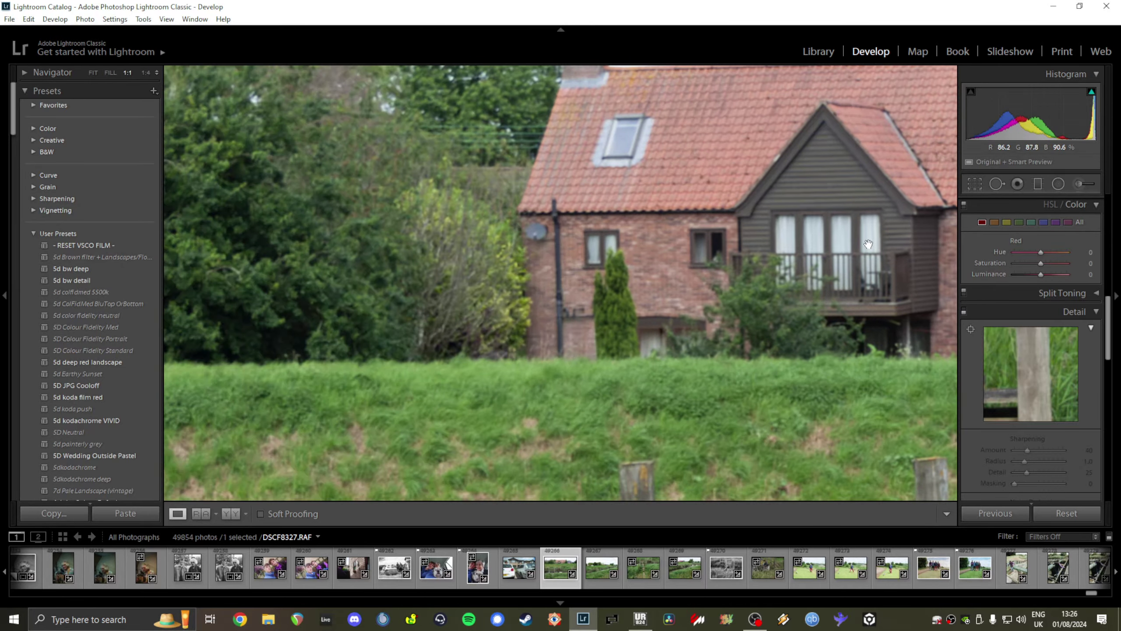
Step: Pan over the grass bank and jetty platform, then re-zoom 1:1 on the boat and reeds
drag(548, 446, 450, 209)
drag(655, 312, 519, 362)
drag(617, 287, 534, 352)
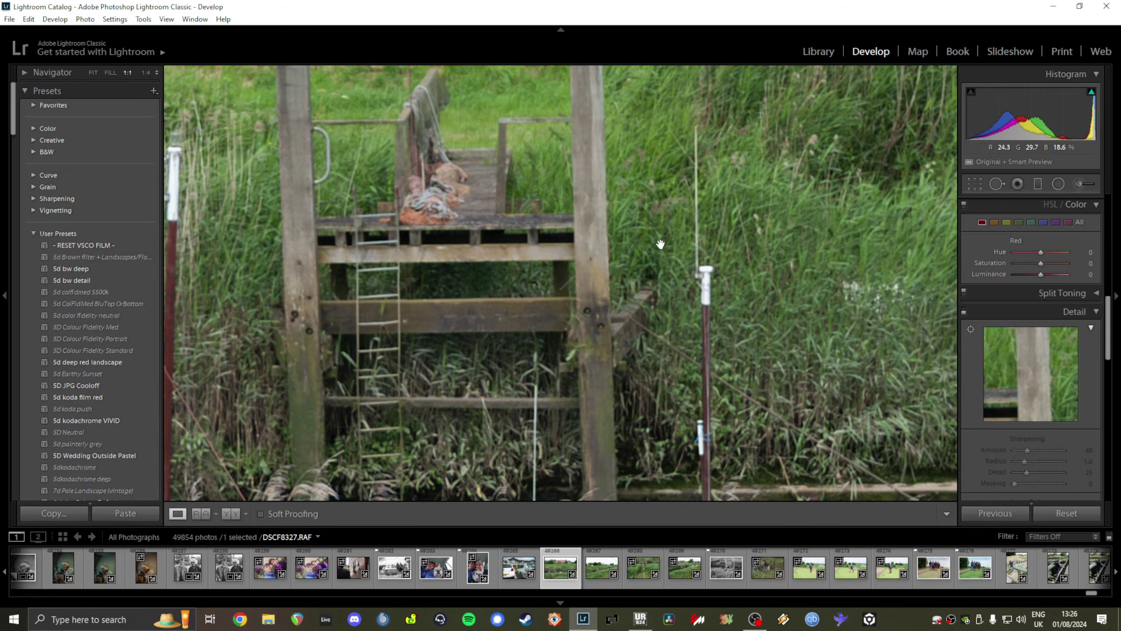
drag(654, 250, 679, 338)
drag(575, 196, 571, 350)
drag(521, 248, 515, 285)
click(522, 261)
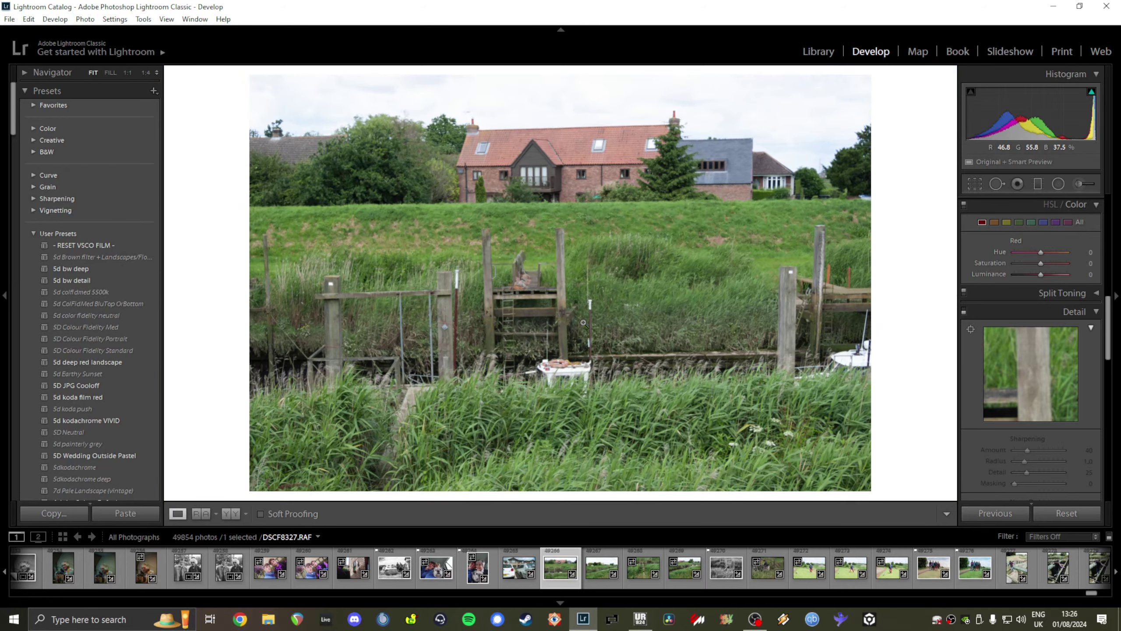
click(643, 333)
drag(865, 354, 539, 239)
Step: Return to Fit view and open the black-and-white jetty photo DSCF8329.RAF
click(538, 238)
scroll(1010, 296, up, 5)
scroll(1010, 296, up, 2)
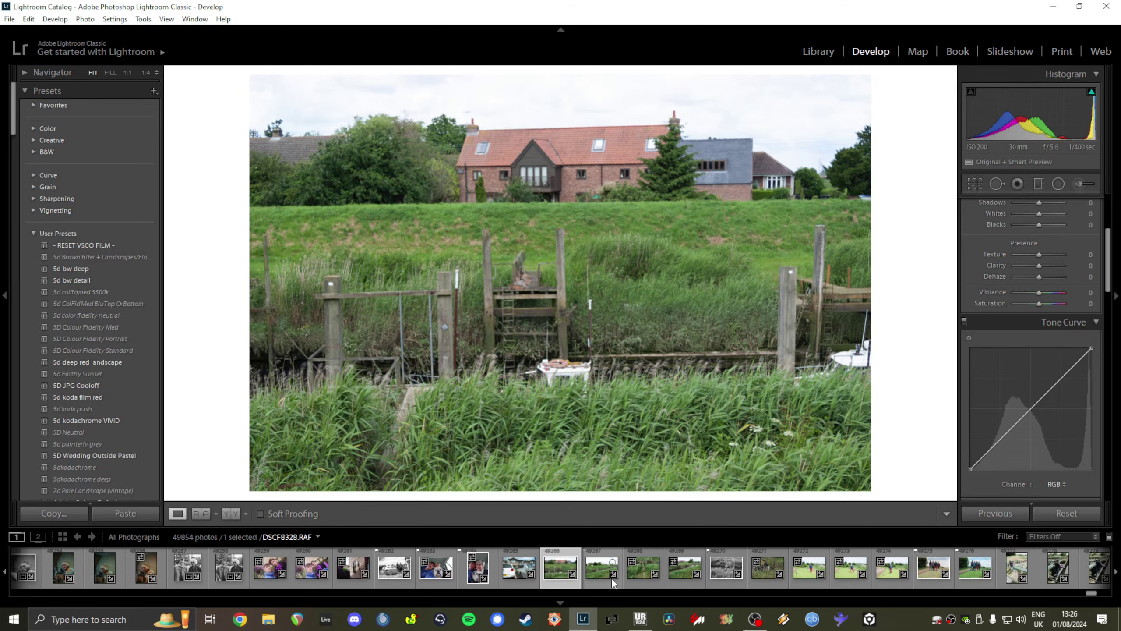
click(644, 573)
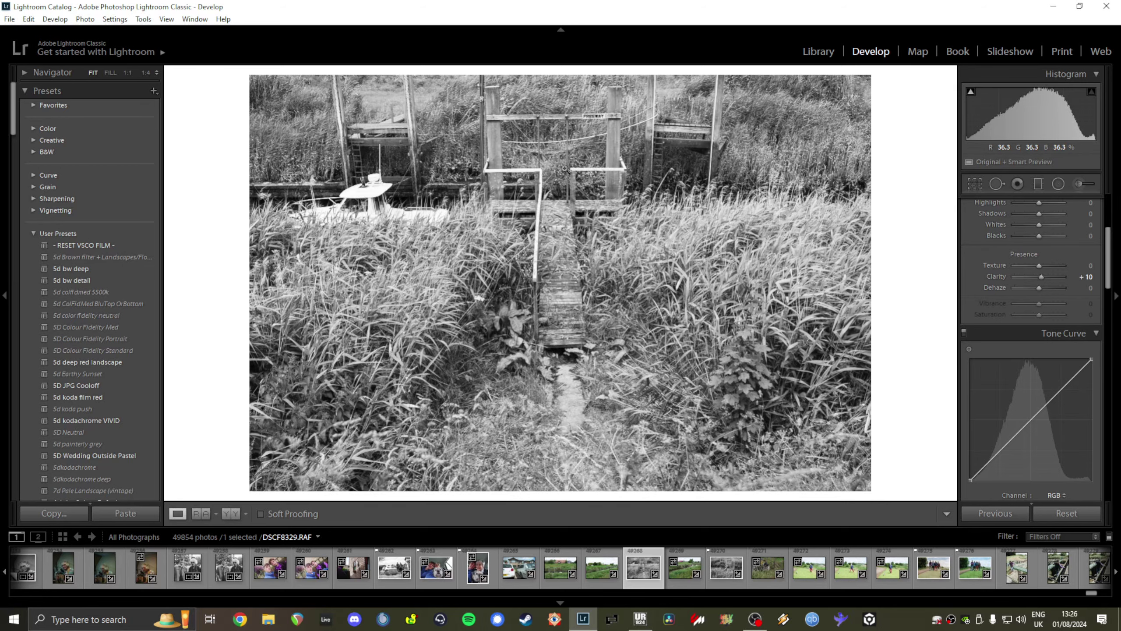
Step: Inspect the boardwalk and platform railings at 1:1, then return to Fit
click(570, 237)
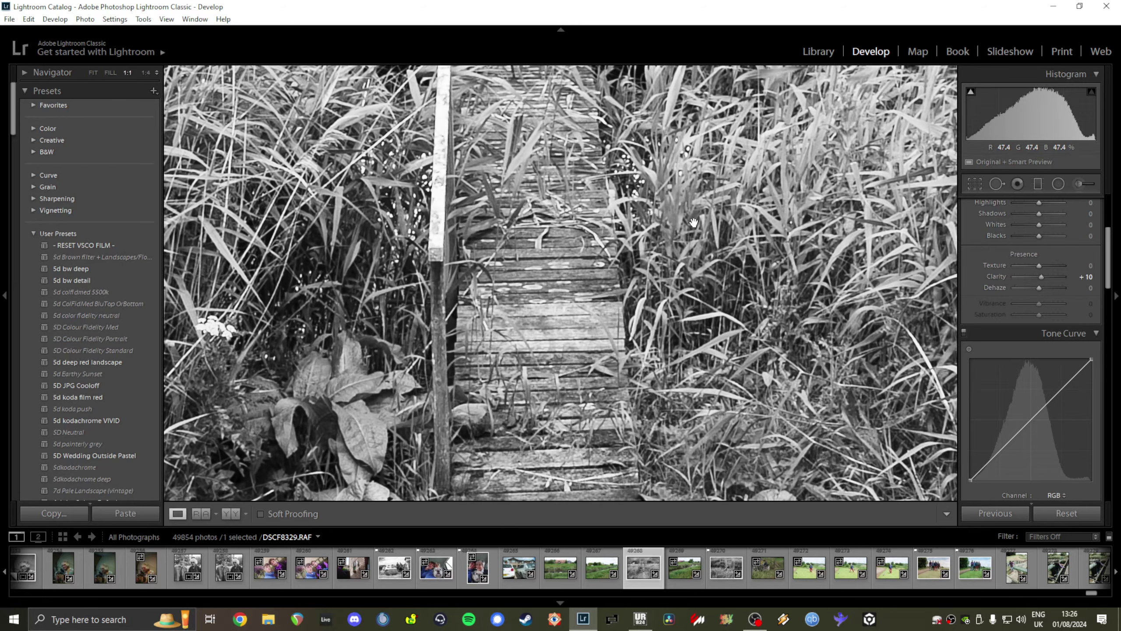
drag(571, 237, 594, 366)
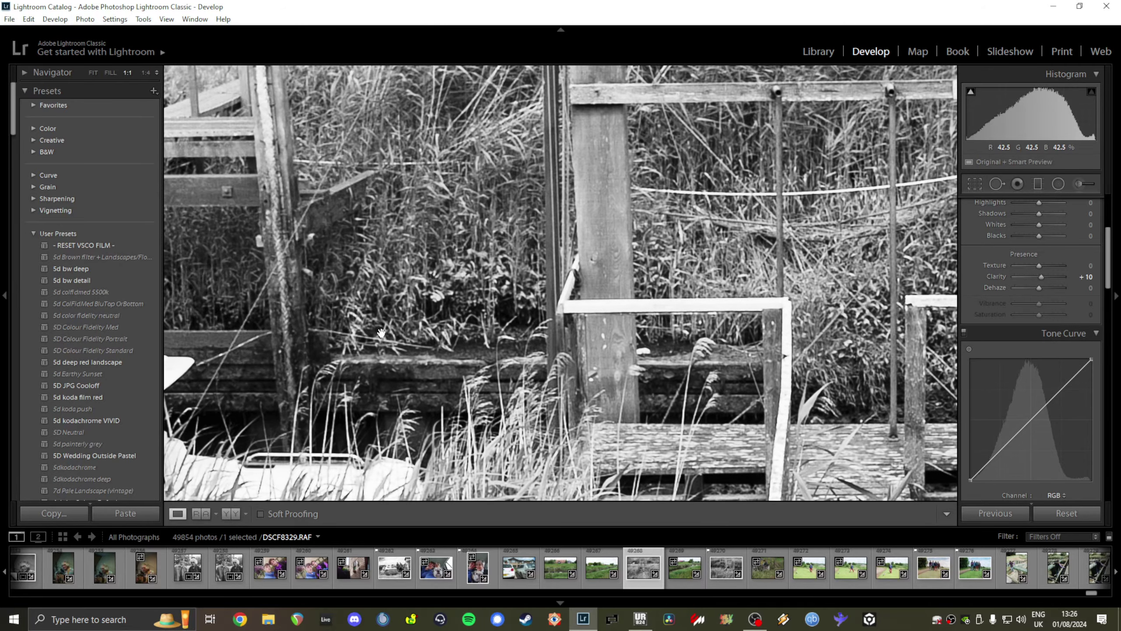
drag(472, 305, 252, 268)
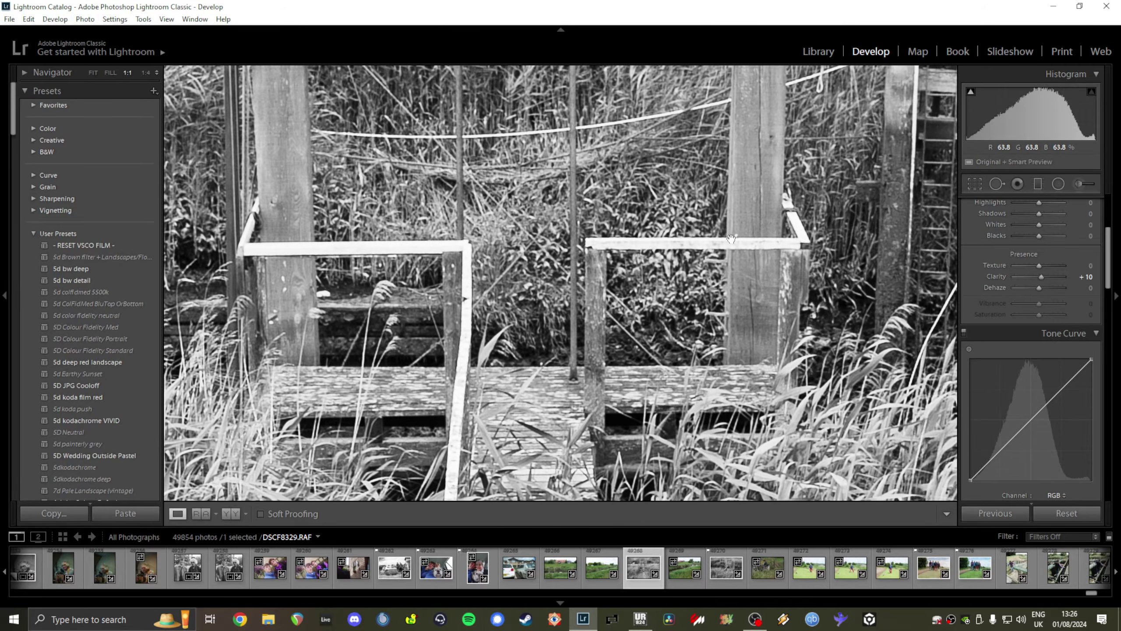
drag(714, 244, 637, 309)
click(389, 268)
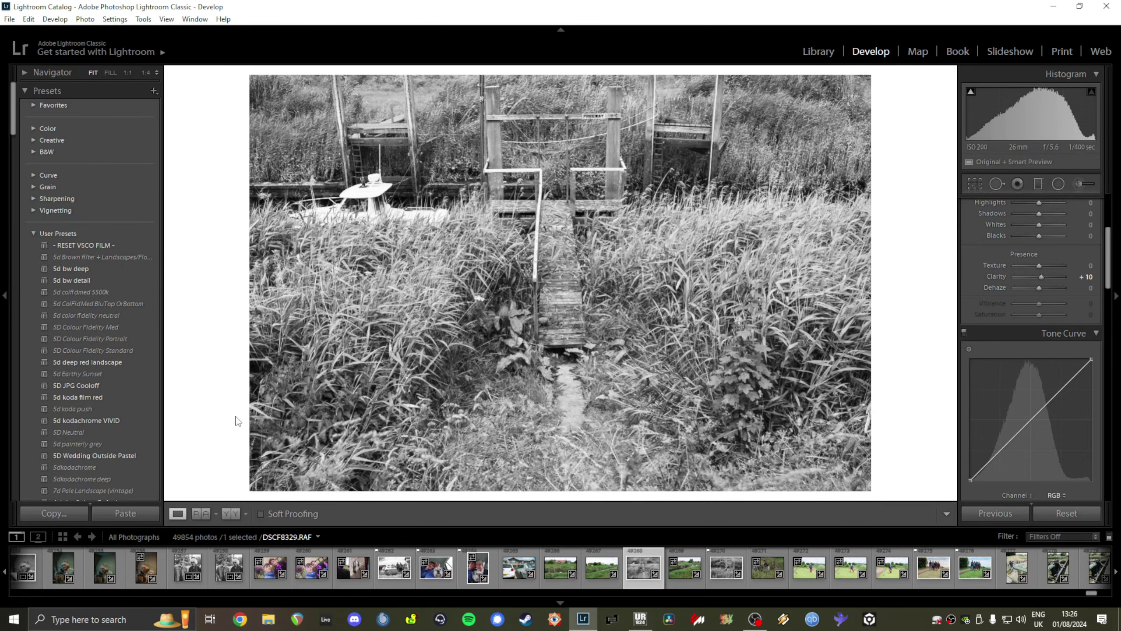
Step: Test Exposure at -2.98 and +1.91, checking the boat and grass at 1:1
scroll(1010, 307, up, 3)
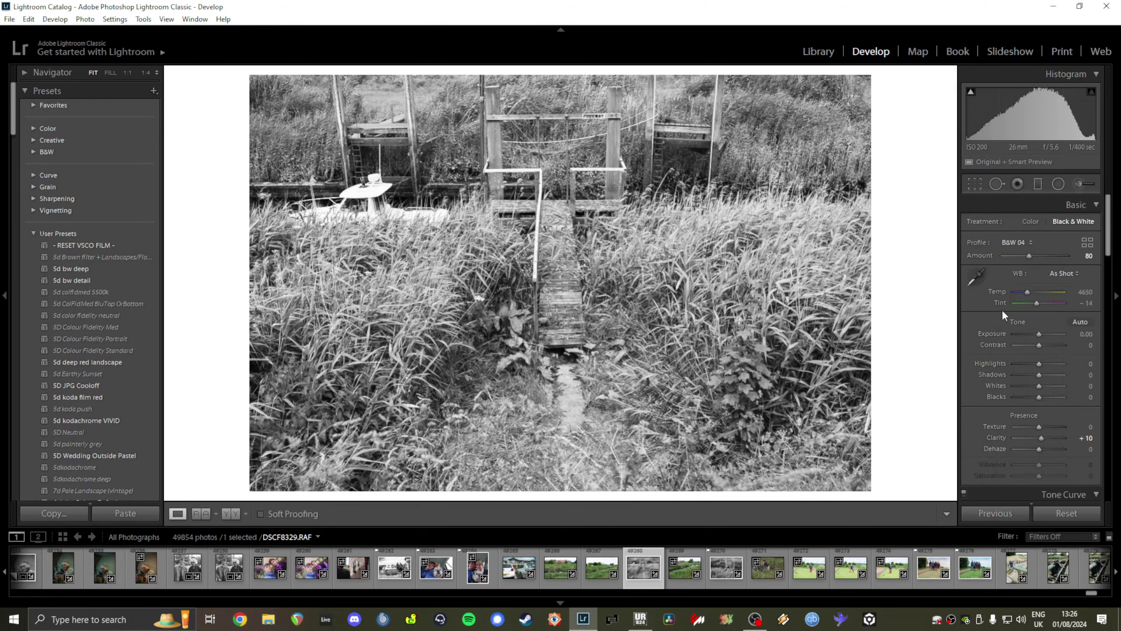
drag(1039, 331, 1023, 331)
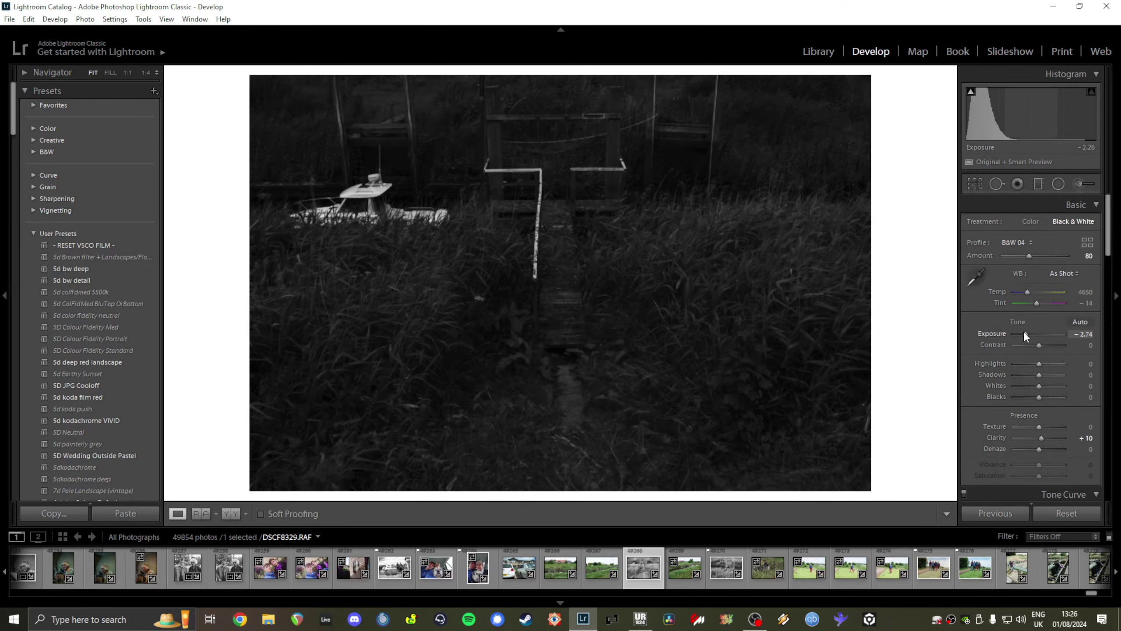
click(545, 180)
drag(546, 180, 508, 283)
drag(1024, 334, 1048, 331)
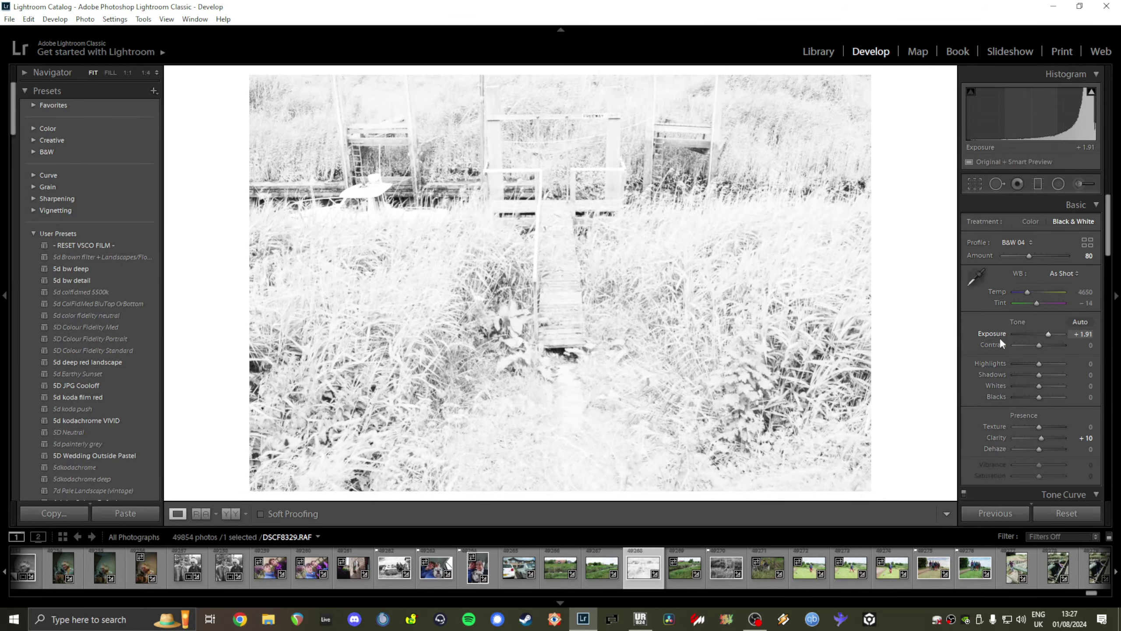
click(823, 405)
drag(823, 405, 557, 247)
click(557, 247)
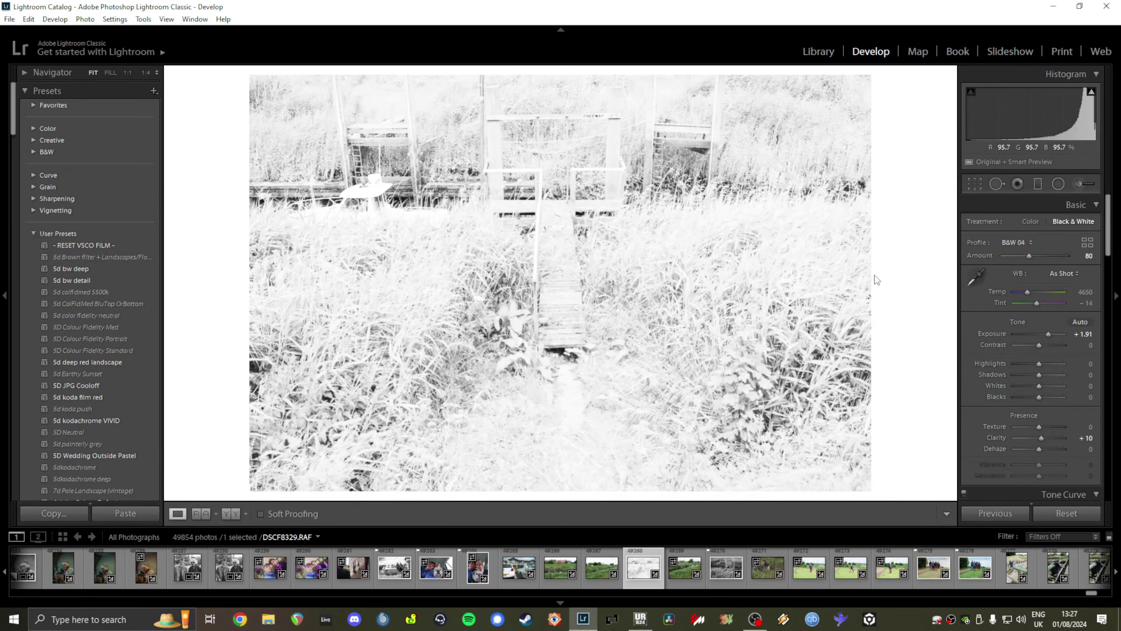
Step: Reset Exposure to zero and paint a -1.91 exposure brush over the right-hand grass
double_click(1045, 334)
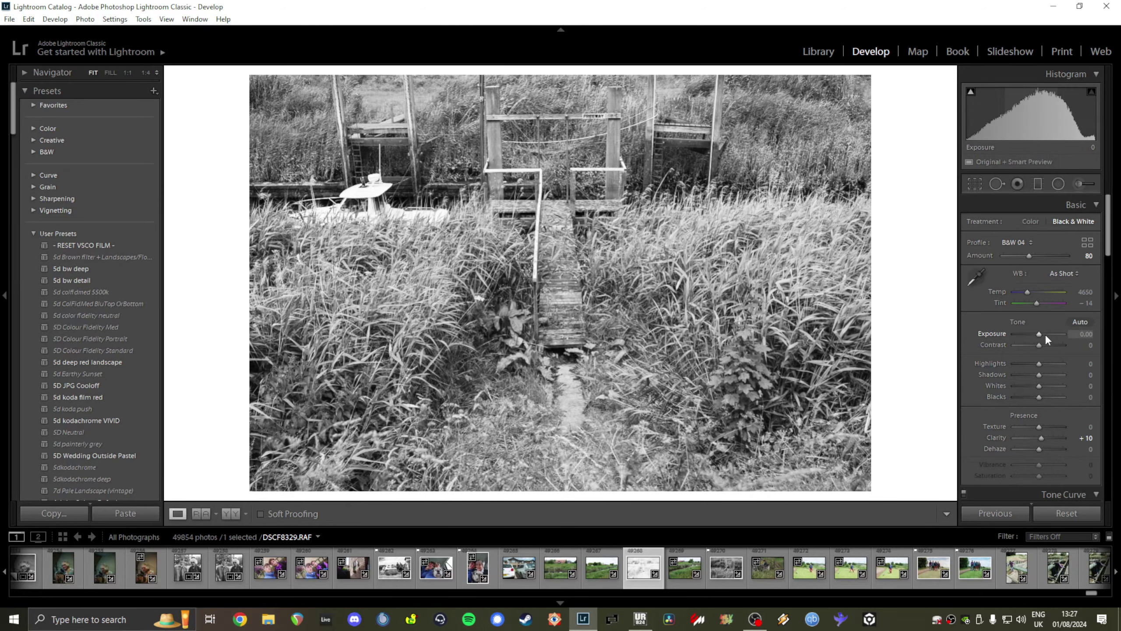
click(1079, 183)
scroll(681, 352, up, 3)
drag(1030, 264, 1024, 265)
key(h)
scroll(879, 347, up, 1)
mouse_move(879, 347)
mouse_down()
mouse_move(771, 294)
mouse_move(742, 214)
mouse_move(823, 217)
mouse_move(765, 494)
mouse_move(683, 454)
mouse_move(732, 338)
mouse_move(766, 435)
mouse_move(680, 243)
mouse_move(691, 219)
mouse_move(825, 352)
mouse_move(810, 501)
mouse_move(392, 432)
mouse_move(335, 384)
mouse_move(526, 219)
mouse_move(387, 206)
mouse_move(240, 240)
mouse_move(348, 400)
mouse_move(450, 384)
mouse_move(683, 445)
mouse_move(675, 426)
mouse_move(470, 435)
mouse_move(695, 407)
mouse_move(516, 428)
mouse_move(884, 438)
mouse_move(779, 235)
mouse_up()
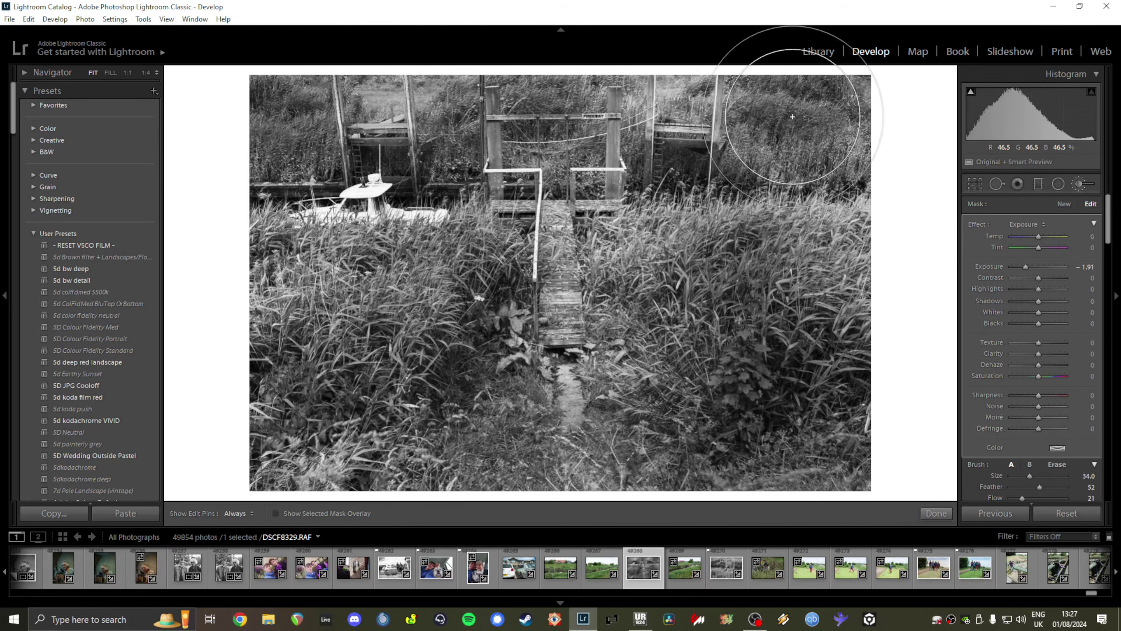
Step: Show the brush edit pins, then close the Adjustment Brush with K
key(h)
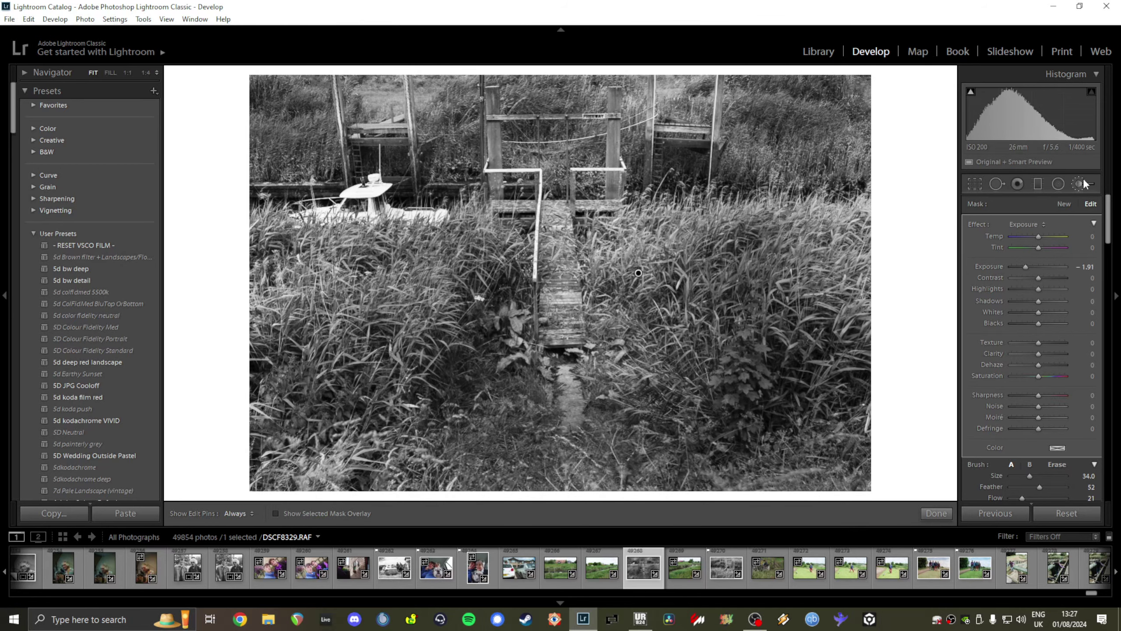
key(k)
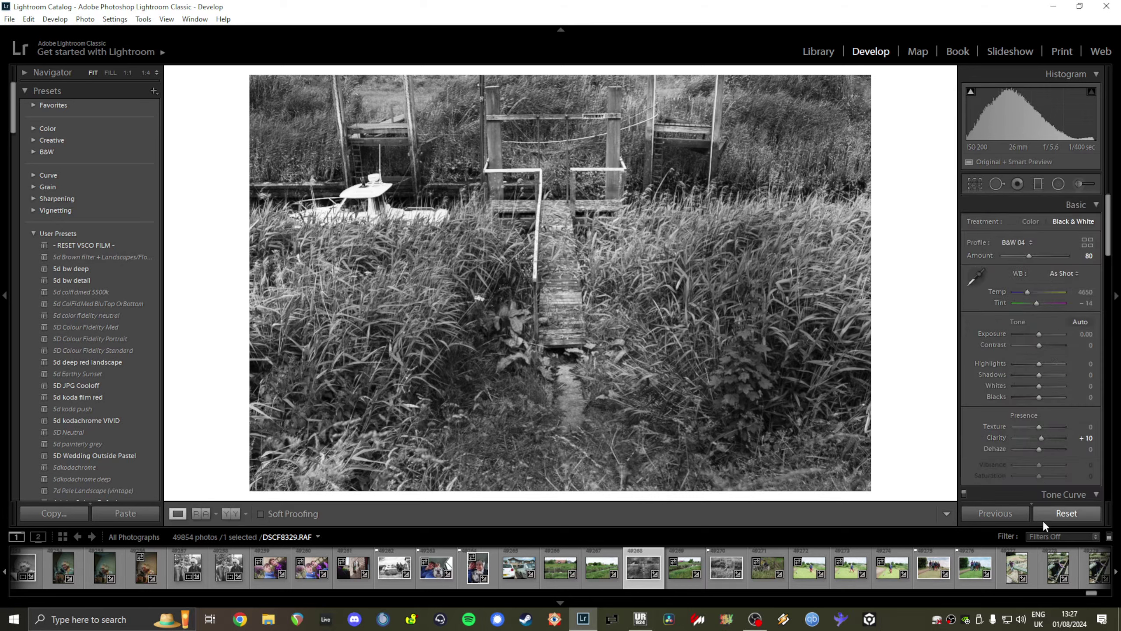
Step: Switch DSCF8329.RAF to Color treatment and reset all develop settings to defaults
click(1031, 221)
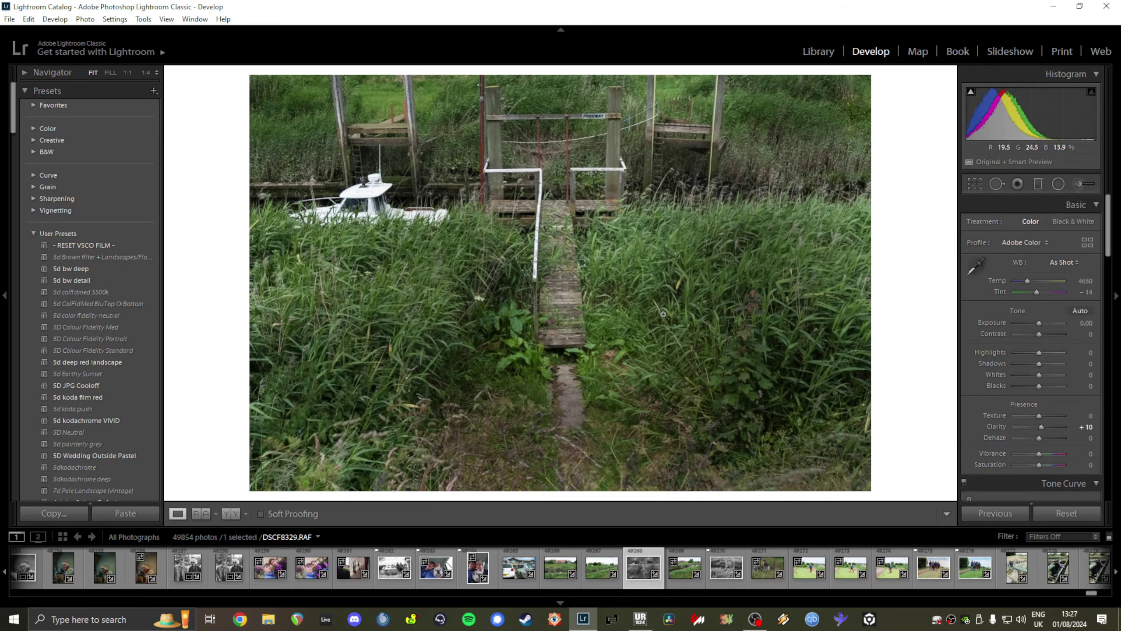
click(1085, 517)
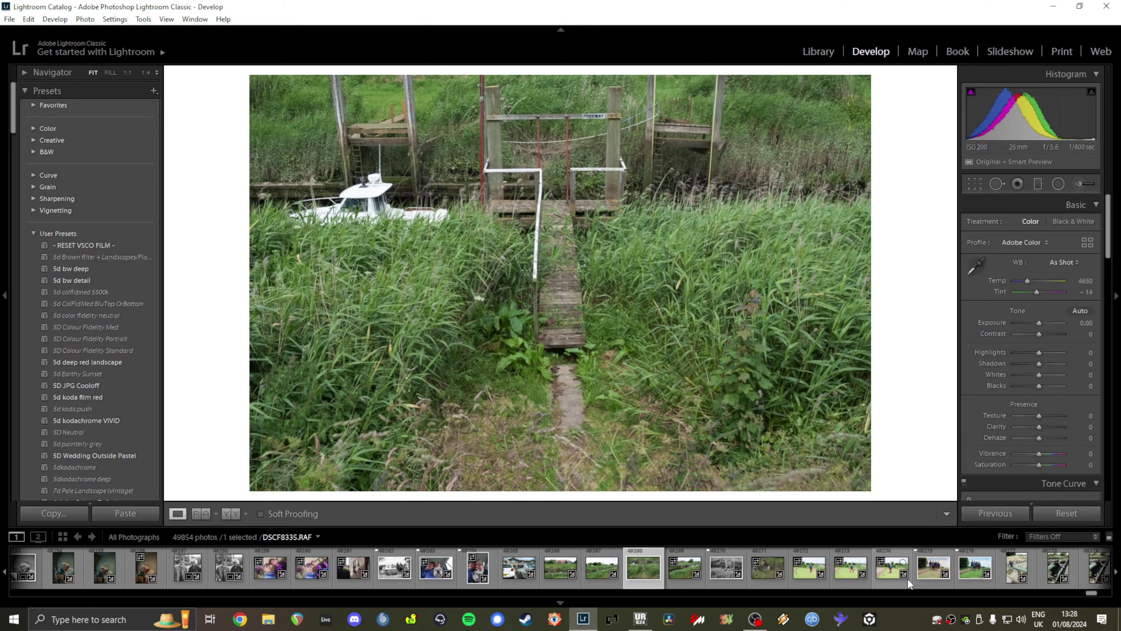
Step: View the first group portrait at 1:4, compare it with defaults via Reset, then undo
scroll(865, 561, down, 3)
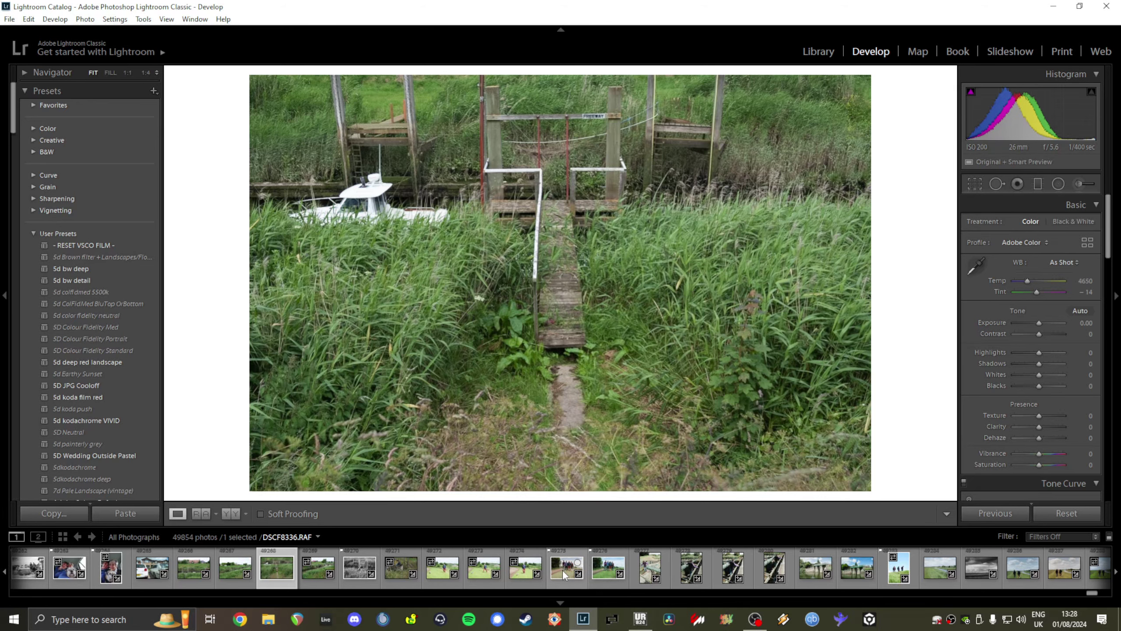
click(552, 581)
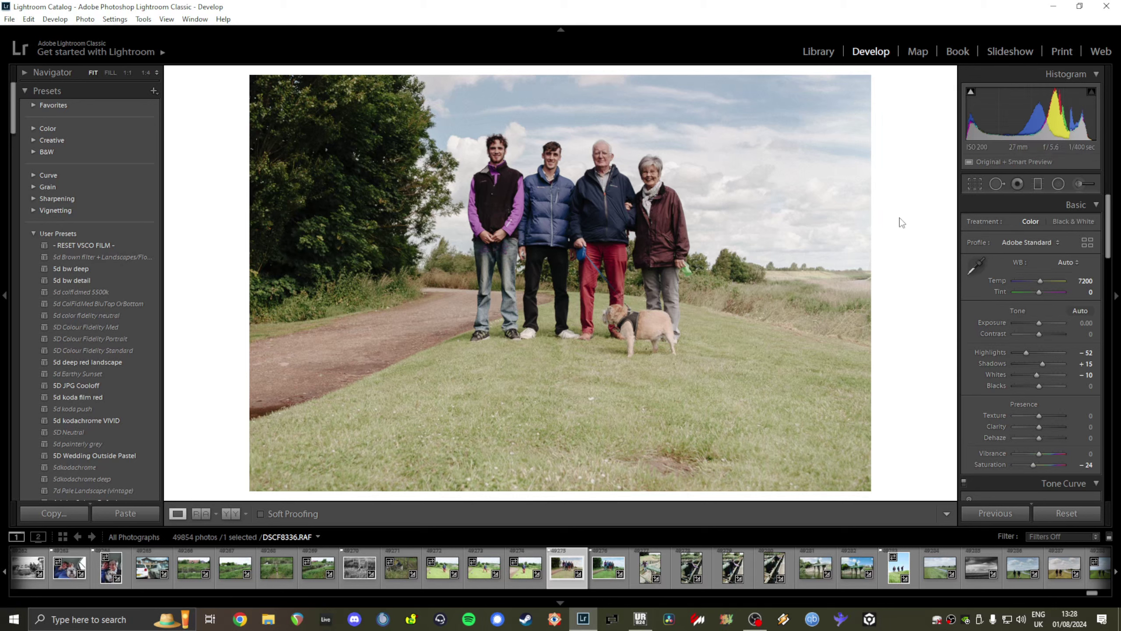
click(146, 73)
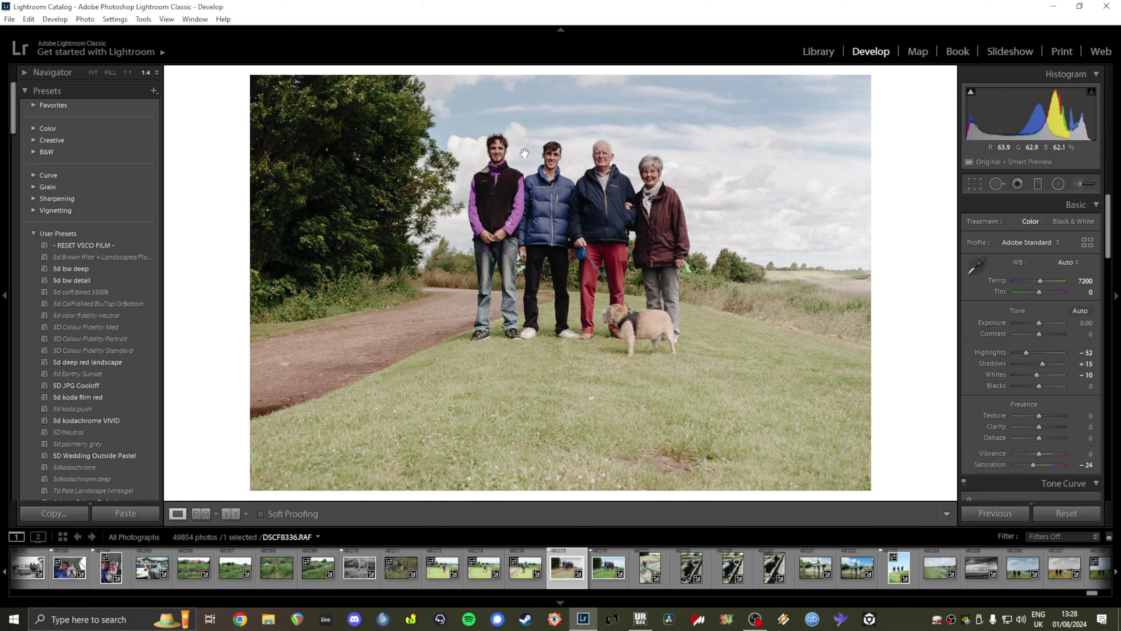
click(1066, 513)
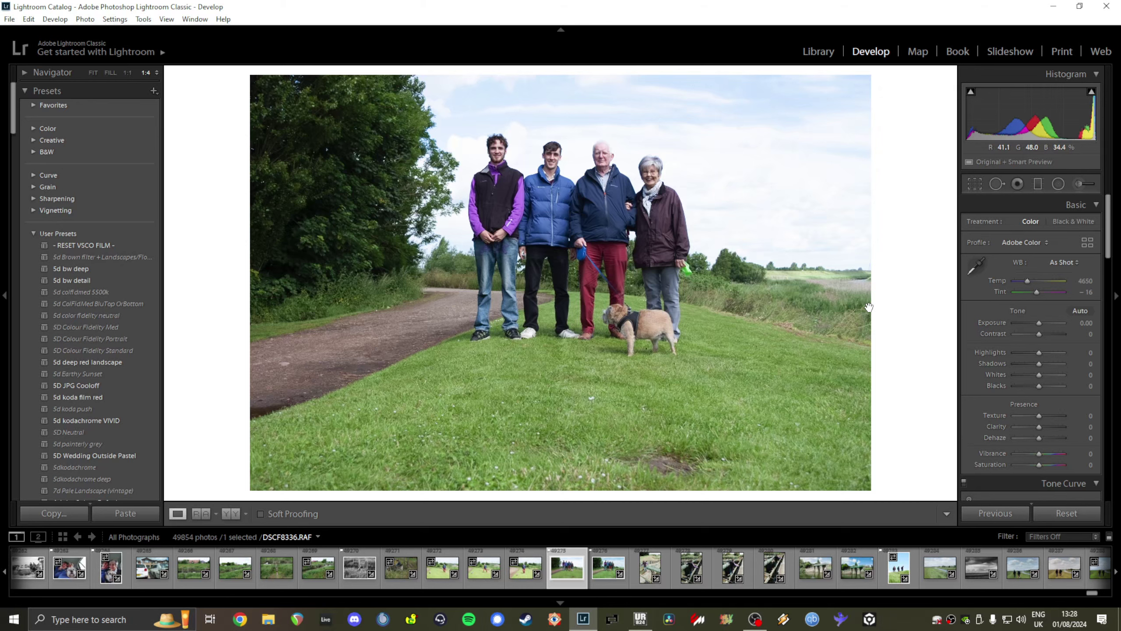
key(ctrl+z)
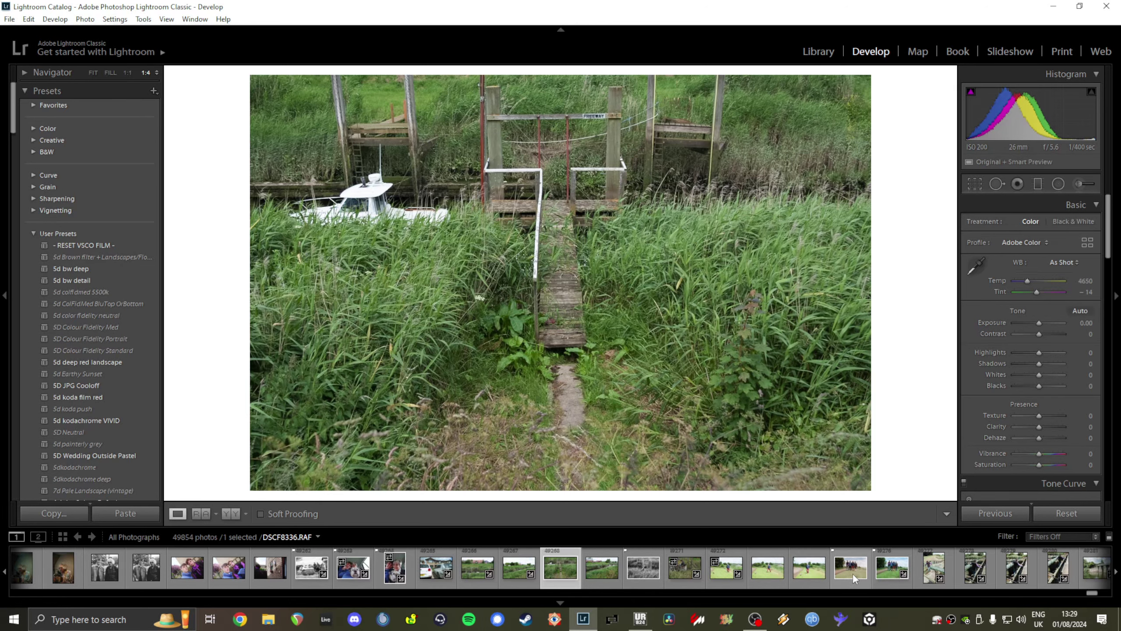
Step: Compare the next group portrait and the first again against defaults, undoing each reset
click(842, 574)
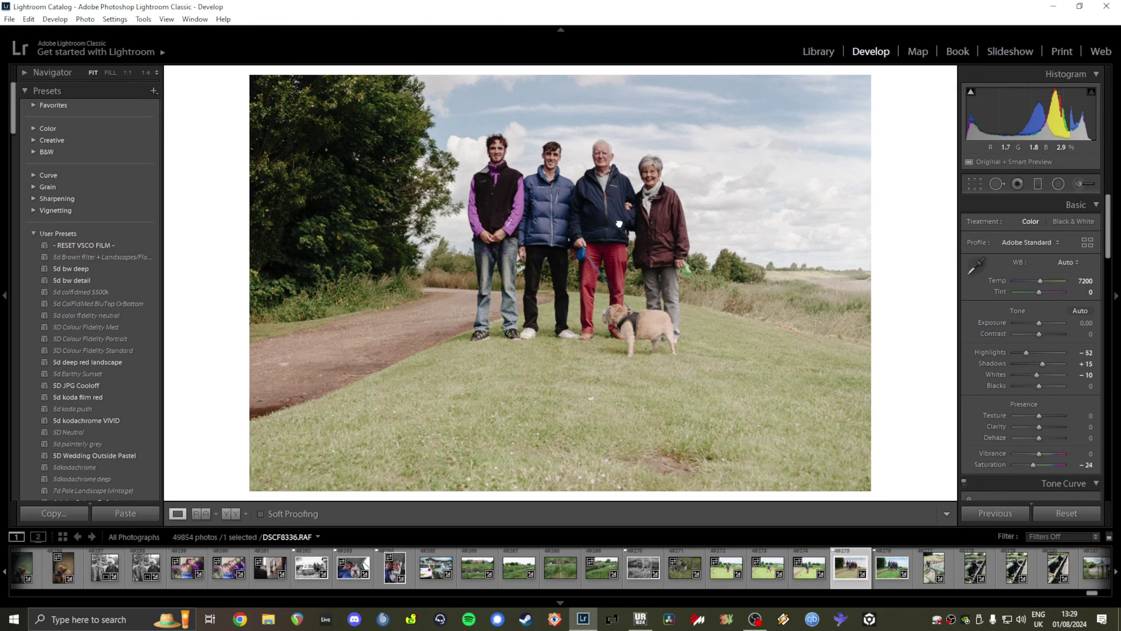
click(894, 569)
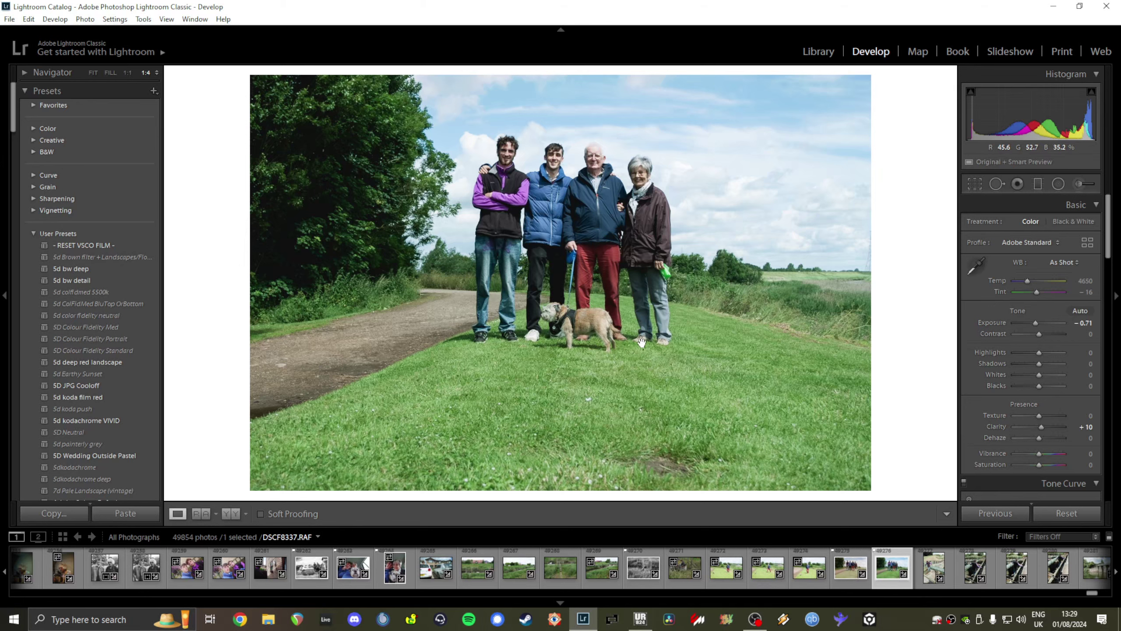
click(1067, 513)
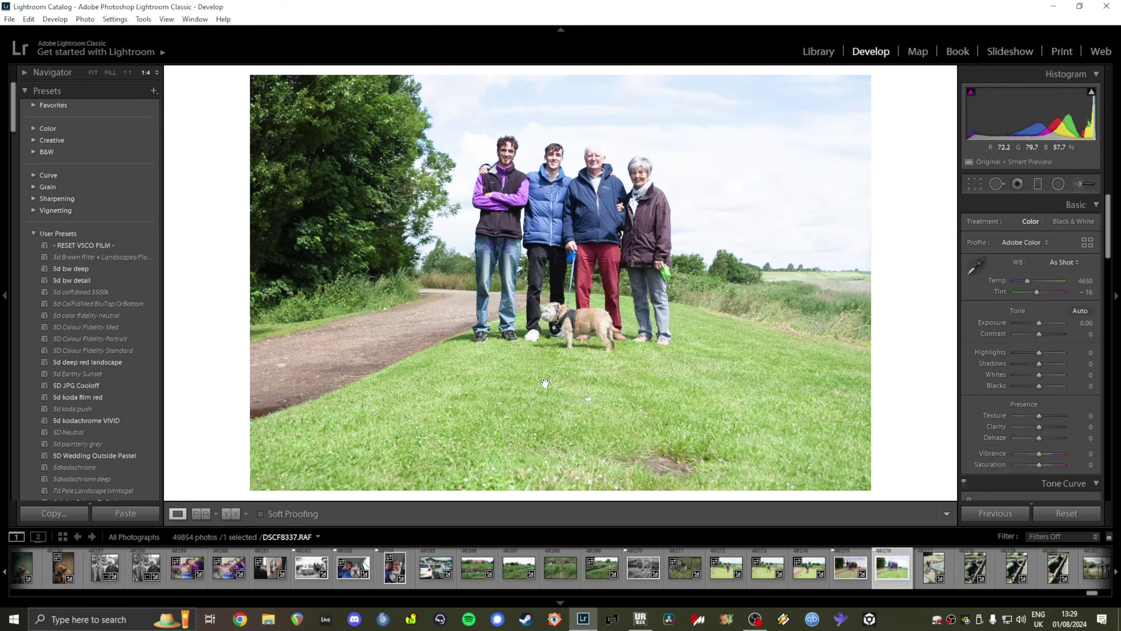
key(ctrl+z)
click(850, 570)
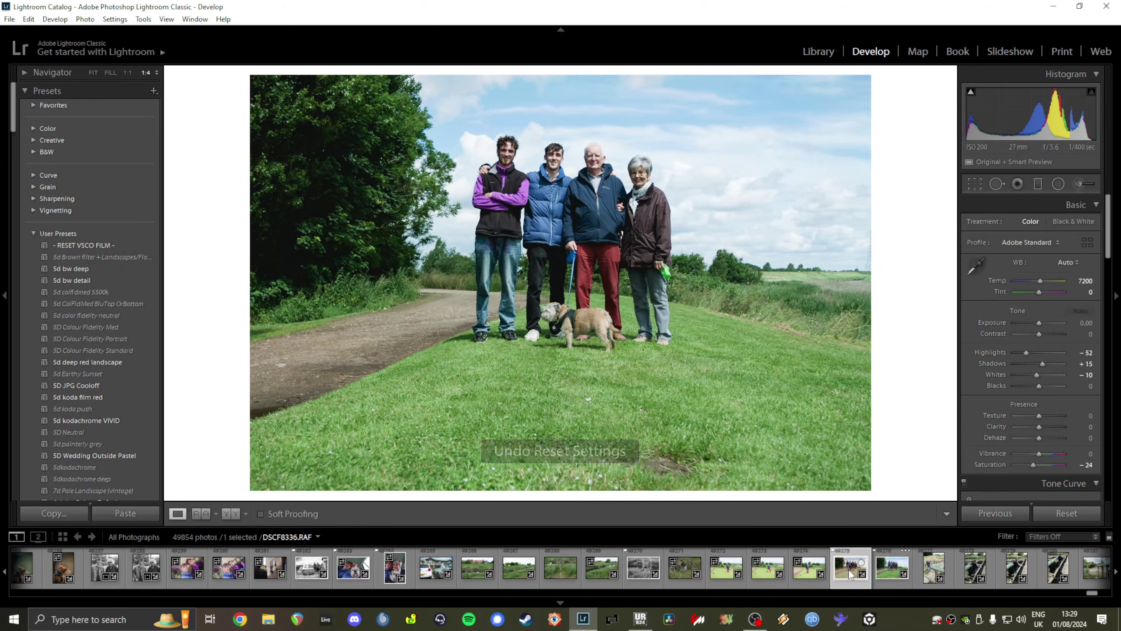
click(1062, 514)
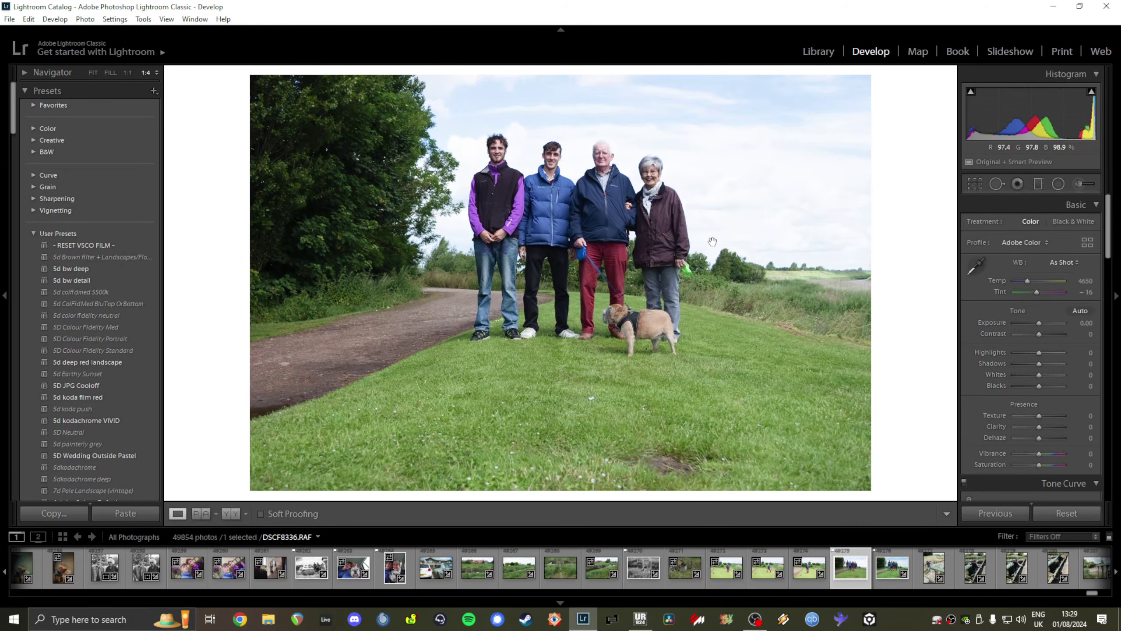
key(ctrl+z)
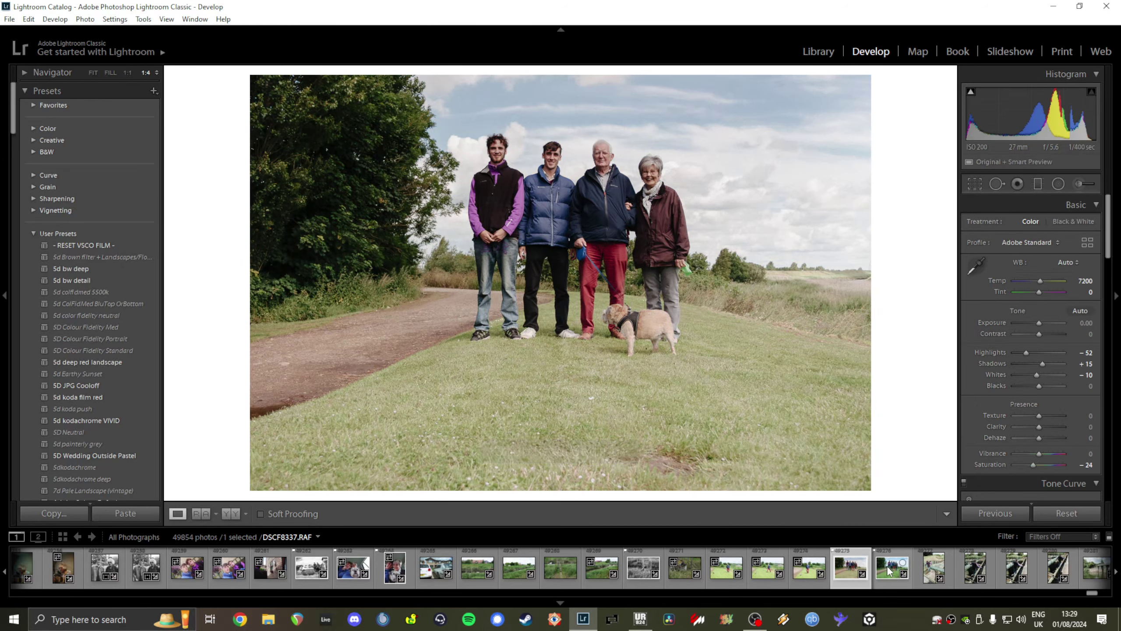
click(889, 570)
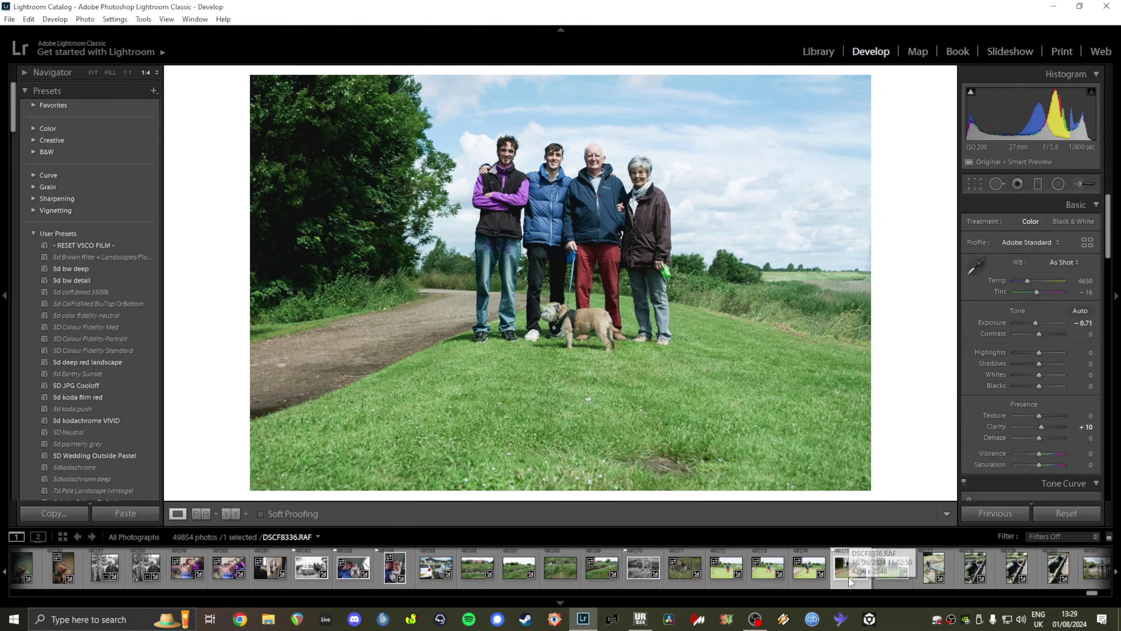
Step: Browse the Fuji presets, then open the riverside walk photo DSCF8348.RAF
click(849, 577)
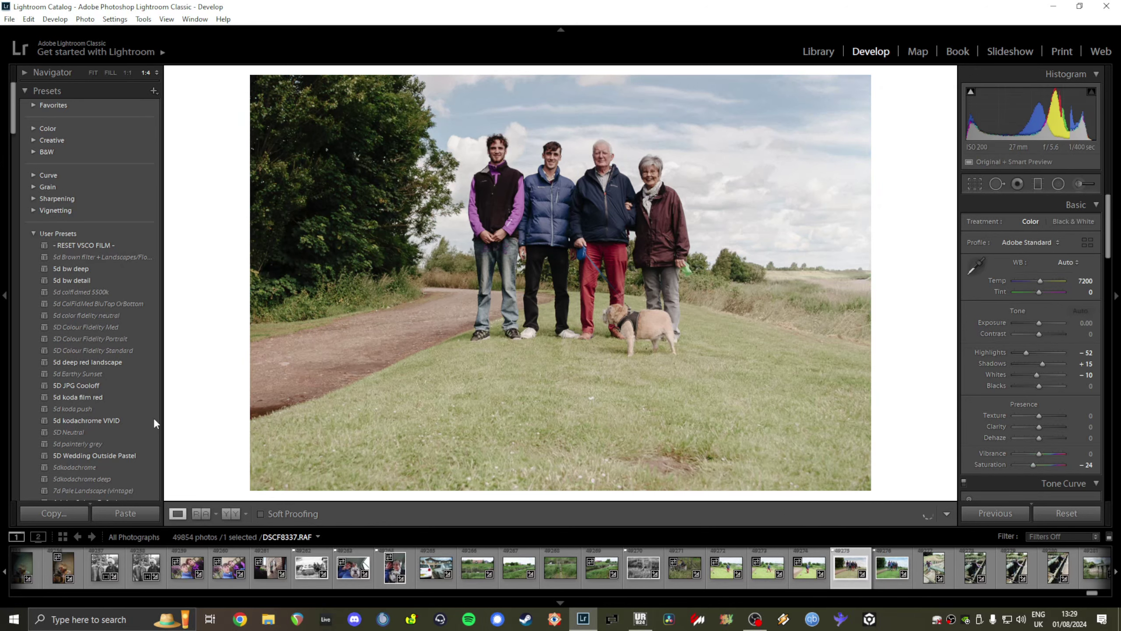
scroll(145, 419, down, 15)
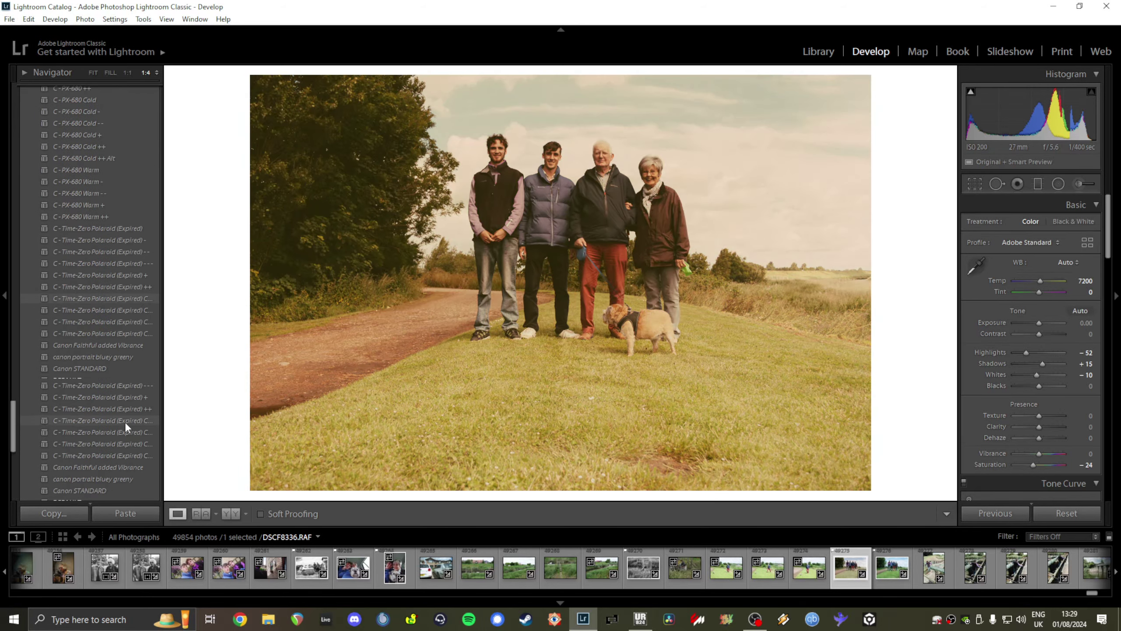
scroll(125, 421, down, 8)
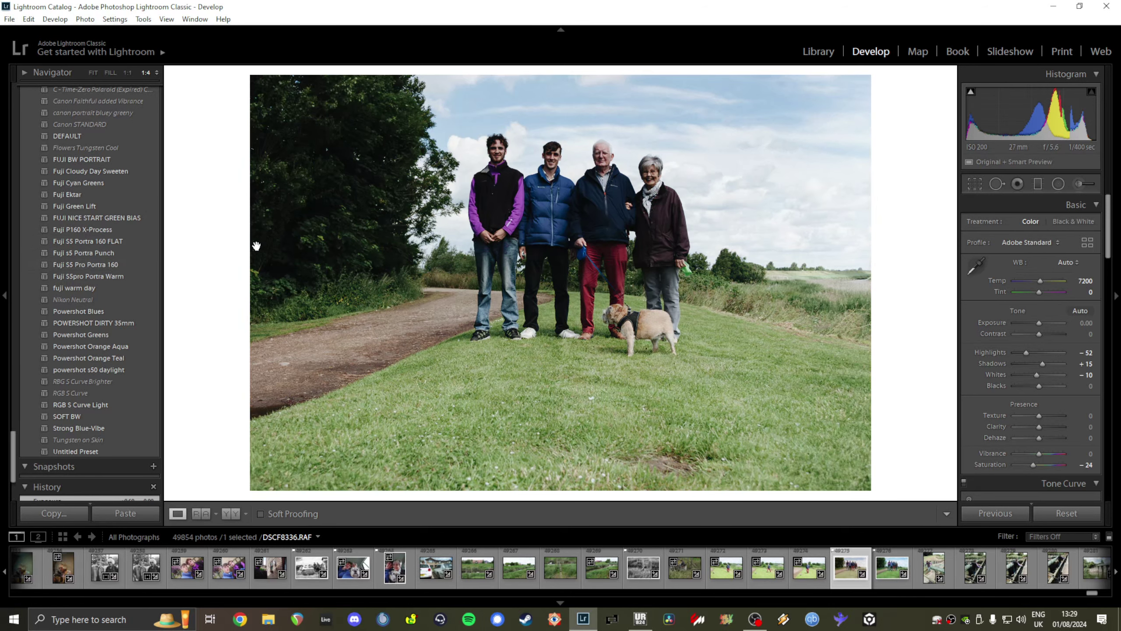
scroll(891, 569, down, 3)
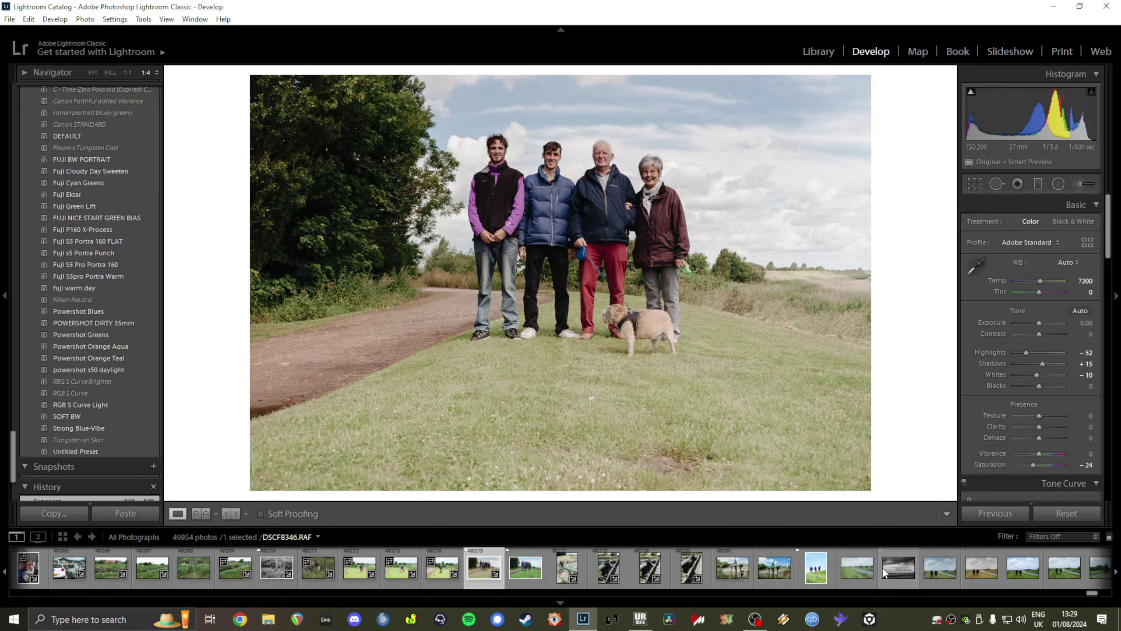
scroll(565, 574, down, 3)
click(605, 567)
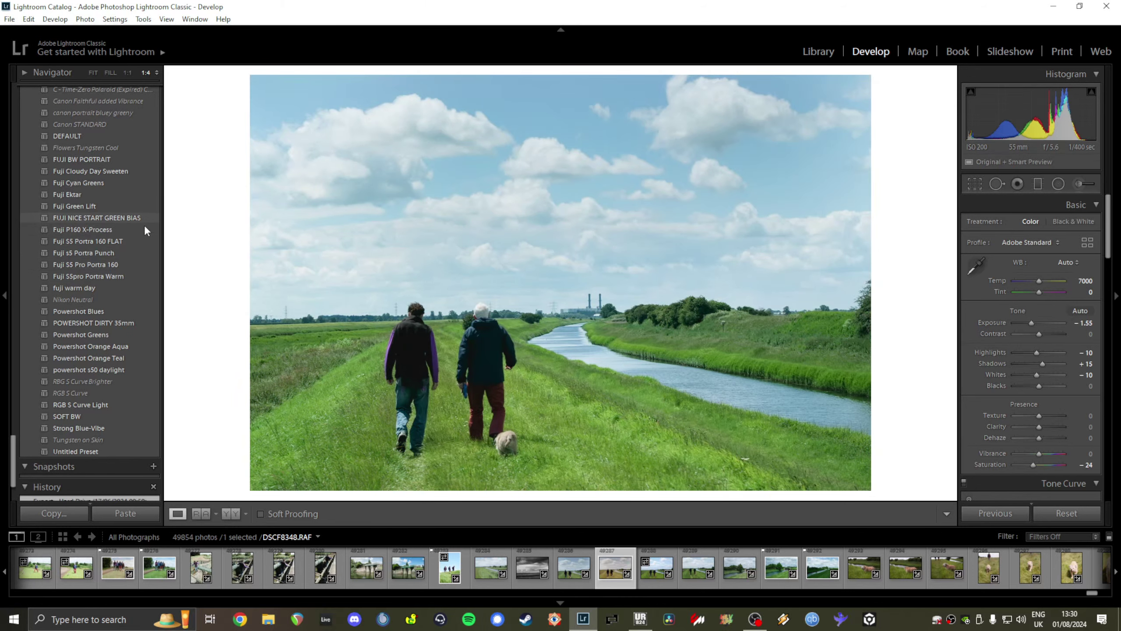
Step: Scroll the filmstrip and open DSCF8326.RAF, the house with two parked cars
scroll(631, 577, down, 10)
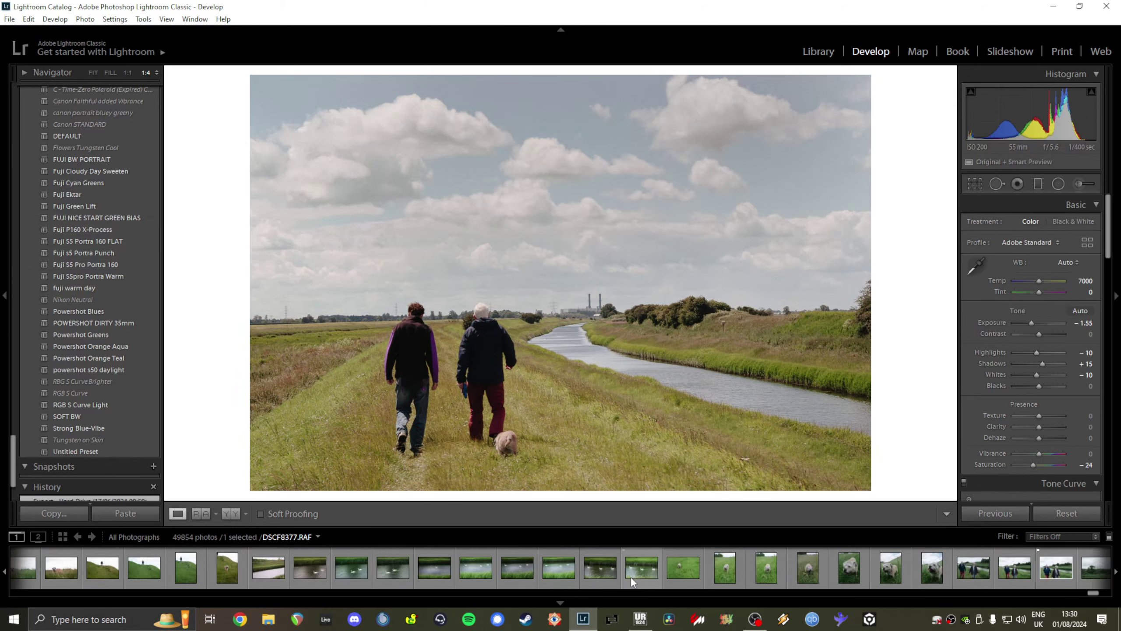
scroll(635, 572, down, 6)
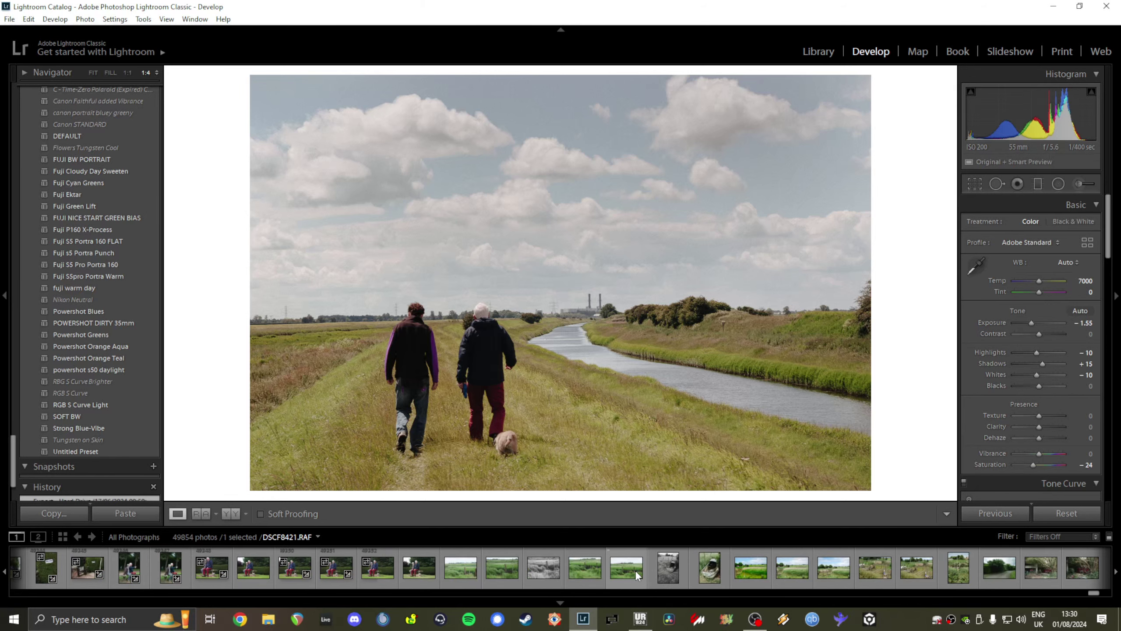
scroll(634, 569, down, 10)
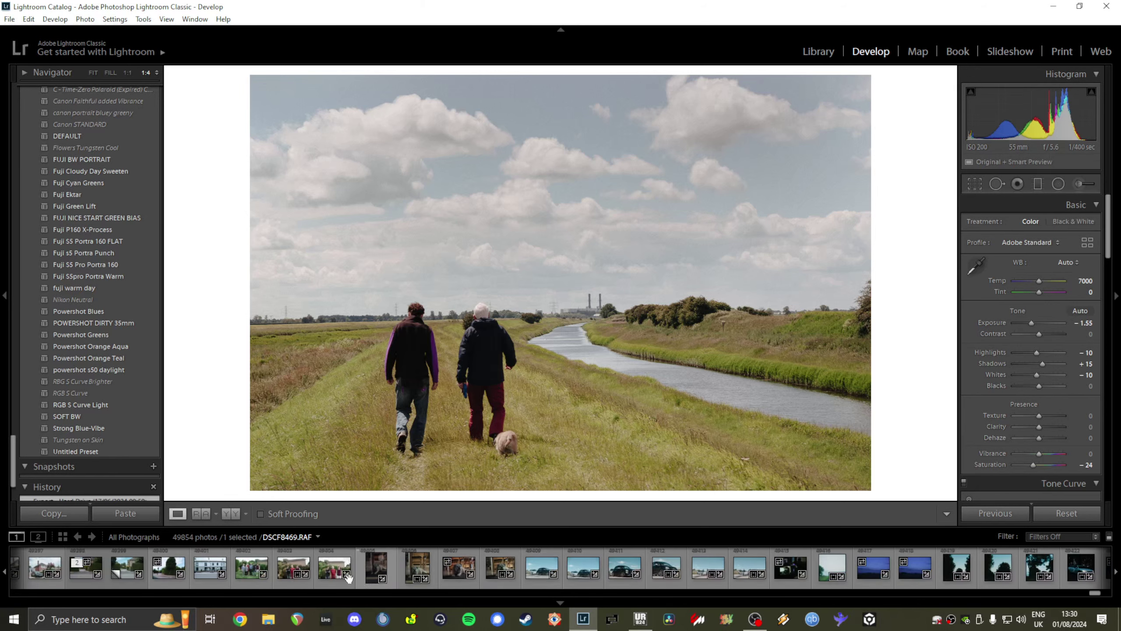
scroll(225, 565, down, 15)
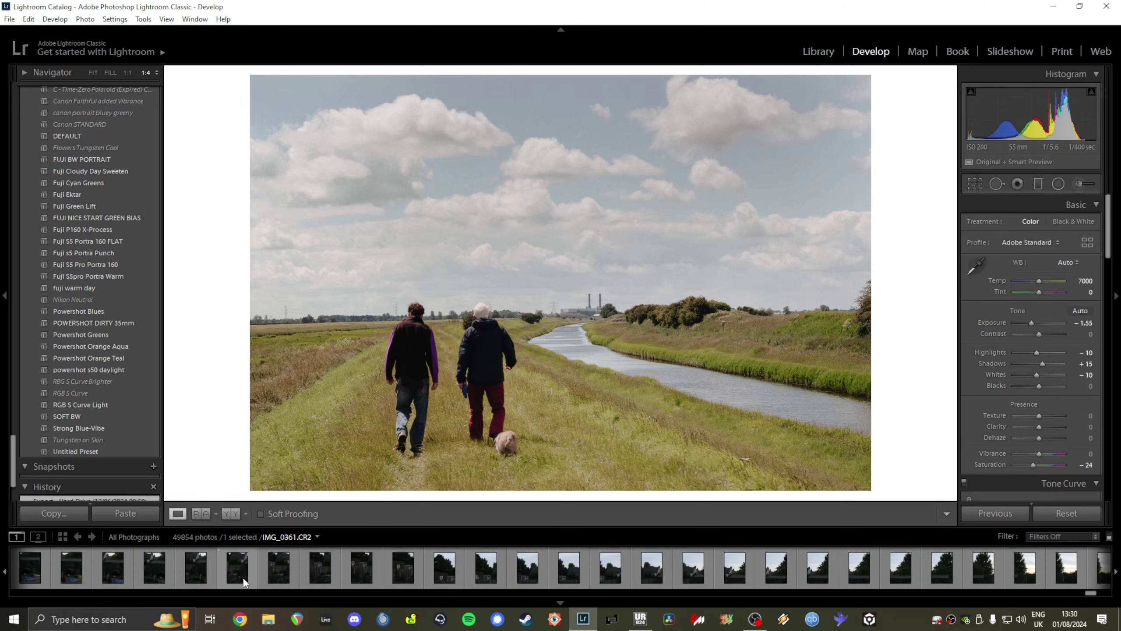
scroll(261, 571, down, 5)
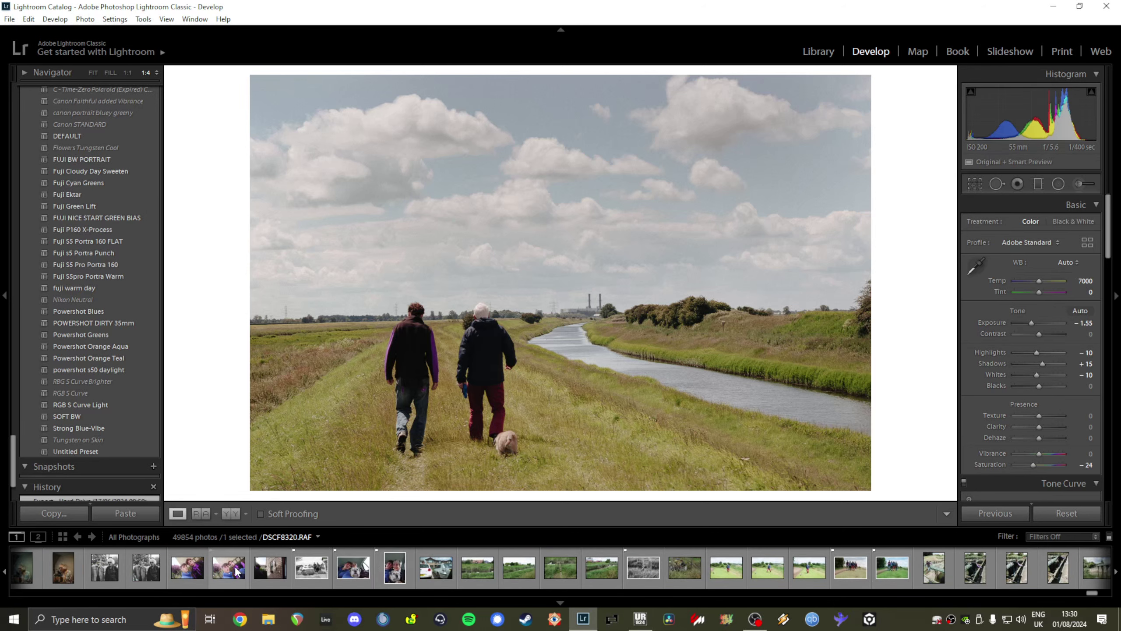
click(434, 570)
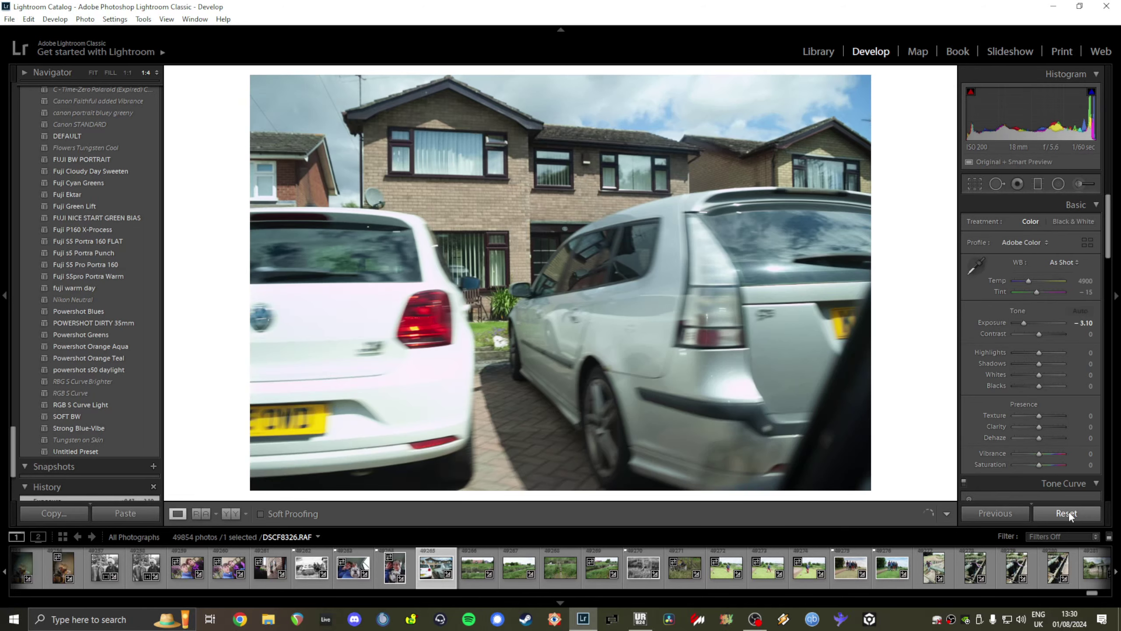
Step: Reset DSCF8326.RAF, show highlight clipping, drop Exposure to -3.21, and inspect at 1:1
click(1066, 513)
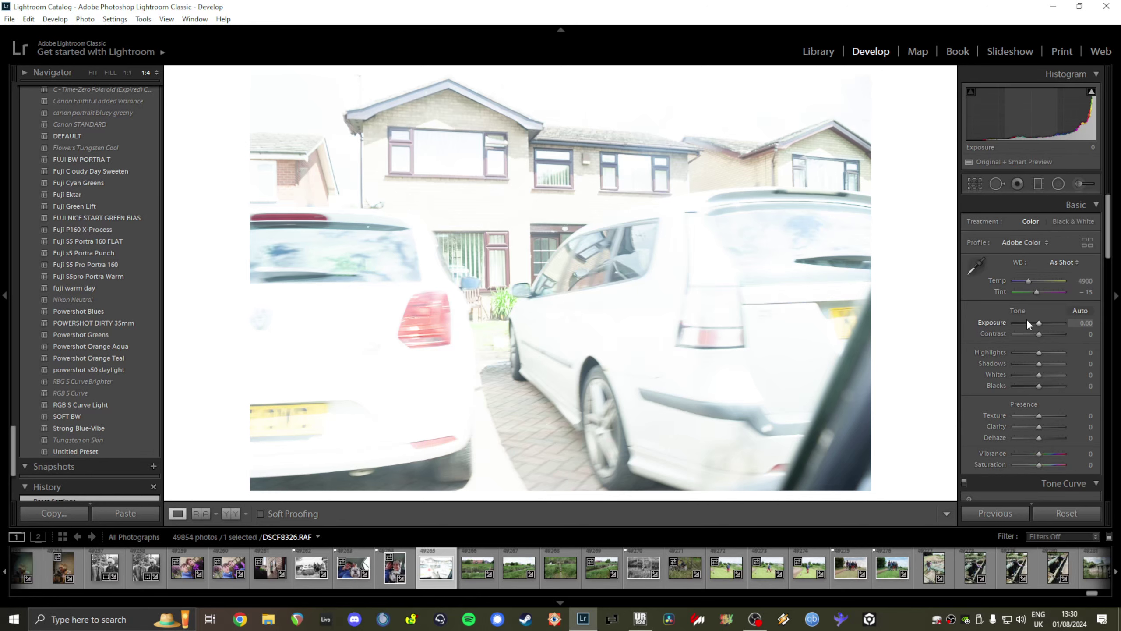
click(1091, 92)
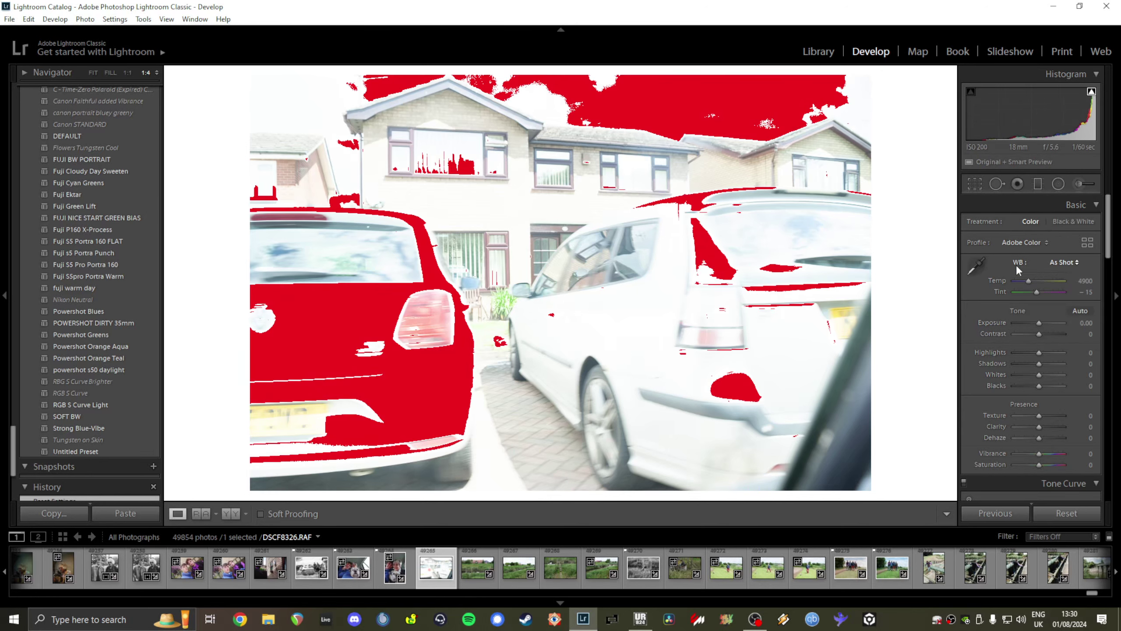
drag(1041, 319, 1014, 325)
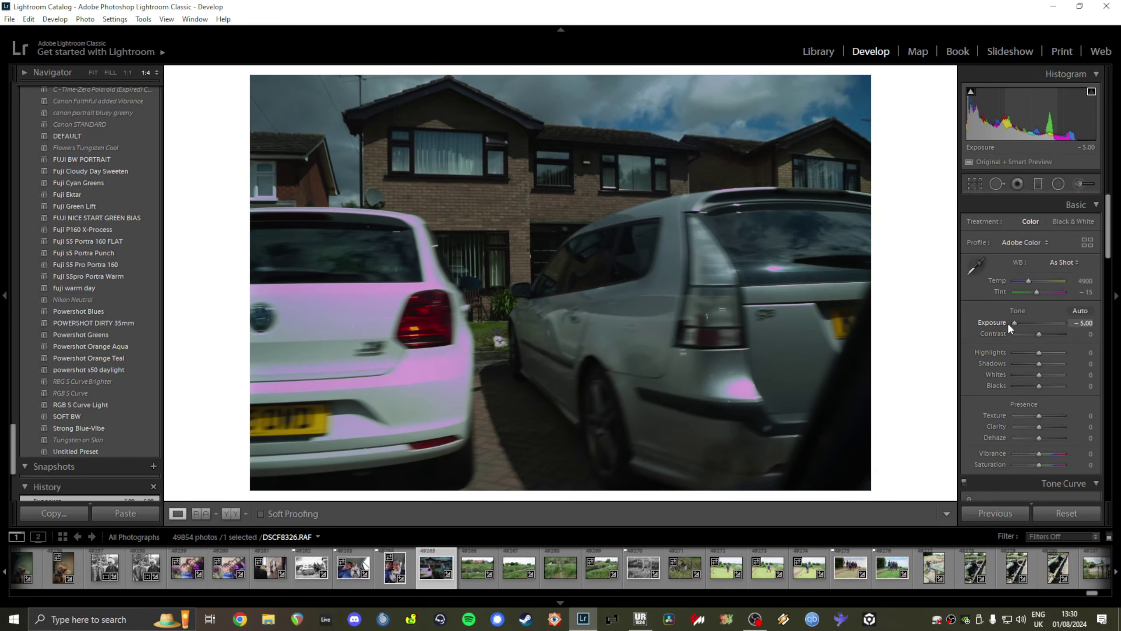
mouse_move(1009, 324)
mouse_down()
mouse_move(1023, 322)
mouse_move(1023, 336)
mouse_up()
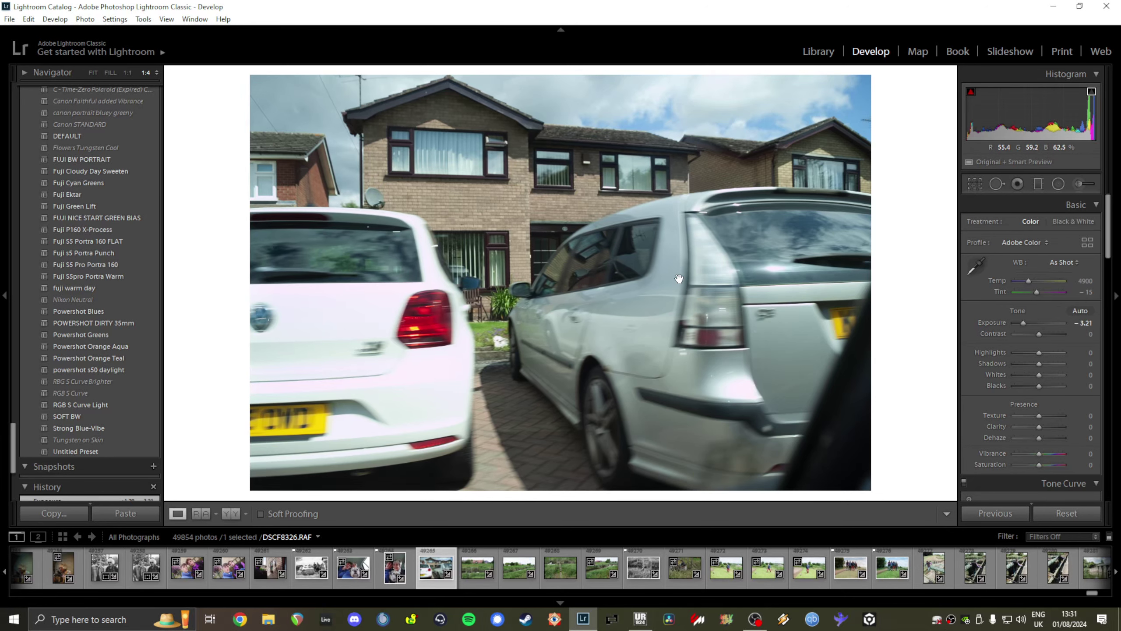
click(127, 72)
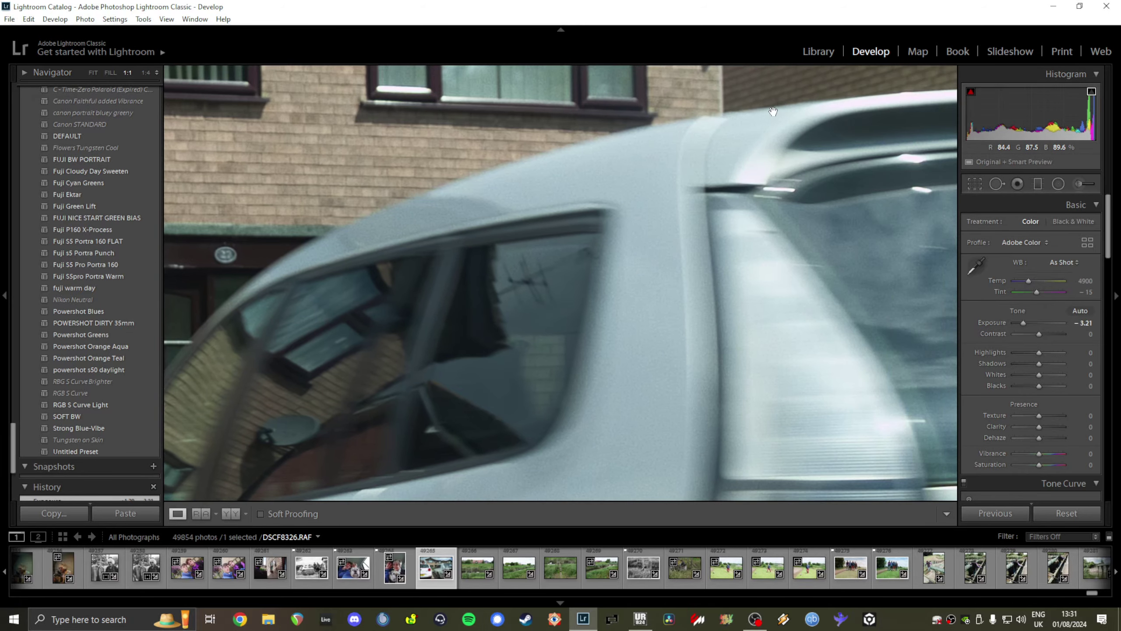
Step: Pan the 1:1 view across the white car's doors, wheel arch, tail light and rear bumper
drag(624, 326, 640, 125)
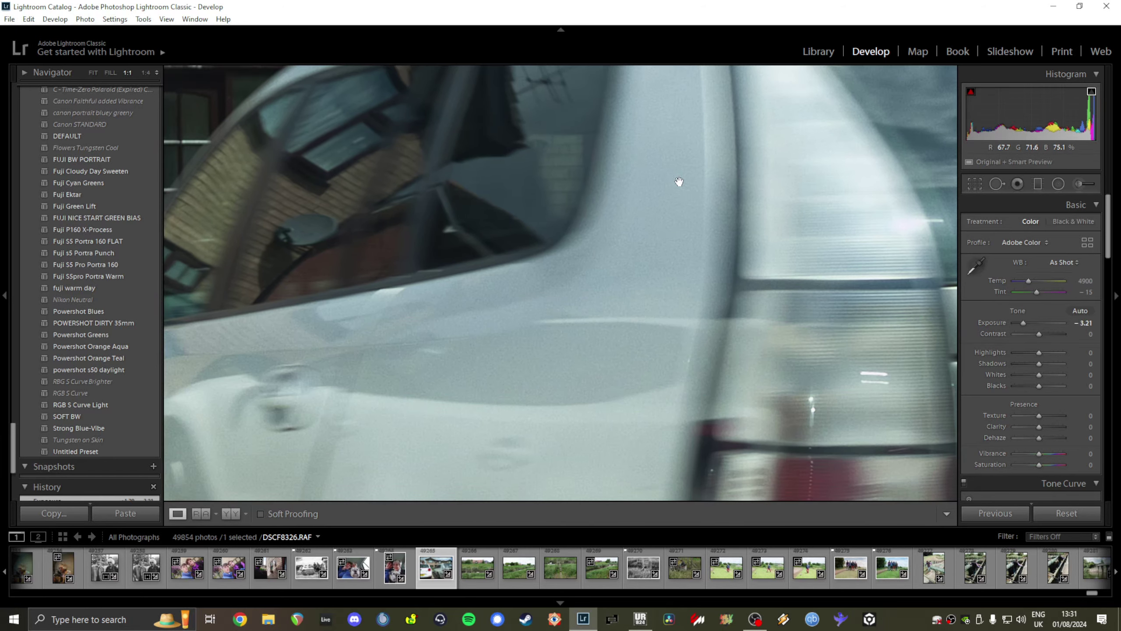
drag(679, 182, 602, 312)
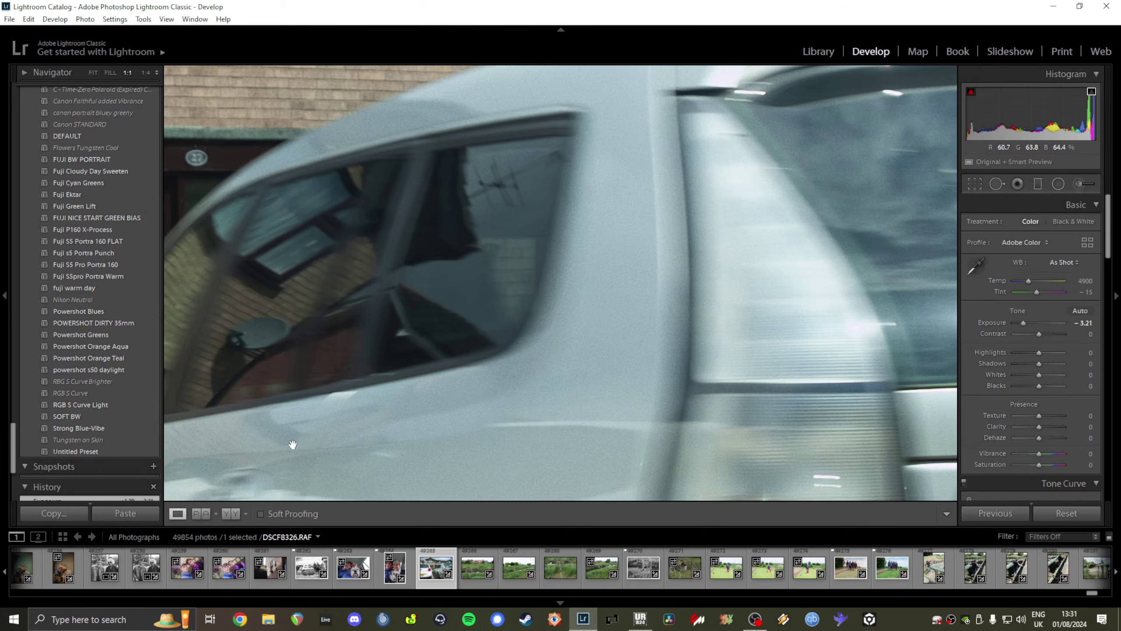
drag(456, 418, 673, 258)
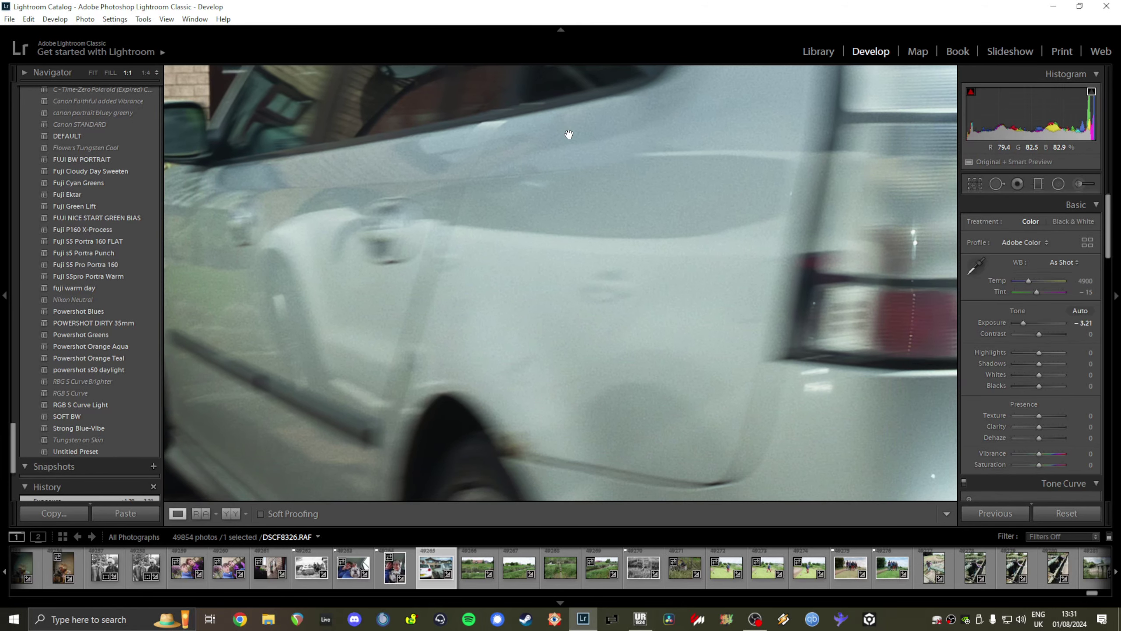
drag(560, 380, 441, 207)
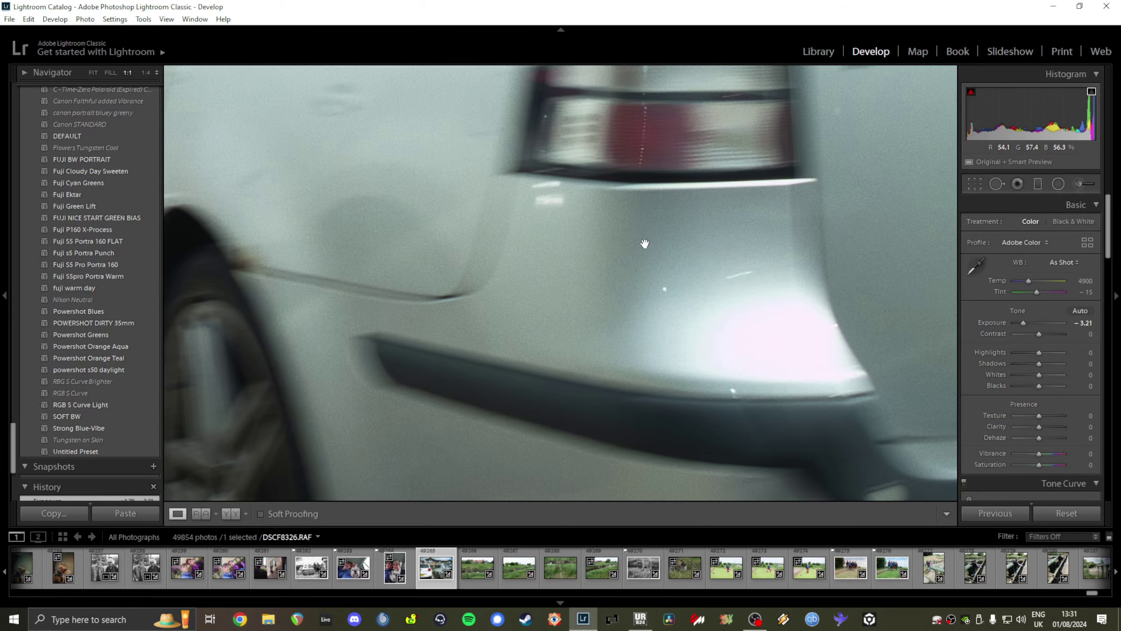
drag(646, 243, 495, 238)
scroll(986, 387, down, 15)
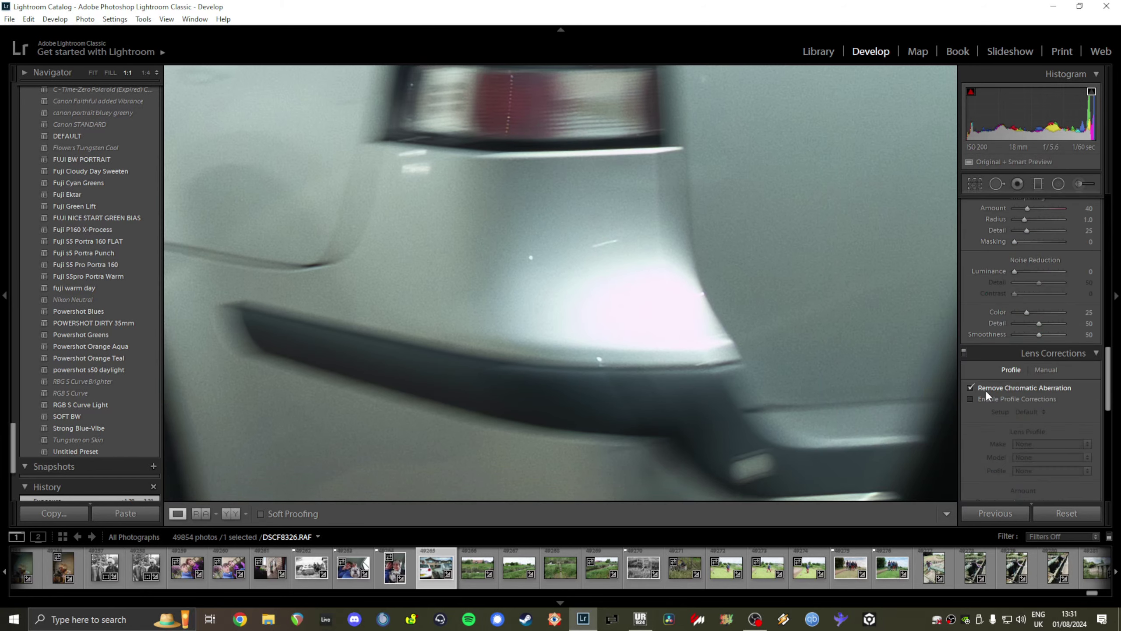
scroll(969, 416, up, 8)
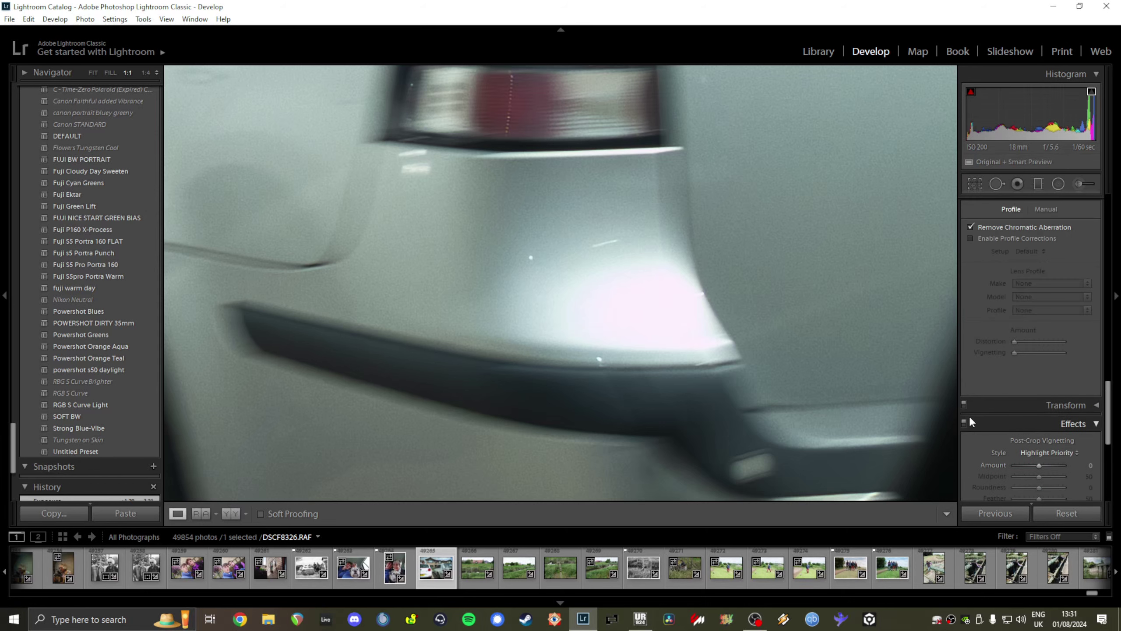
Step: Drop Color noise reduction to 0, compare against 48 around the tail light and plate, then return to 0
drag(1024, 313, 987, 312)
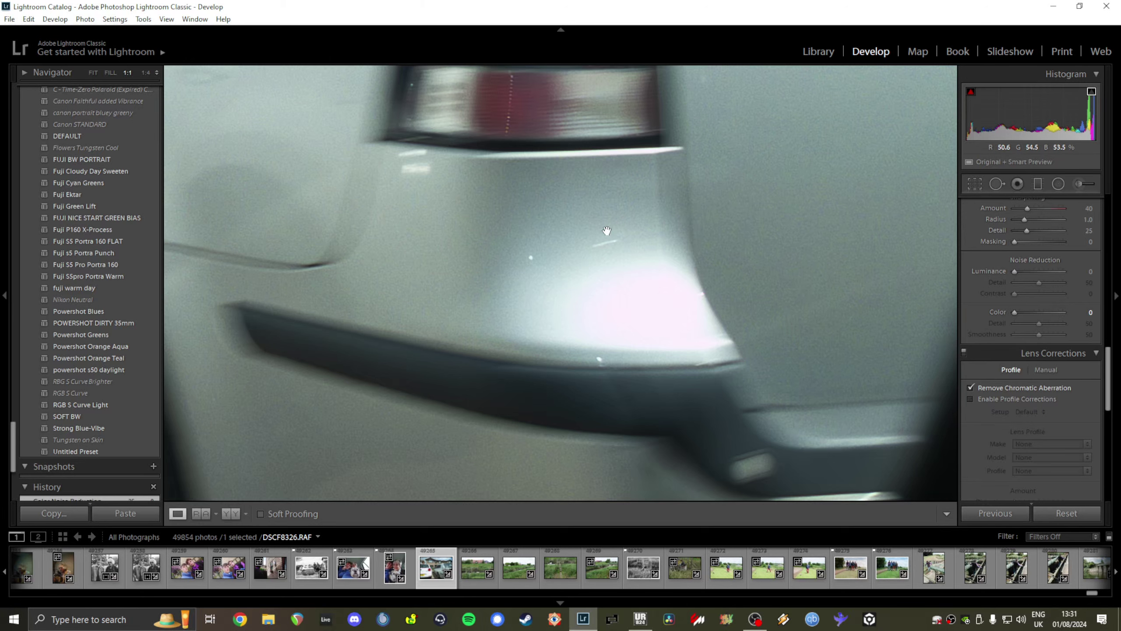
drag(567, 246, 674, 309)
drag(651, 144, 580, 146)
drag(872, 177, 841, 177)
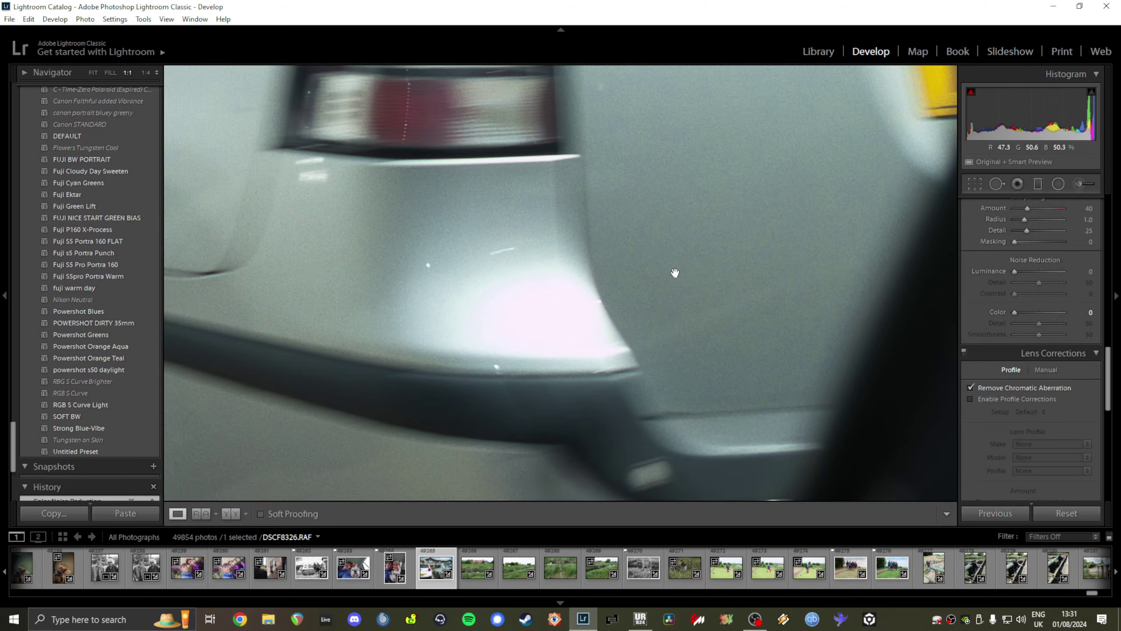
drag(355, 208, 586, 174)
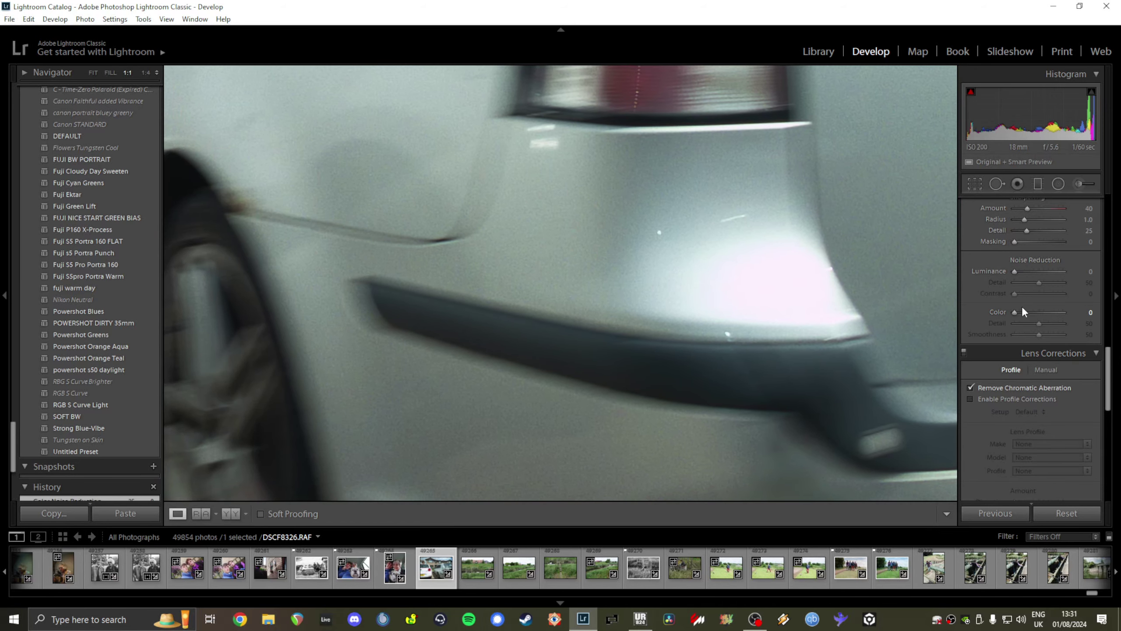
drag(1014, 311, 951, 315)
drag(1035, 312, 541, 283)
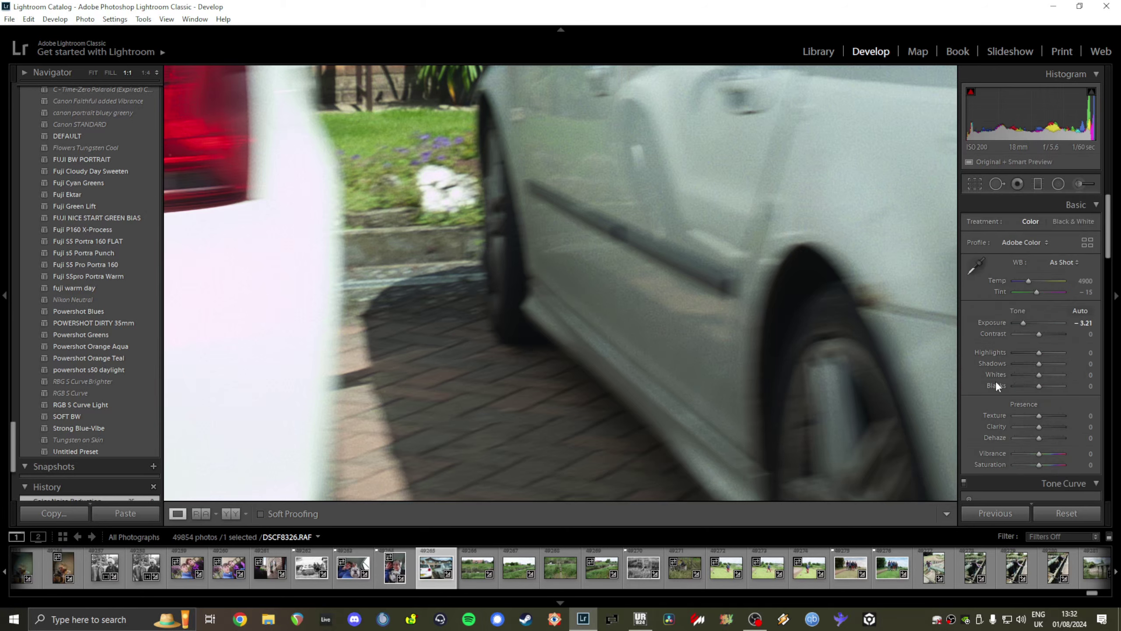
Step: Try exposures from −5.00 up to −1.19 while checking the number plate, then reset exposure to 0.00
mouse_move(1023, 324)
mouse_down()
mouse_move(1039, 323)
mouse_move(1009, 326)
mouse_up()
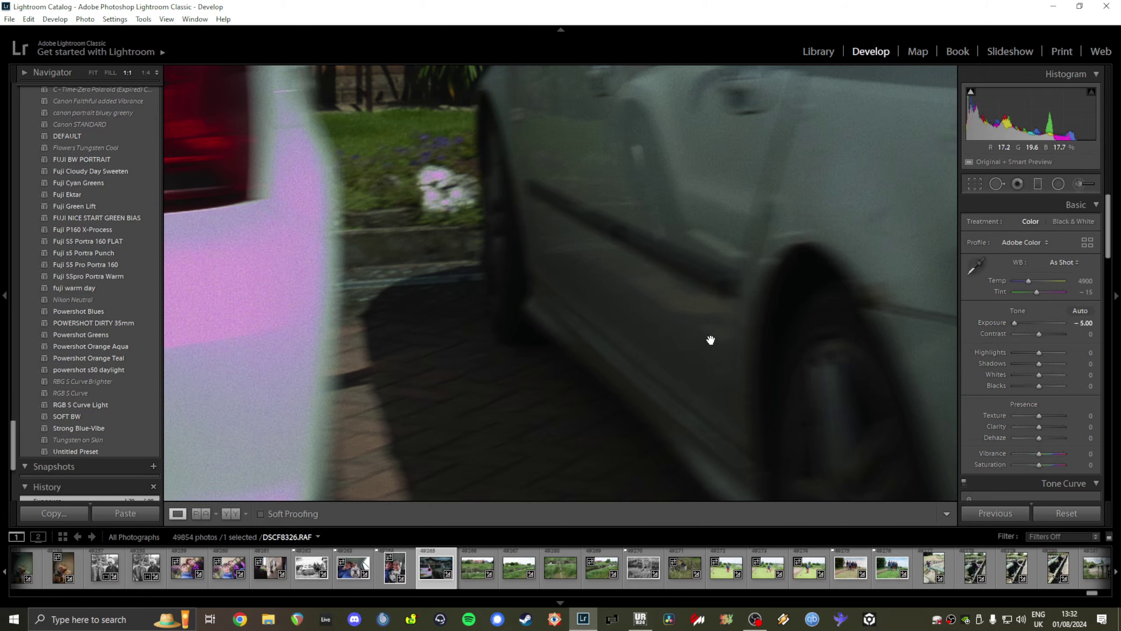
drag(1013, 322, 1026, 320)
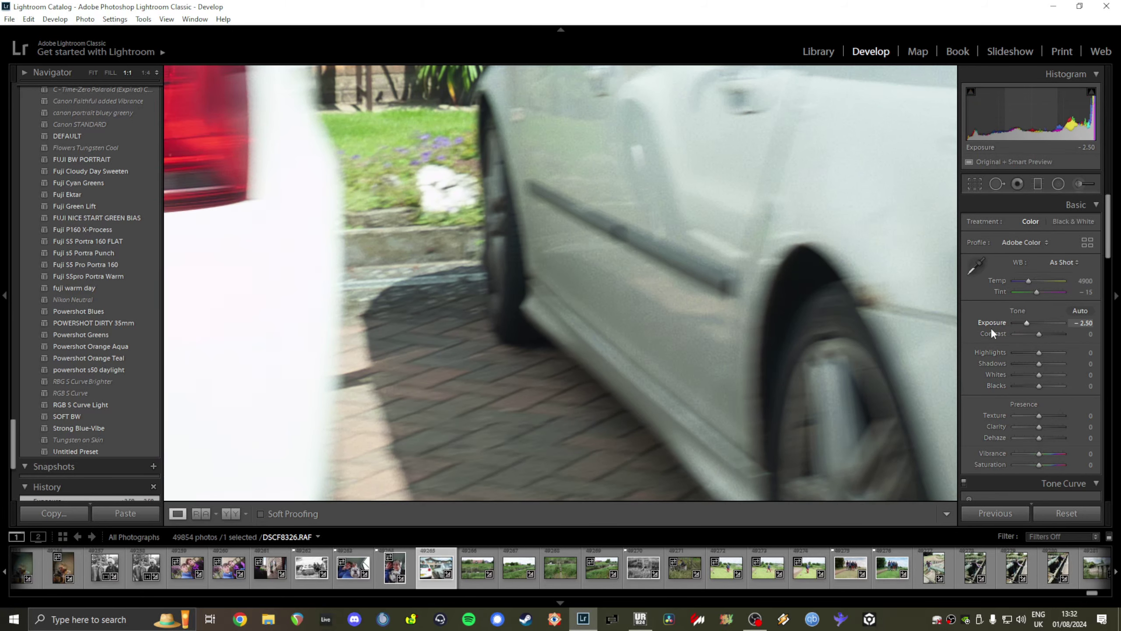
click(520, 433)
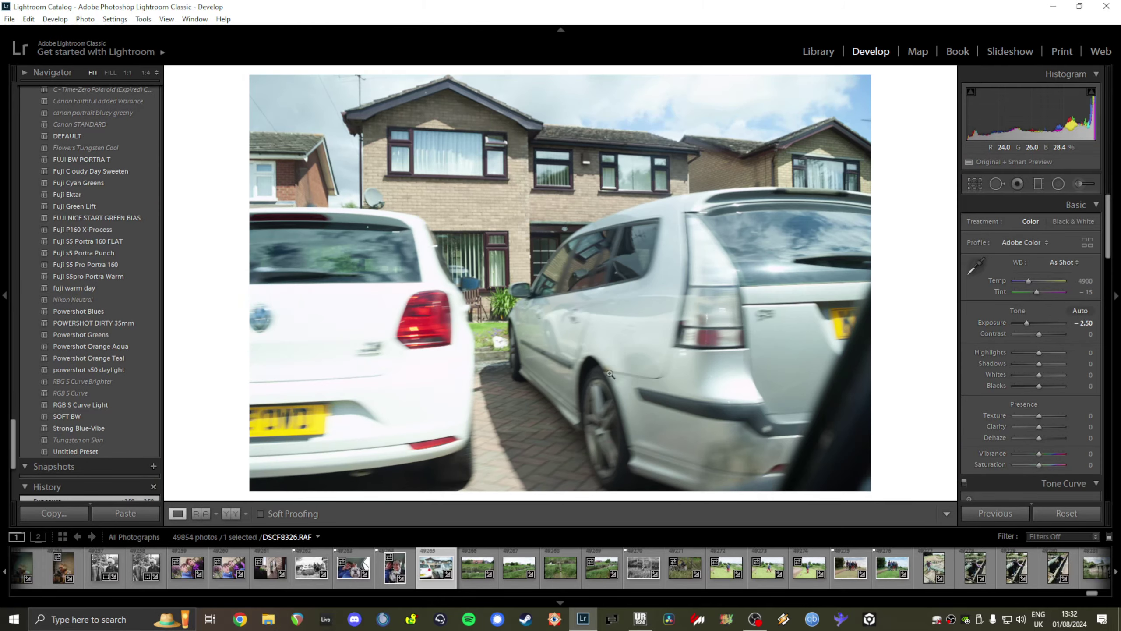
click(521, 432)
drag(393, 451, 653, 256)
drag(1026, 322, 1033, 322)
double_click(1033, 320)
click(795, 282)
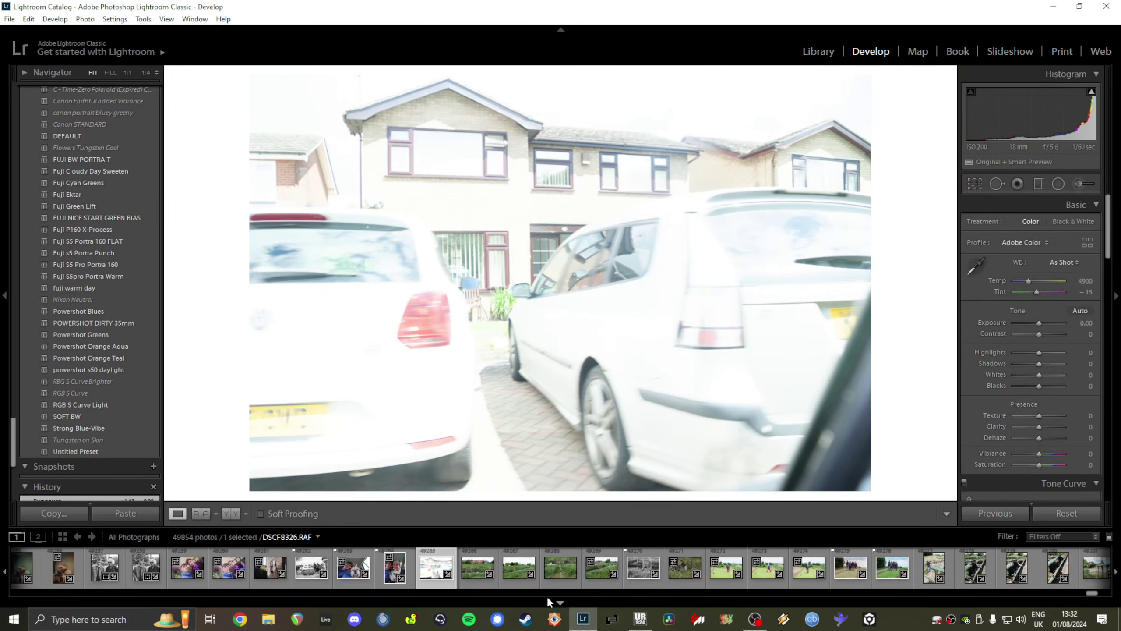
Step: Open the man-on-bridge photo DSCF8339 and try exposure +2.74 at 1:1 over the water and plank
scroll(613, 578, down, 3)
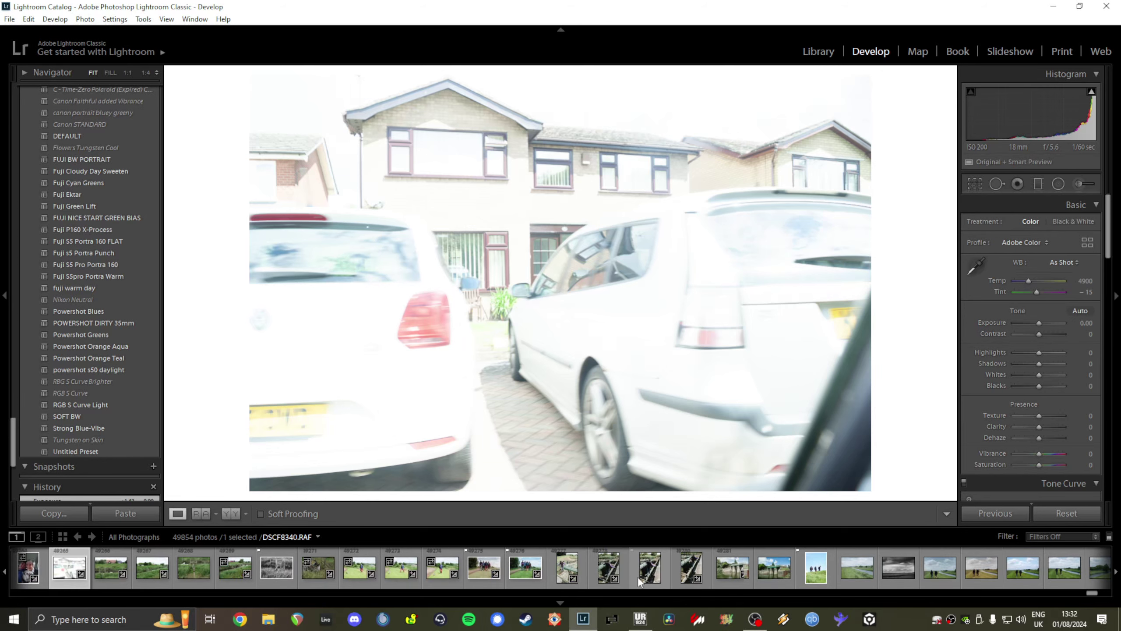
click(602, 578)
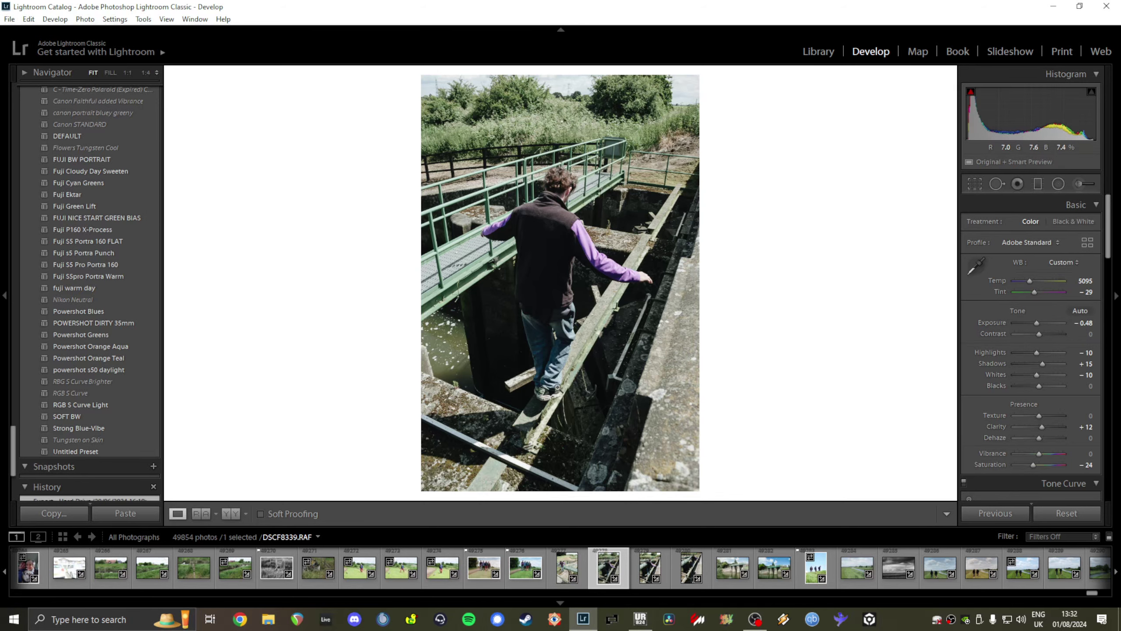
click(487, 382)
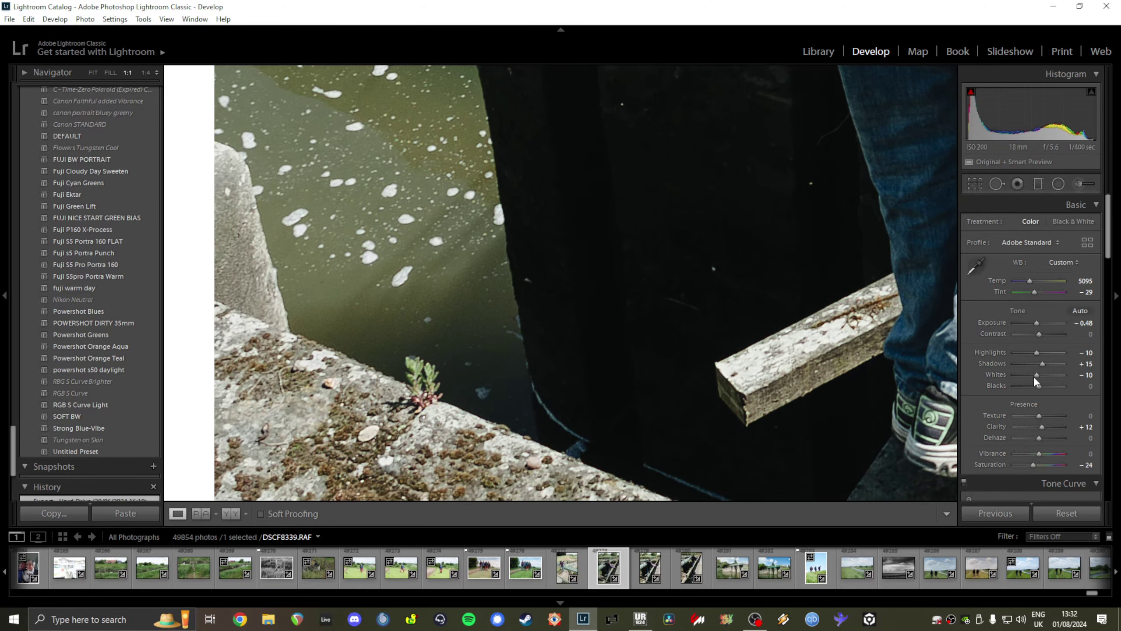
drag(1036, 319, 1052, 317)
drag(711, 263, 706, 477)
drag(552, 282, 608, 327)
Step: Reset all Basic adjustments to defaults and zoom to 1:1 on the water and plank
click(632, 232)
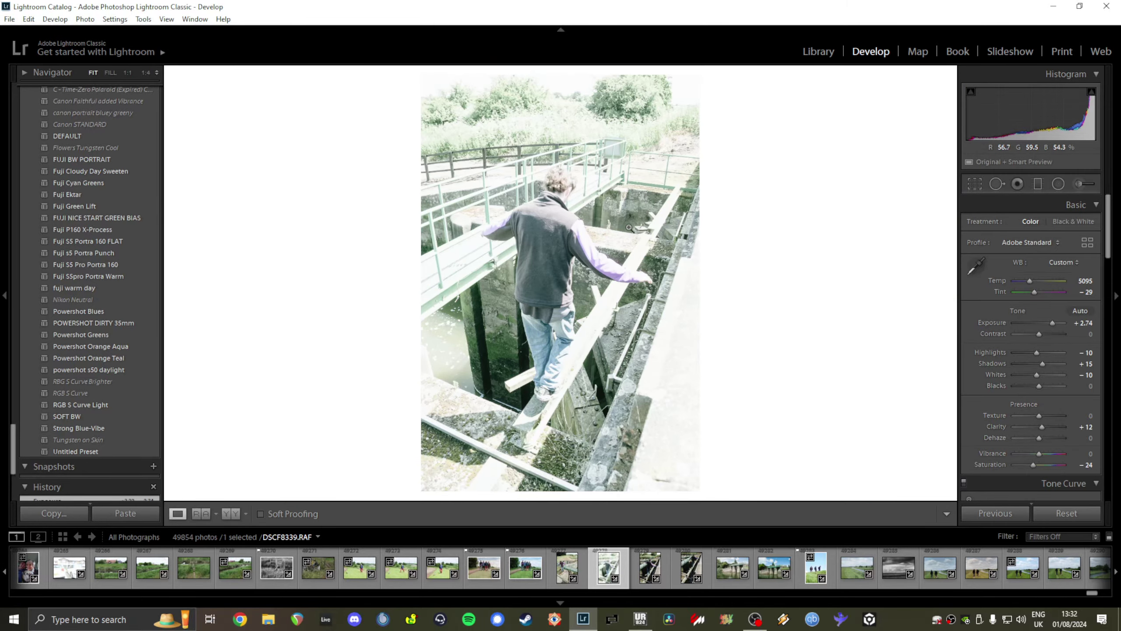
click(1072, 515)
click(462, 345)
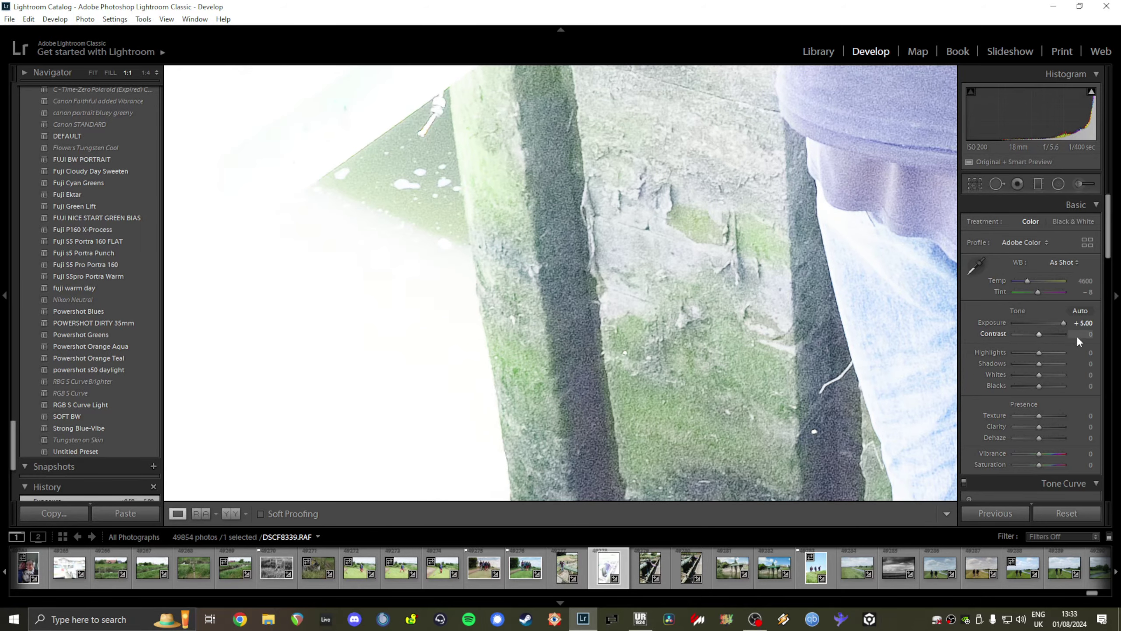
Step: Turn off sharpening and inspect the plank and post at 1:1 to compare detail at +5.00
key(Page_Down)
key(Page_Down)
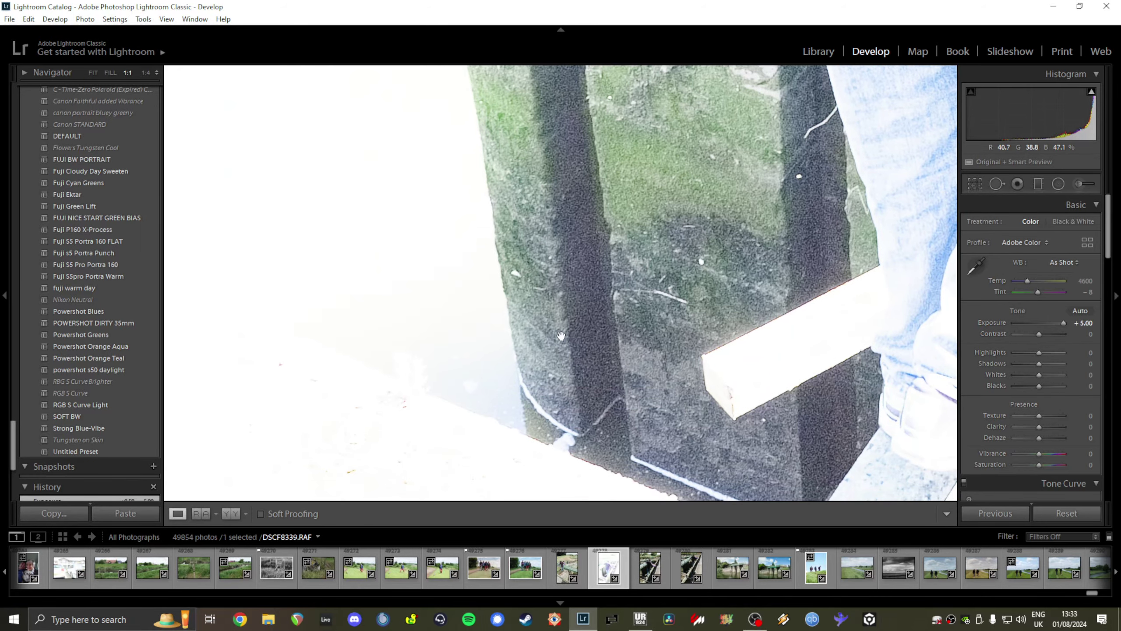
drag(673, 407, 632, 377)
scroll(999, 408, down, 10)
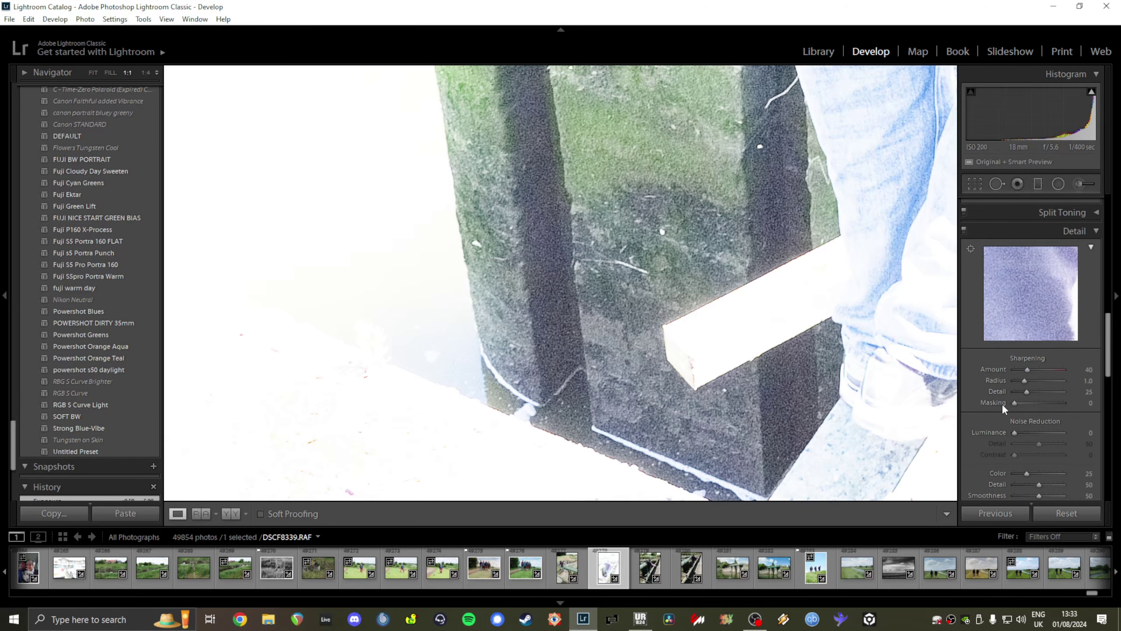
click(964, 230)
key(Page_Up)
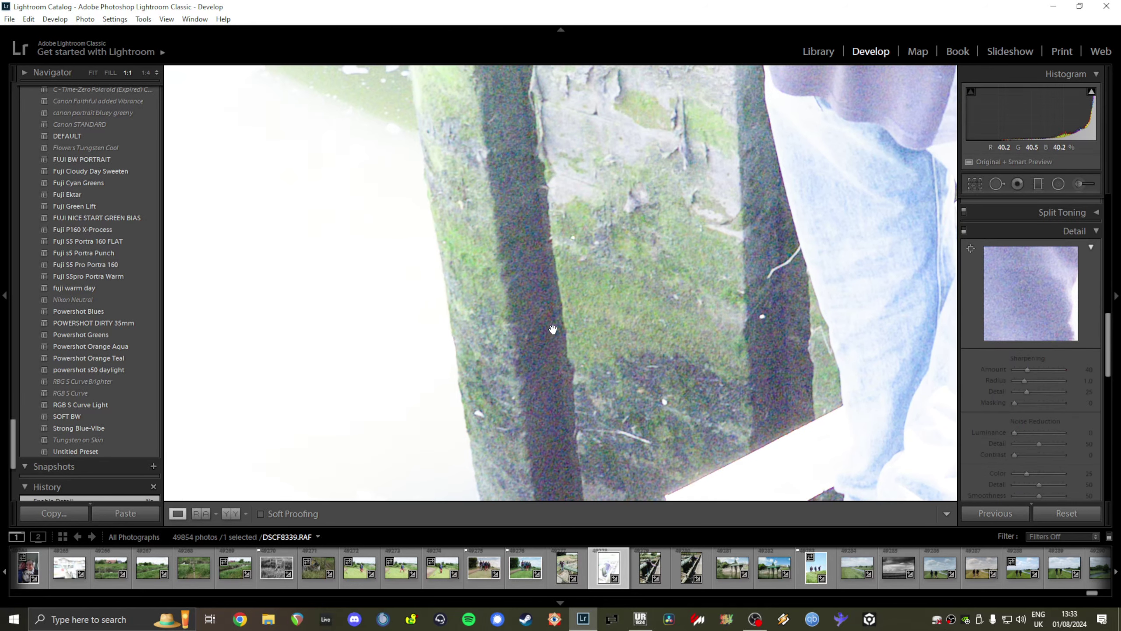
key(Page_Up)
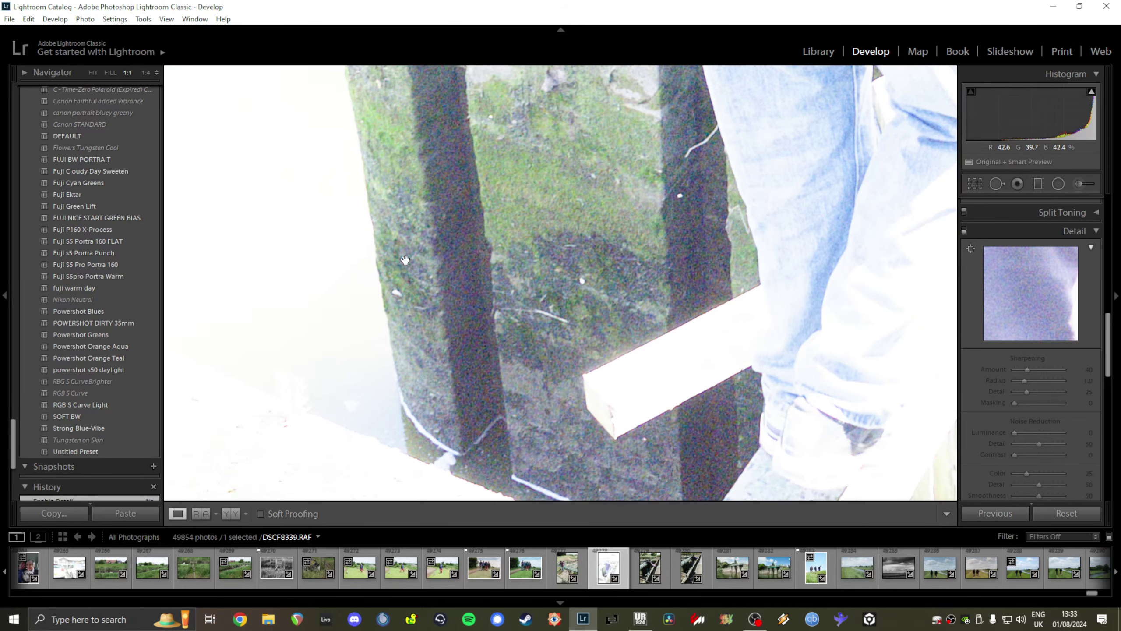
scroll(1028, 331, down, 5)
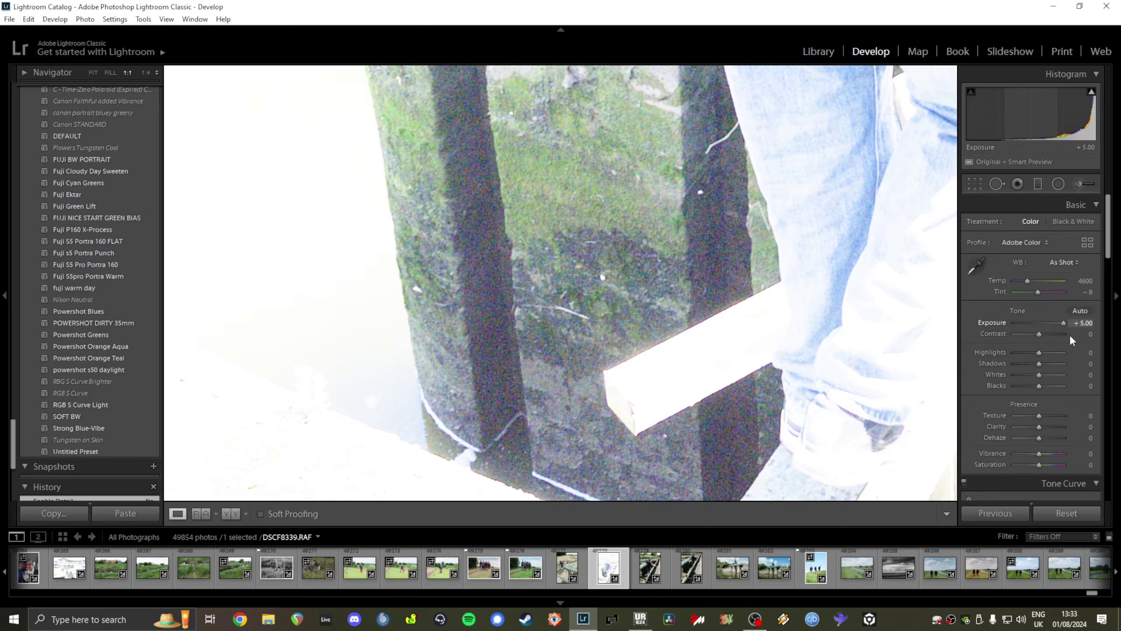
Step: Pan the 1:1 view over the mossy post, white plank and jeans to judge surviving detail
drag(521, 186, 562, 370)
drag(527, 422, 499, 261)
drag(702, 309, 627, 308)
drag(571, 236, 494, 227)
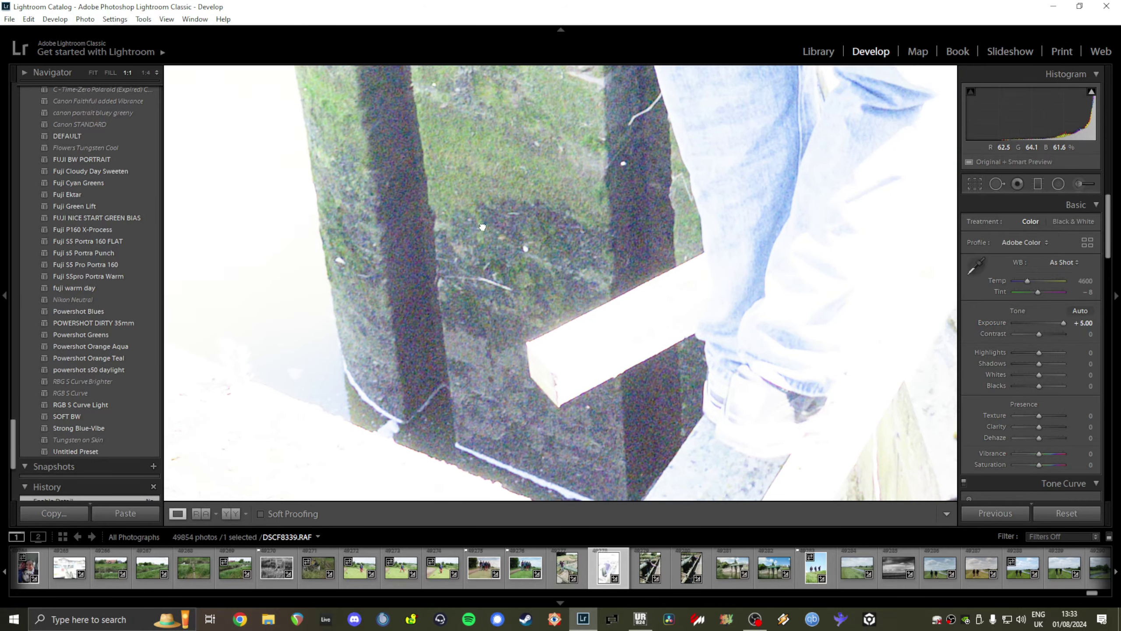
drag(420, 217, 499, 195)
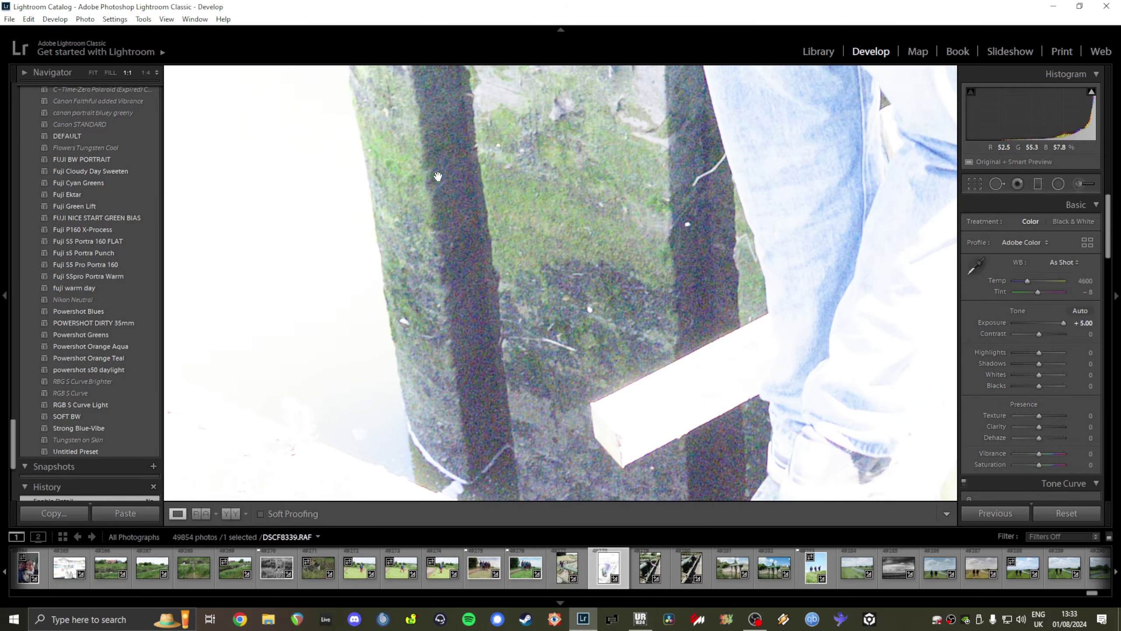
drag(323, 351, 423, 271)
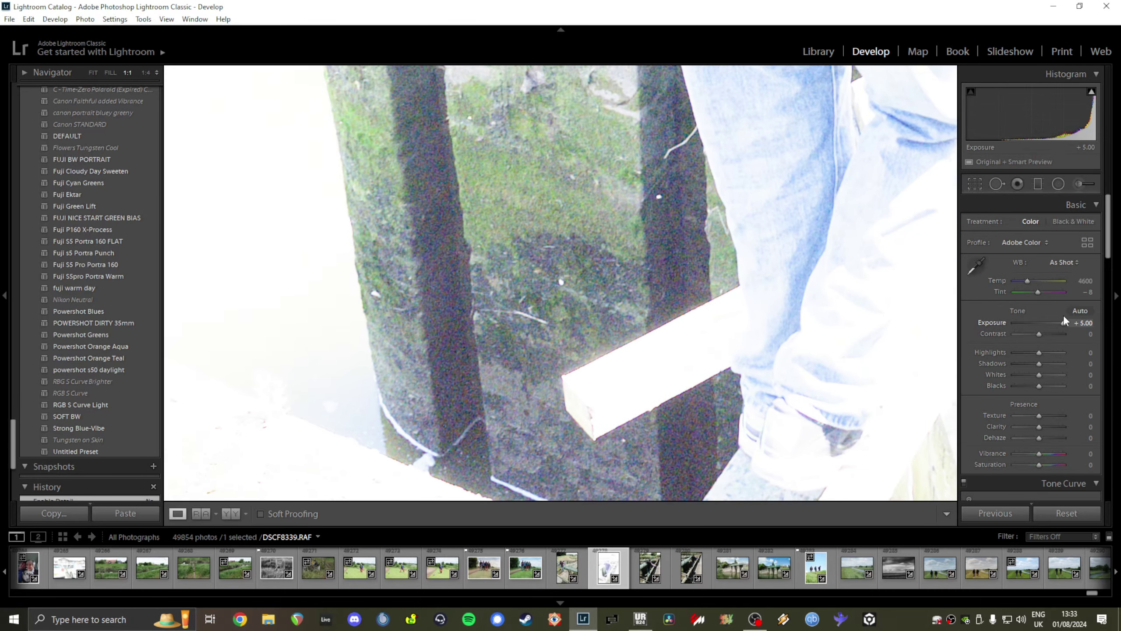
Step: Zero DSCF8339's exposure, then open DSCF8342 at 1:4 and reset all its develop settings
double_click(1073, 322)
click(518, 283)
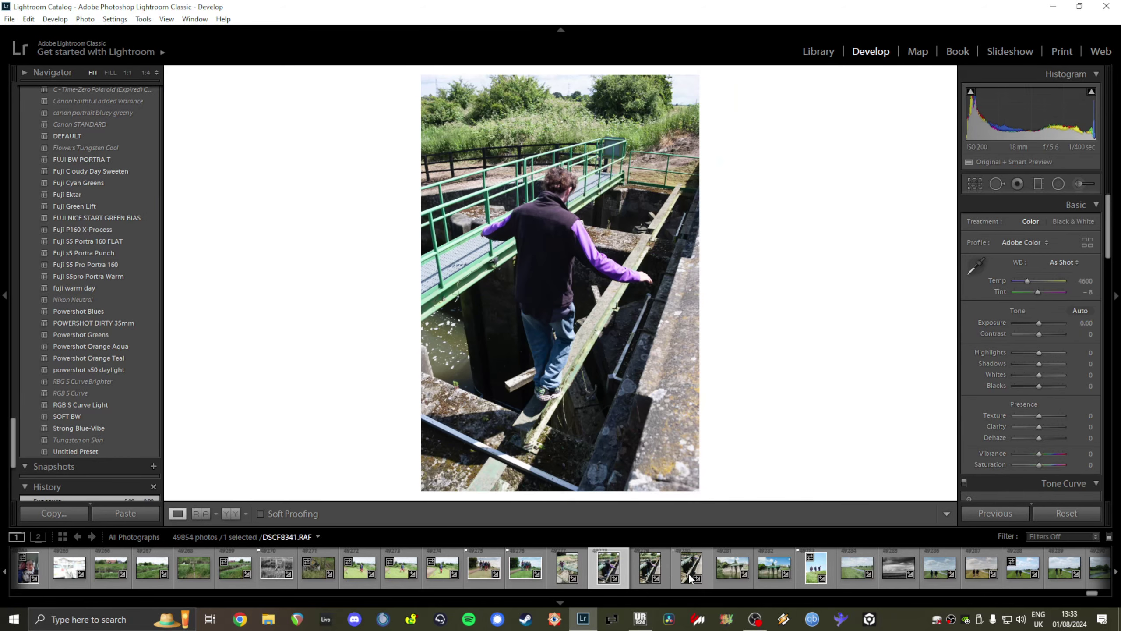
click(730, 570)
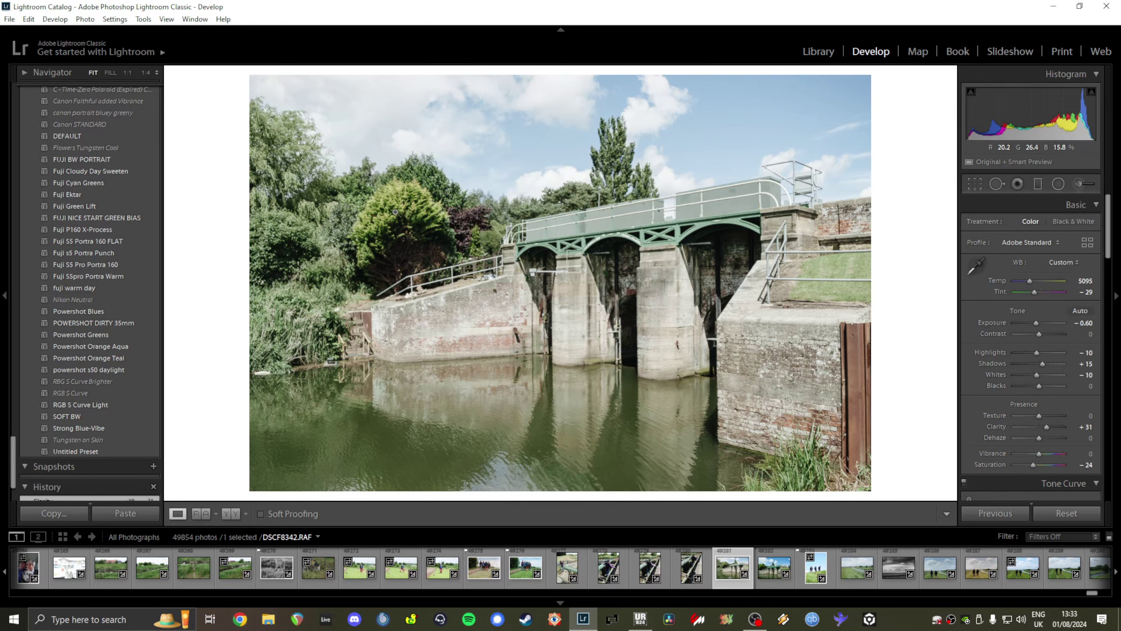
click(146, 73)
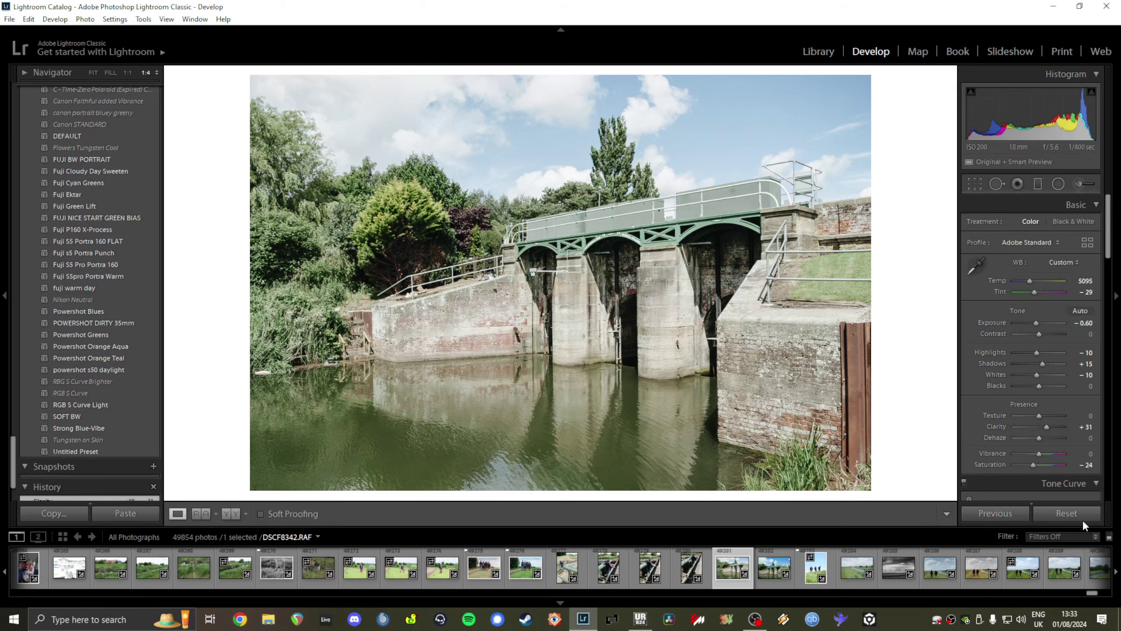
click(1067, 513)
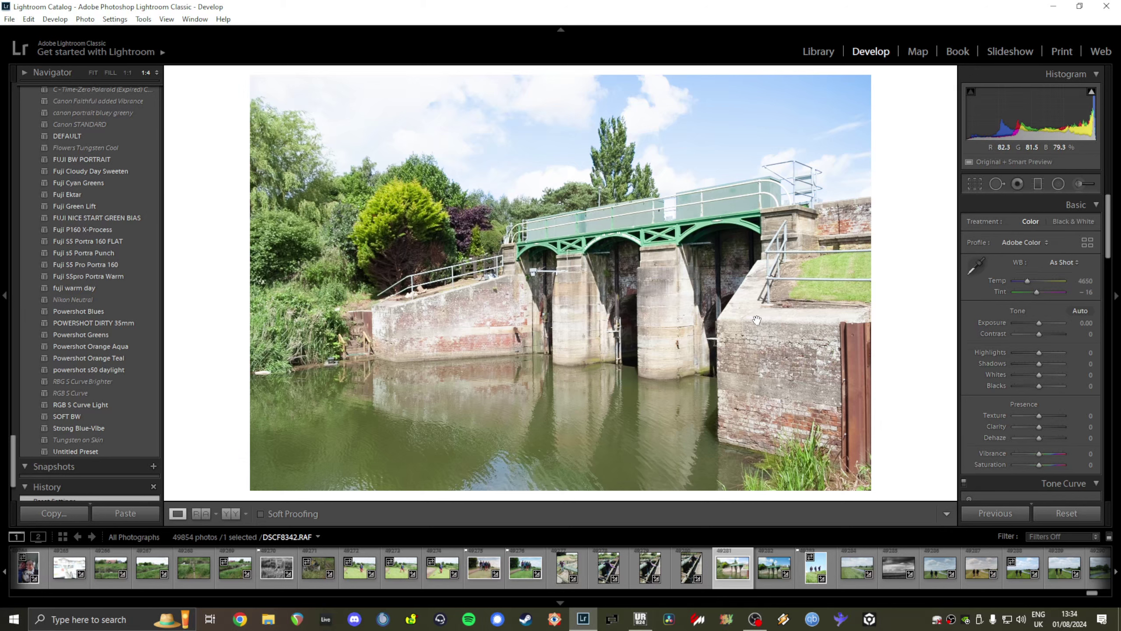
Step: Compare against the earlier edit via undo/redo, try Adobe Landscape, then settle on Adobe Standard
key(ctrl+z)
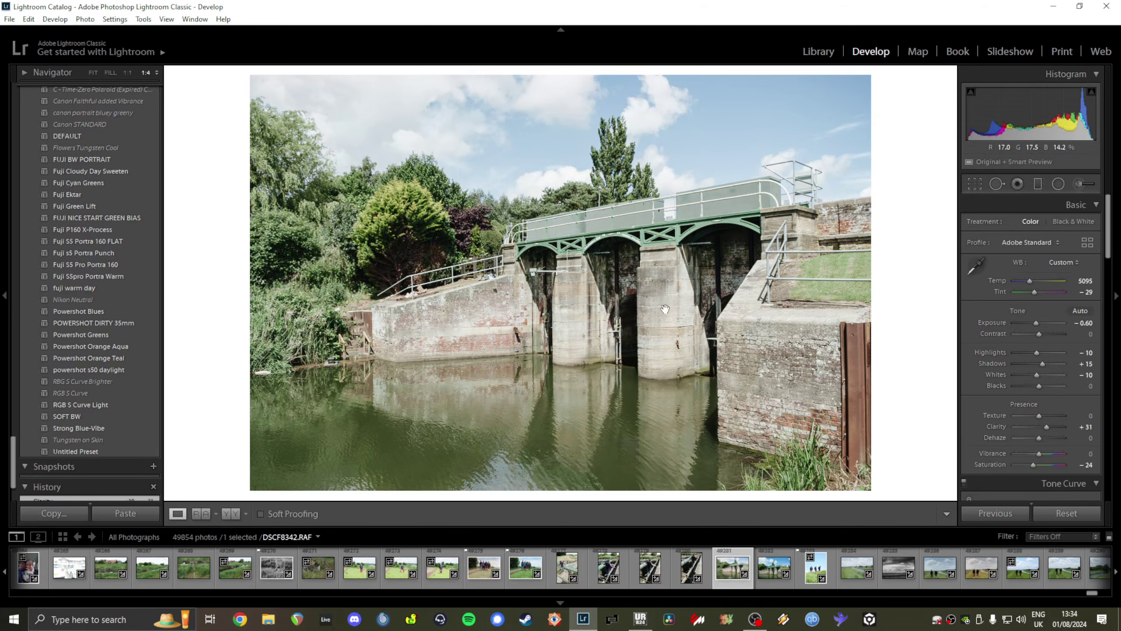
key(ctrl+y)
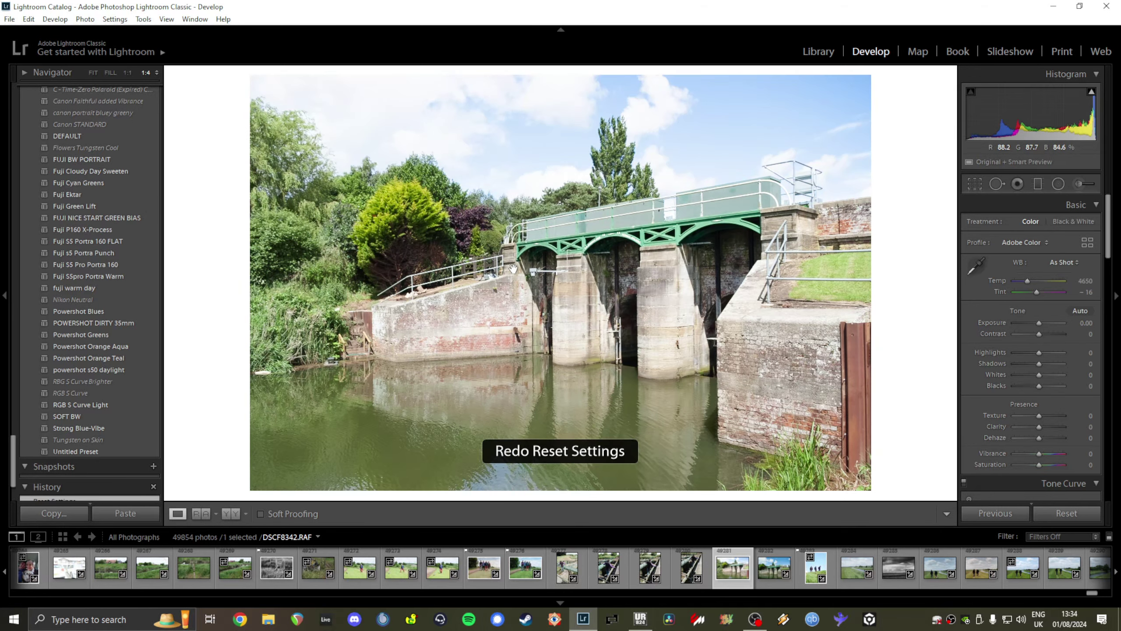
click(1088, 243)
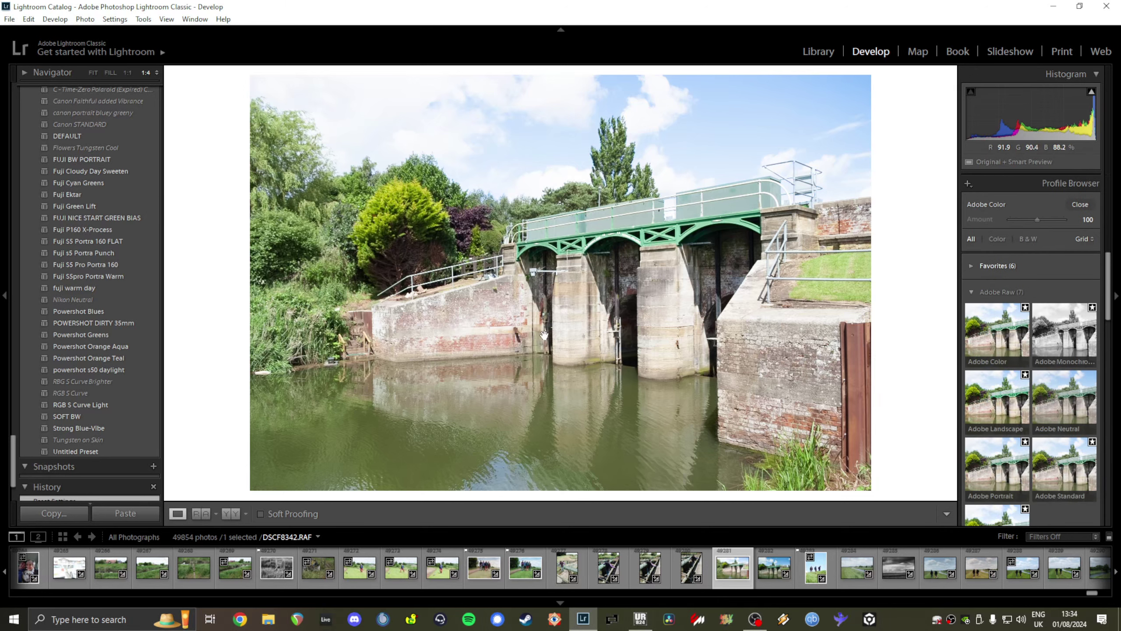
click(1018, 412)
click(1084, 488)
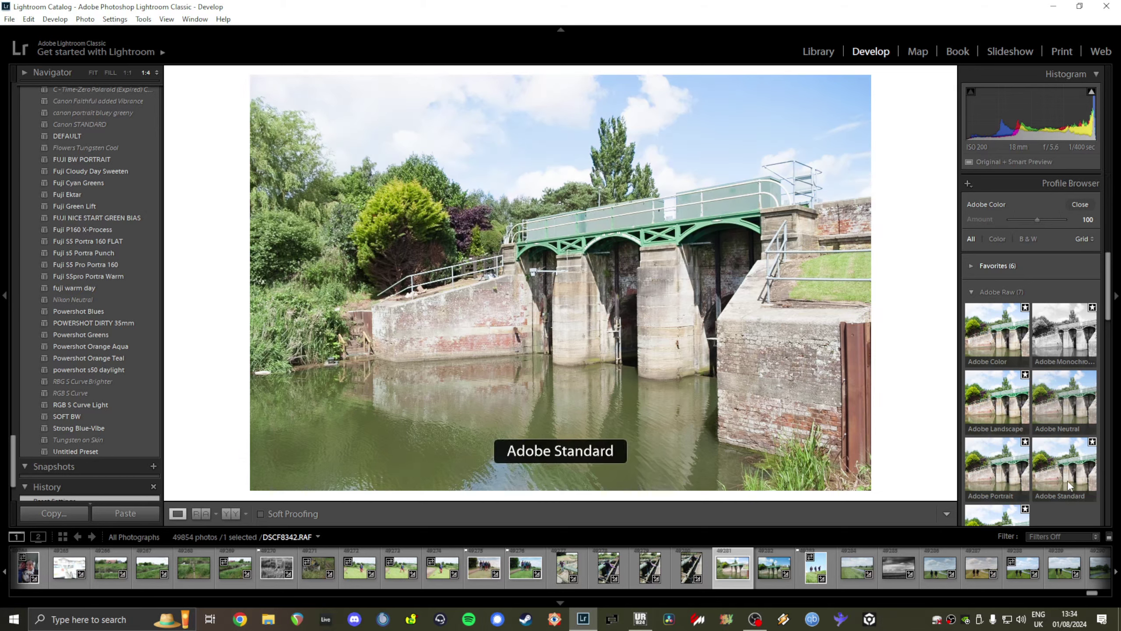
click(1079, 205)
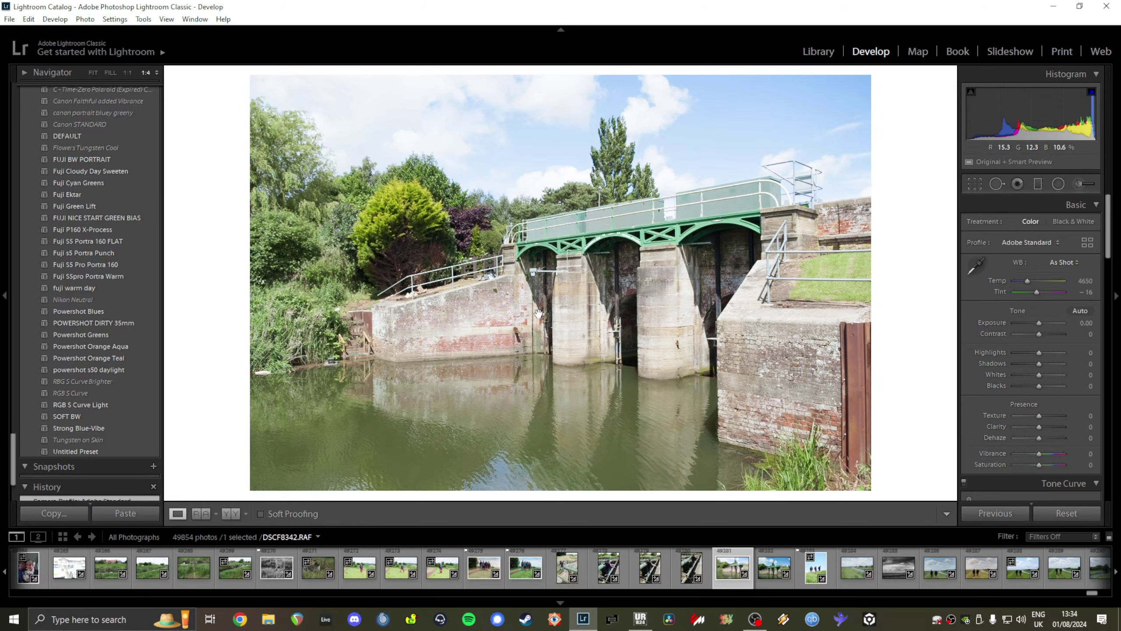
Step: Restore the earlier grade, zero the Calibration red, green, blue hues and shadows tint, then undo
scroll(992, 336, down, 5)
scroll(991, 341, down, 10)
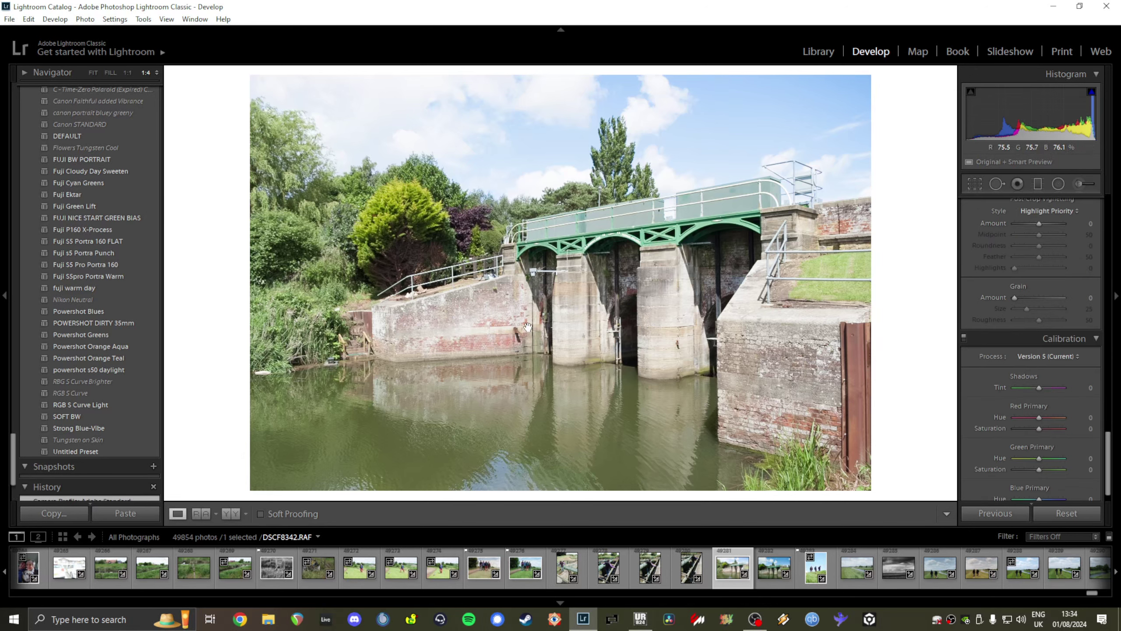
key(ctrl+z)
key(ctrl+z)
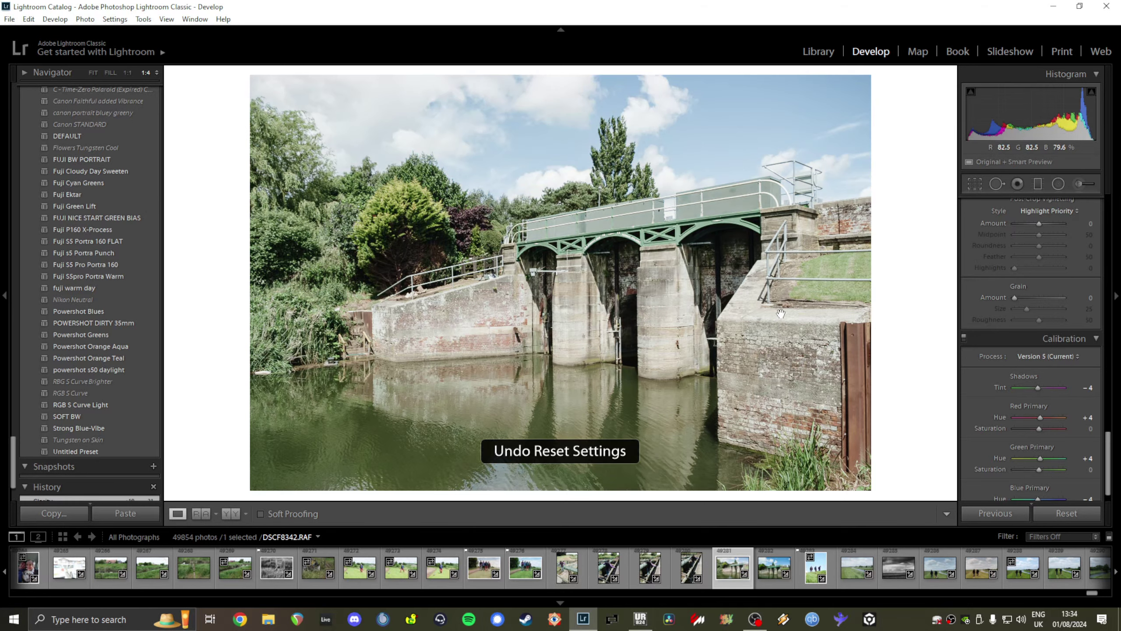
scroll(1004, 366, down, 1)
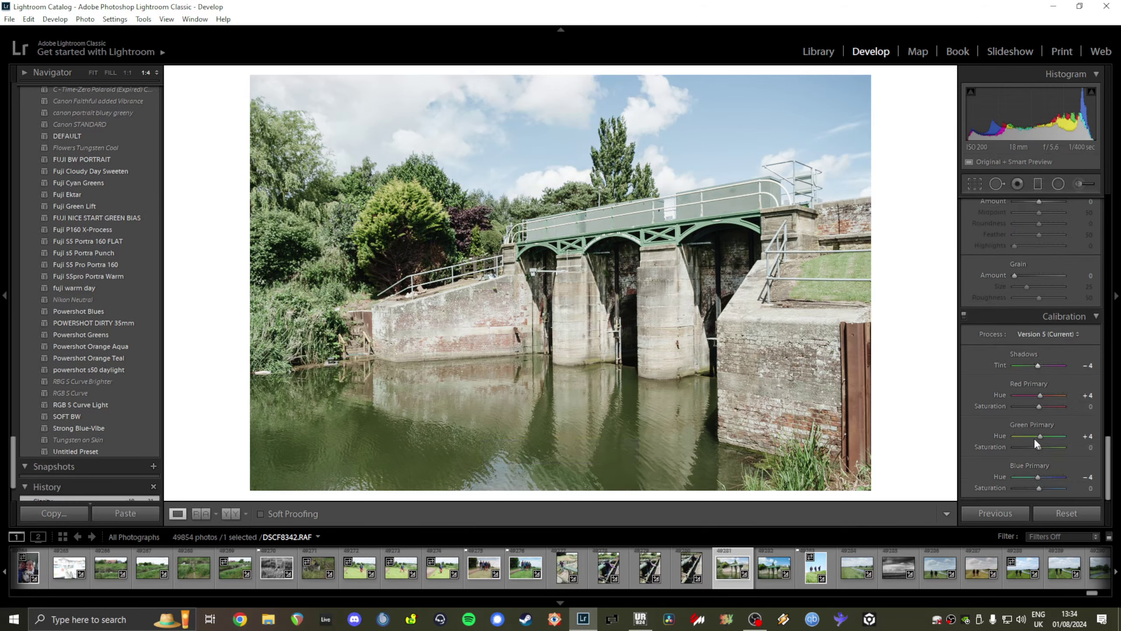
double_click(1039, 435)
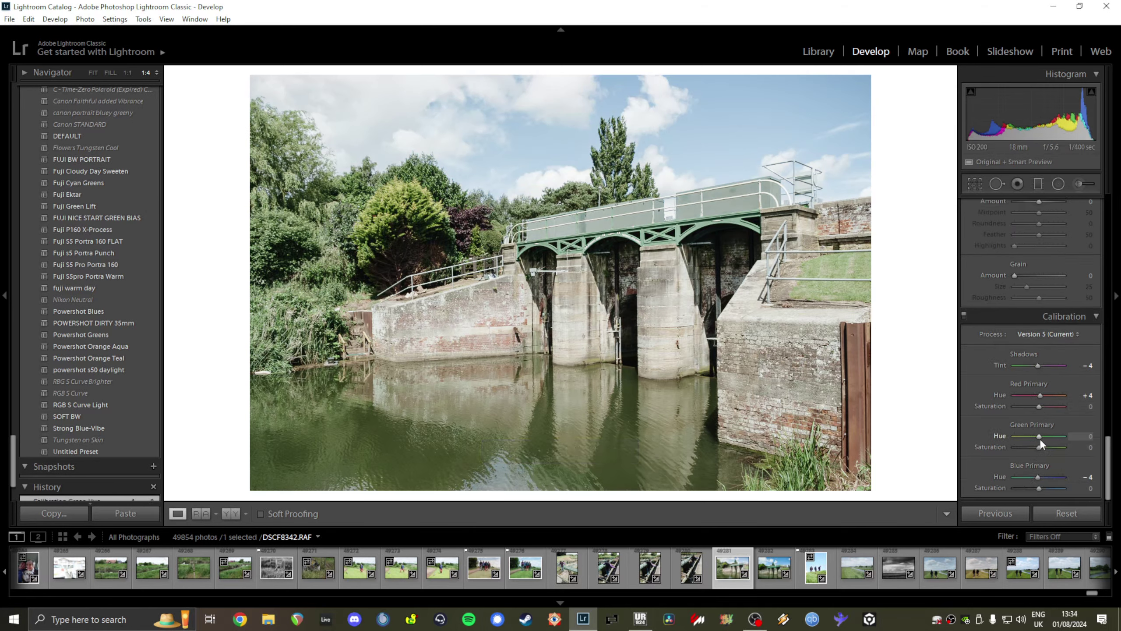
double_click(1040, 474)
double_click(1040, 396)
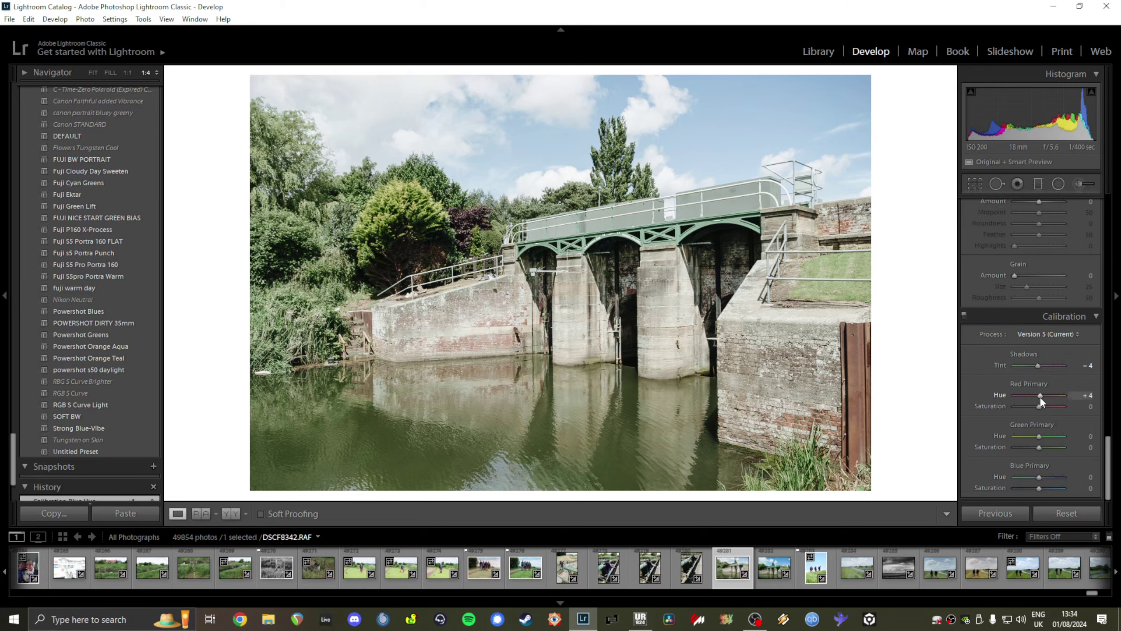
double_click(1038, 365)
key(ctrl+z)
key(ctrl+z)
key(ctrl+z)
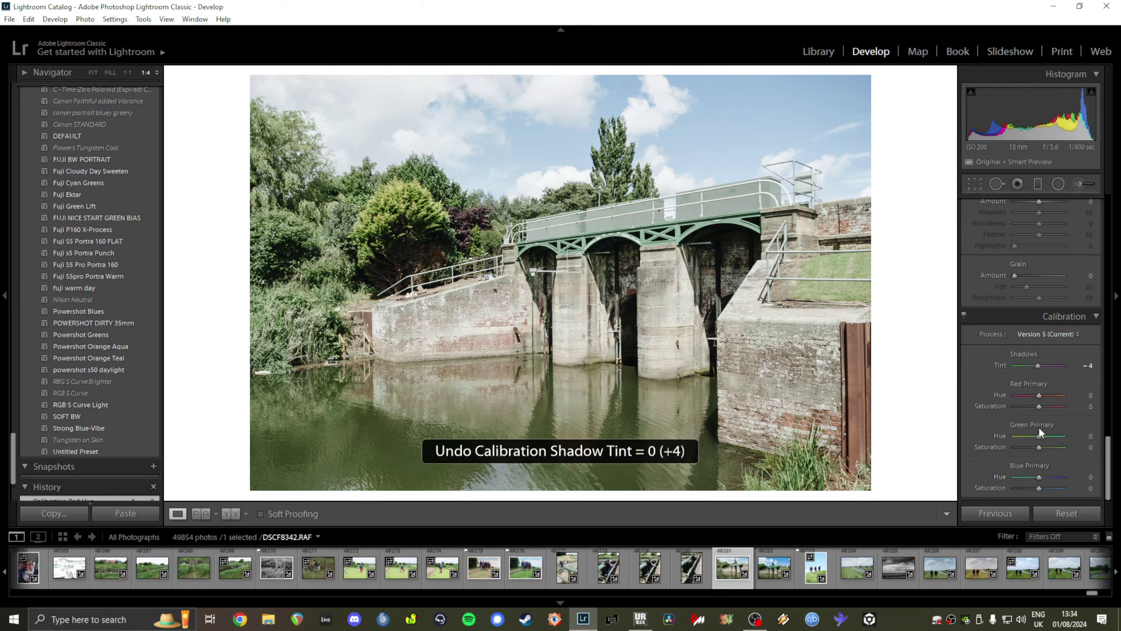
key(ctrl+z)
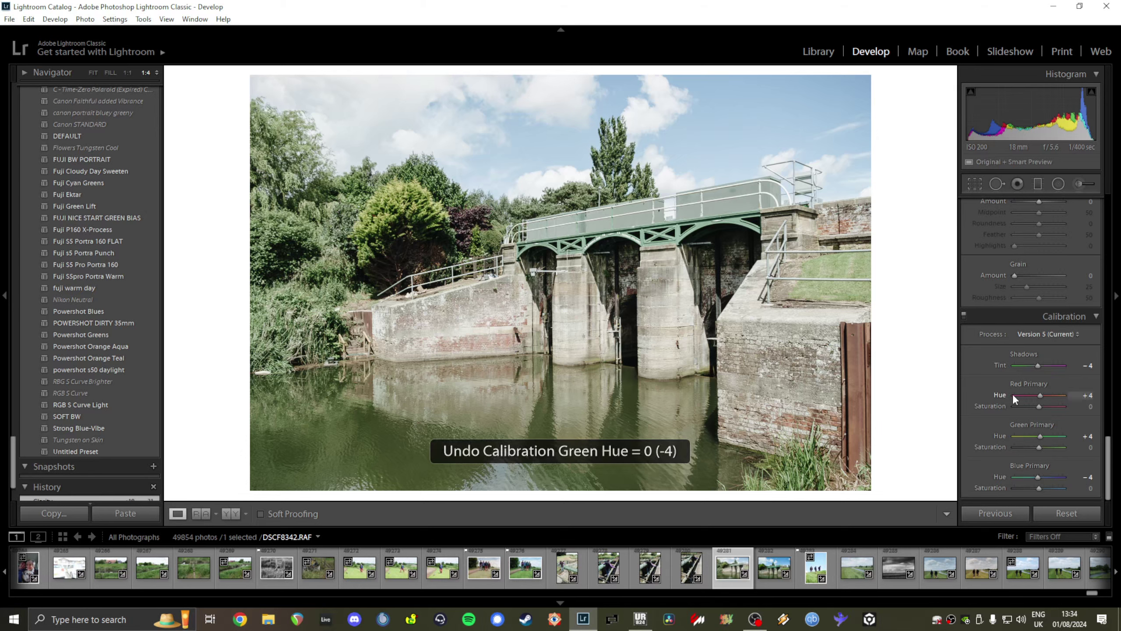
Step: Browse the HSL hue, saturation and luminance views and nudge the Green saturation slider
scroll(1010, 394, up, 5)
scroll(1007, 397, up, 5)
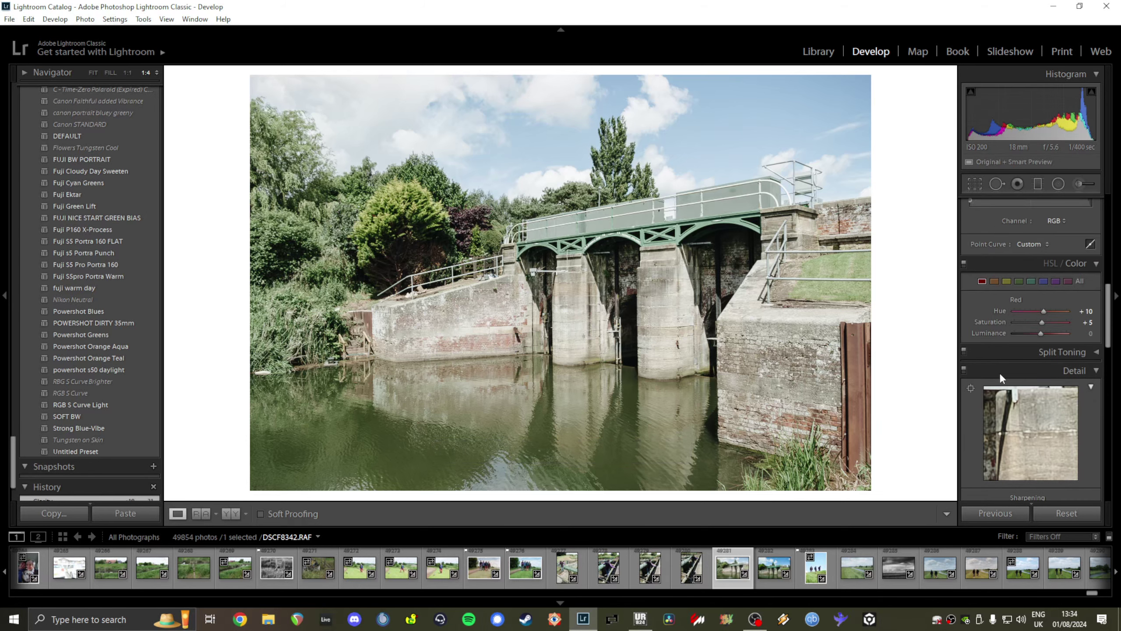
click(1002, 281)
click(1016, 281)
click(1050, 260)
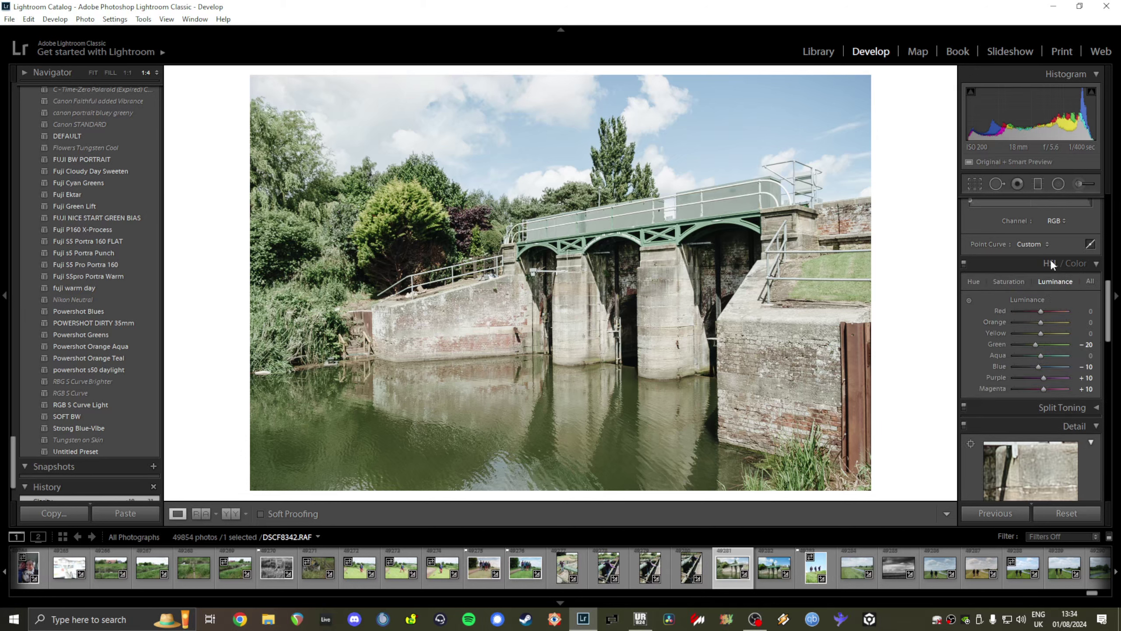
click(1005, 282)
click(973, 282)
click(1005, 279)
mouse_move(1033, 348)
mouse_down()
mouse_move(1055, 352)
mouse_move(1014, 350)
mouse_move(1053, 352)
mouse_move(1029, 358)
mouse_up()
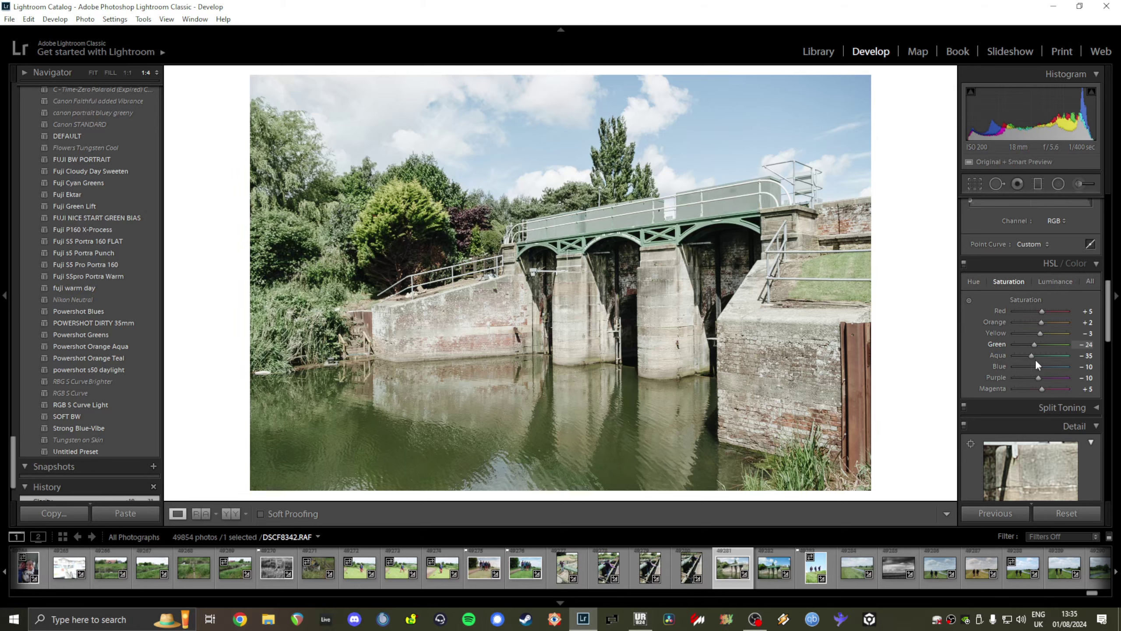
scroll(993, 340, up, 10)
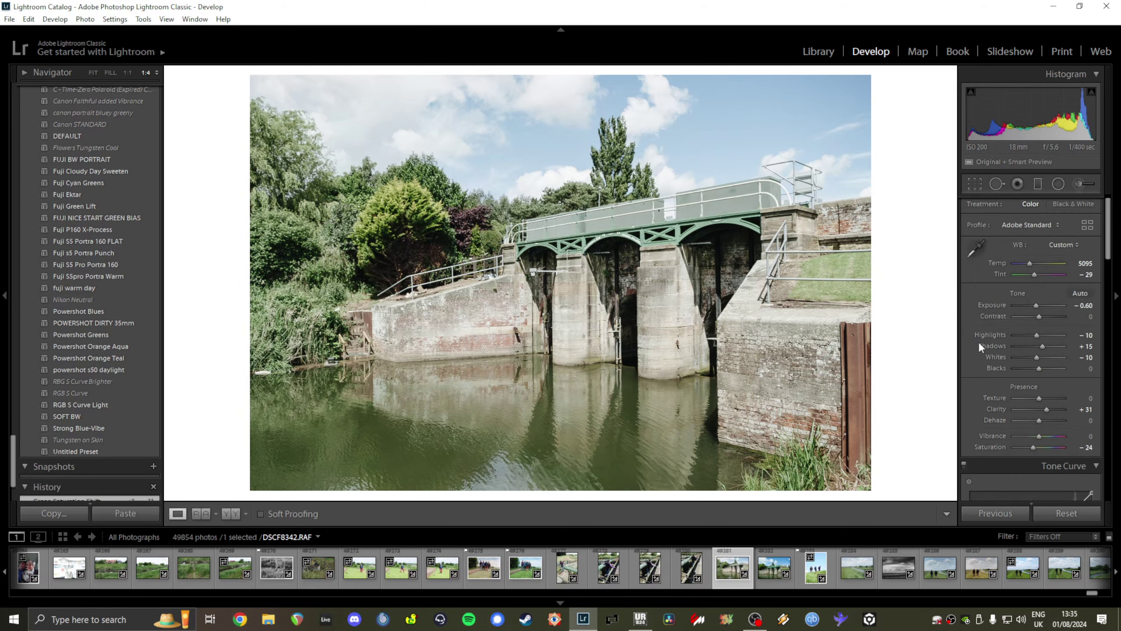
click(1063, 514)
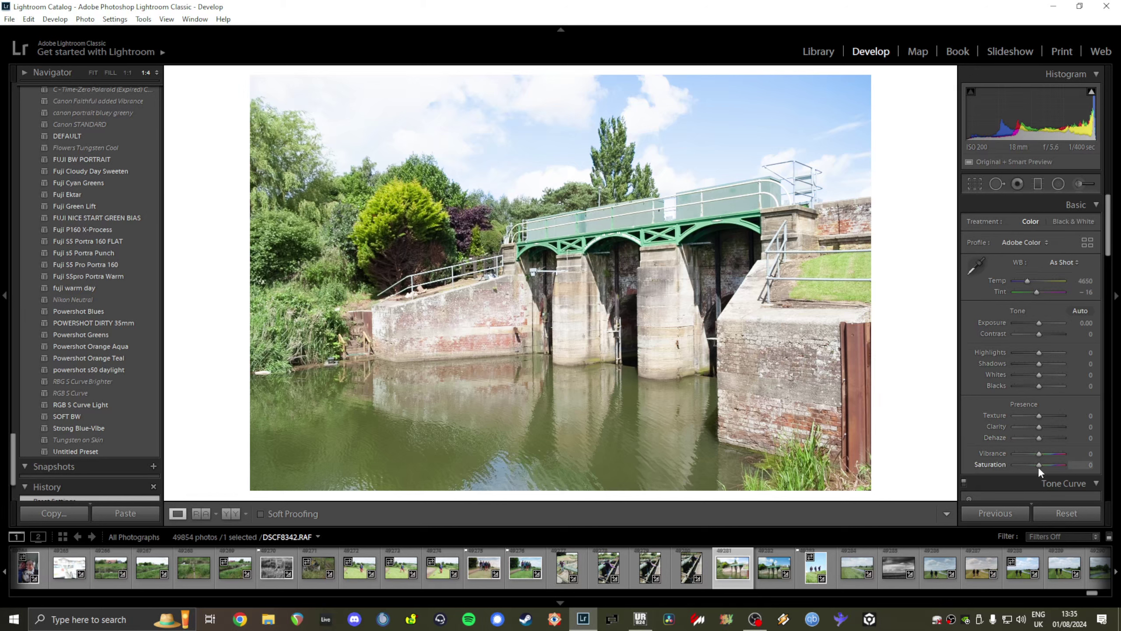
drag(1038, 466, 1027, 468)
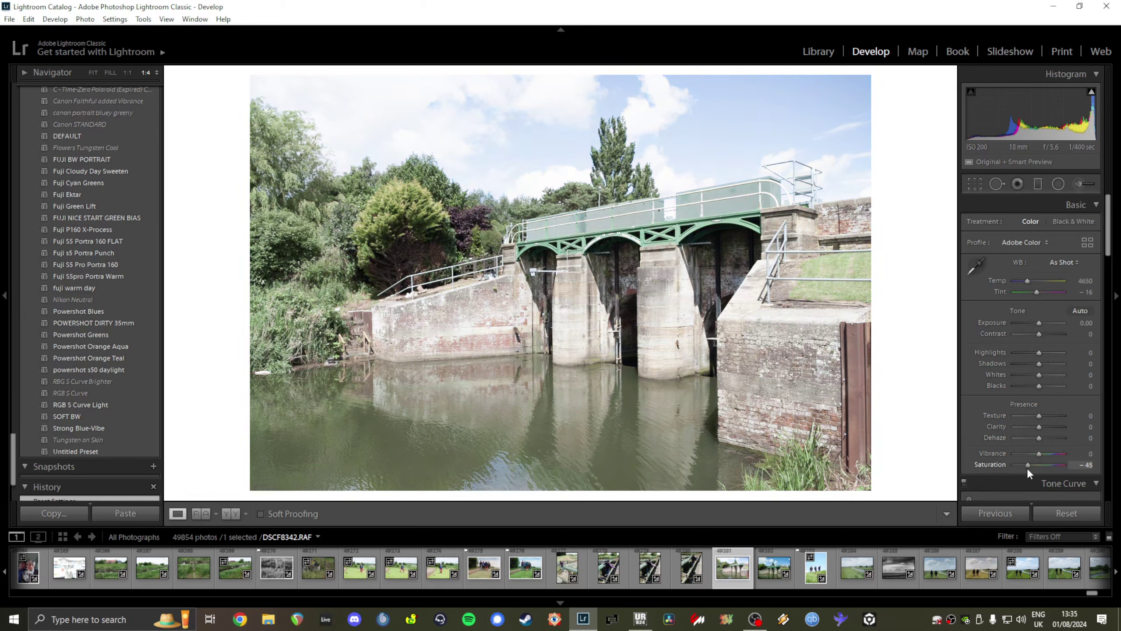
key(ctrl+z)
scroll(1003, 380, down, 10)
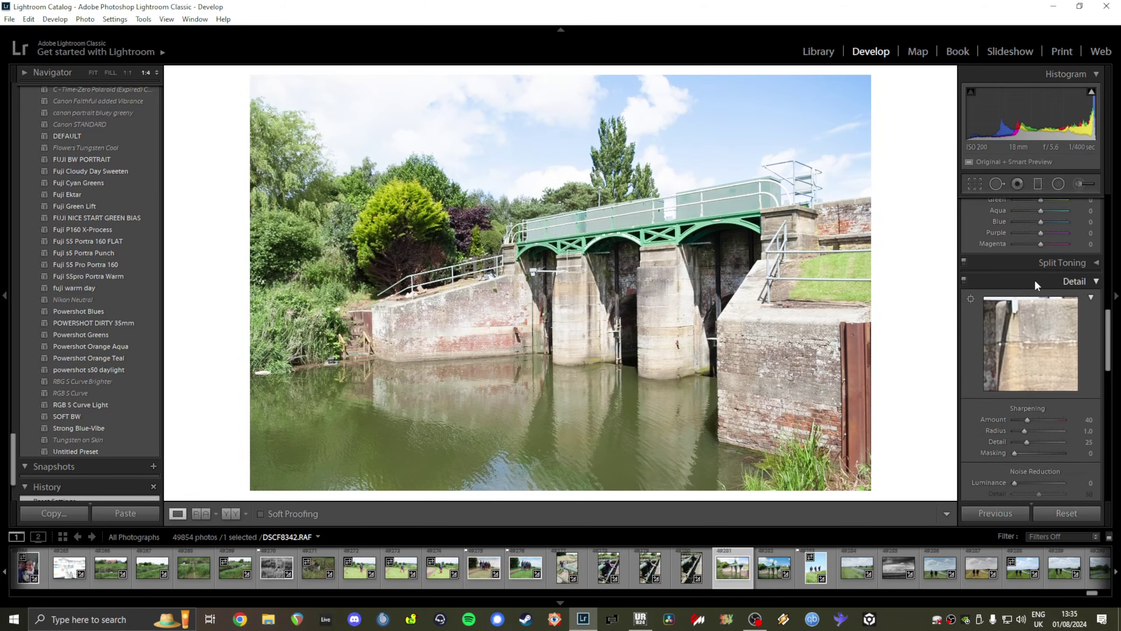
scroll(1033, 287, up, 2)
scroll(983, 299, up, 2)
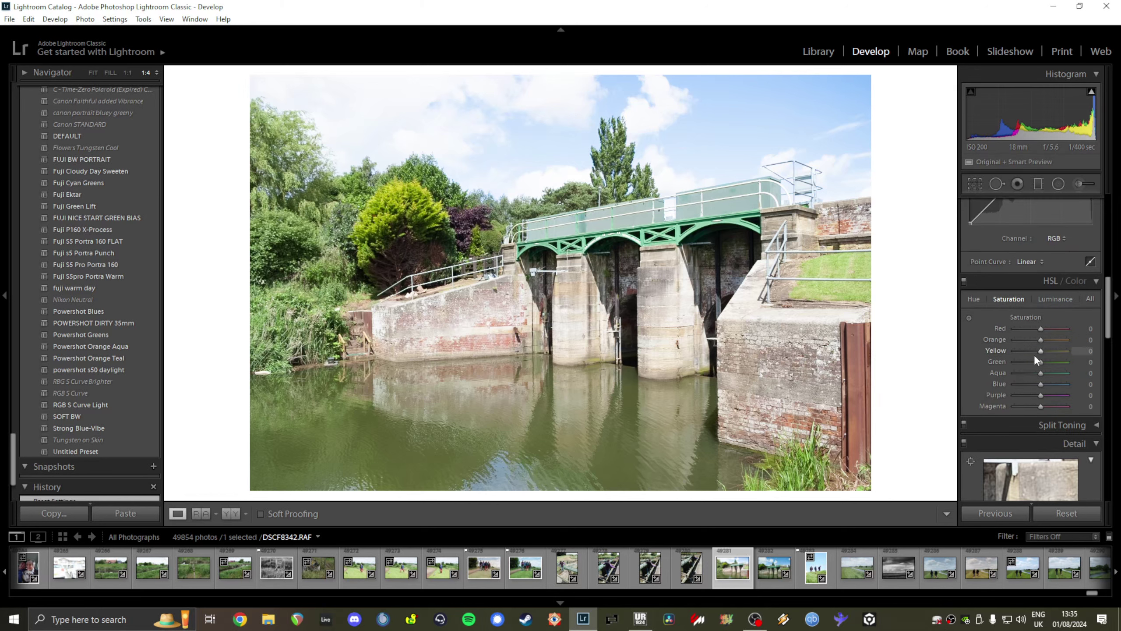
drag(1040, 361, 1032, 362)
click(1041, 299)
drag(1041, 361, 1044, 386)
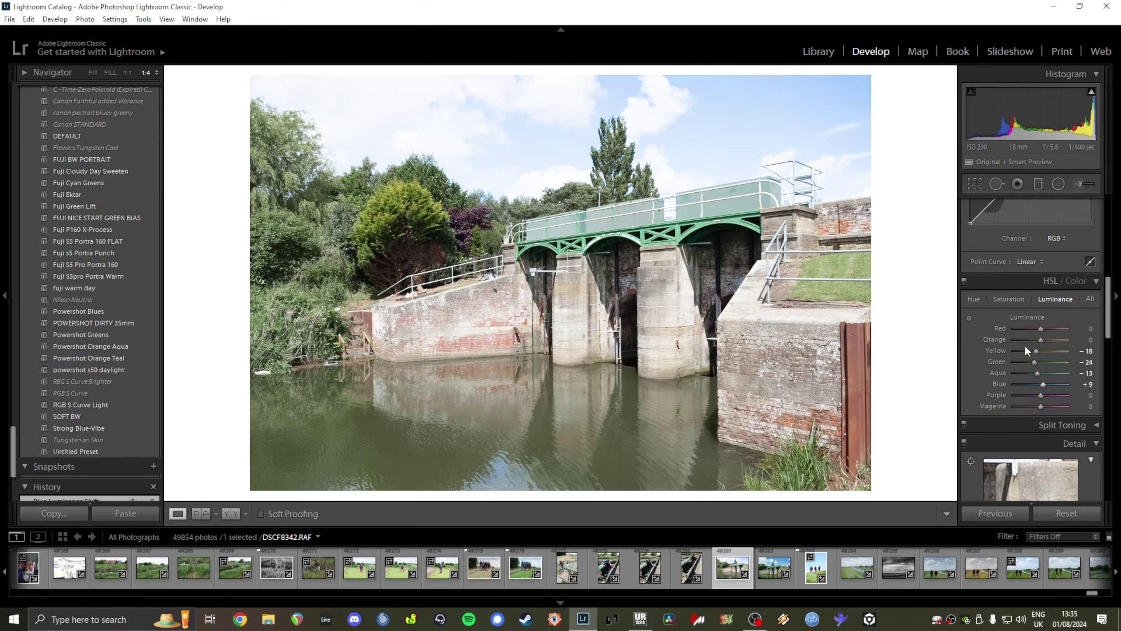
click(1008, 298)
click(973, 300)
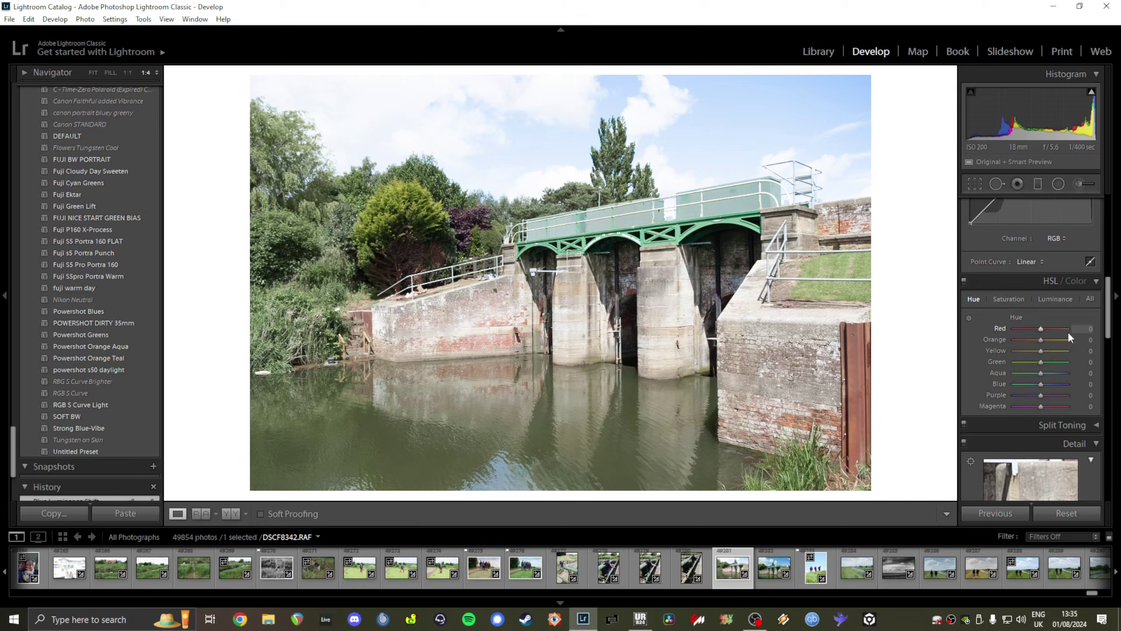
click(965, 280)
click(965, 279)
click(964, 279)
click(965, 279)
scroll(1015, 456, up, 5)
click(1062, 519)
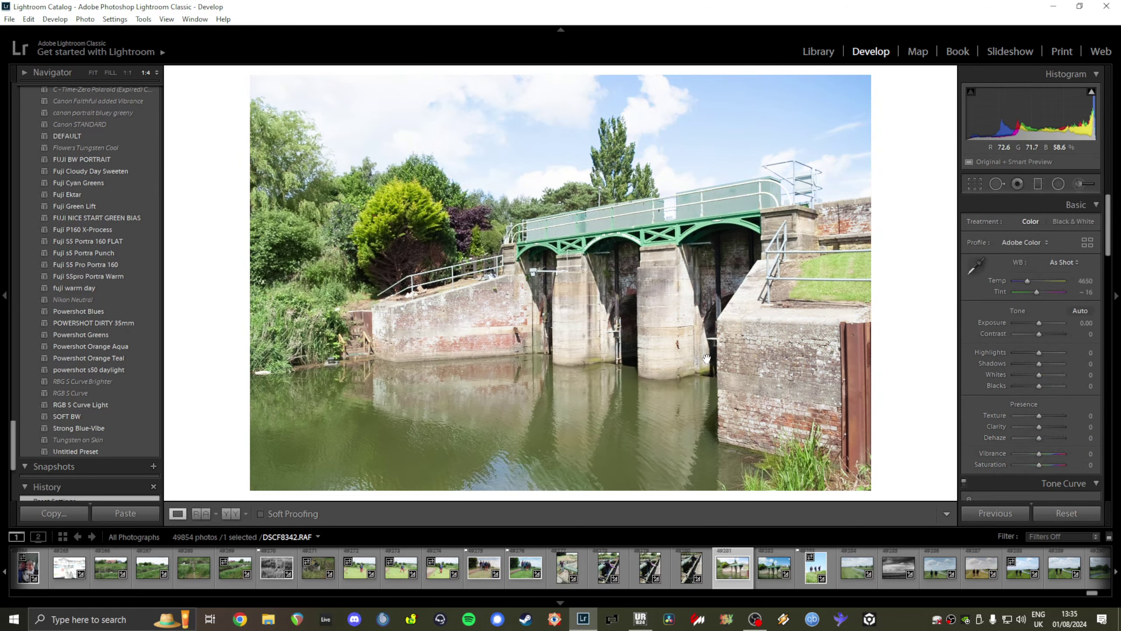
key(ctrl+z)
key(ctrl+z)
key(ctrl+z)
key(ctrl+z)
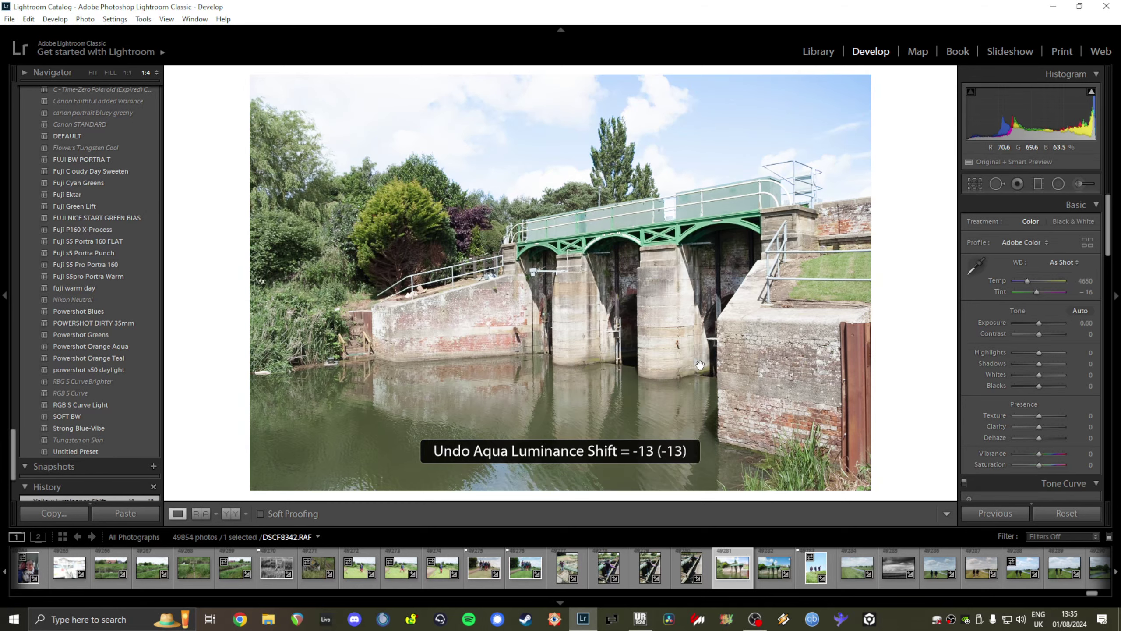
key(ctrl+z)
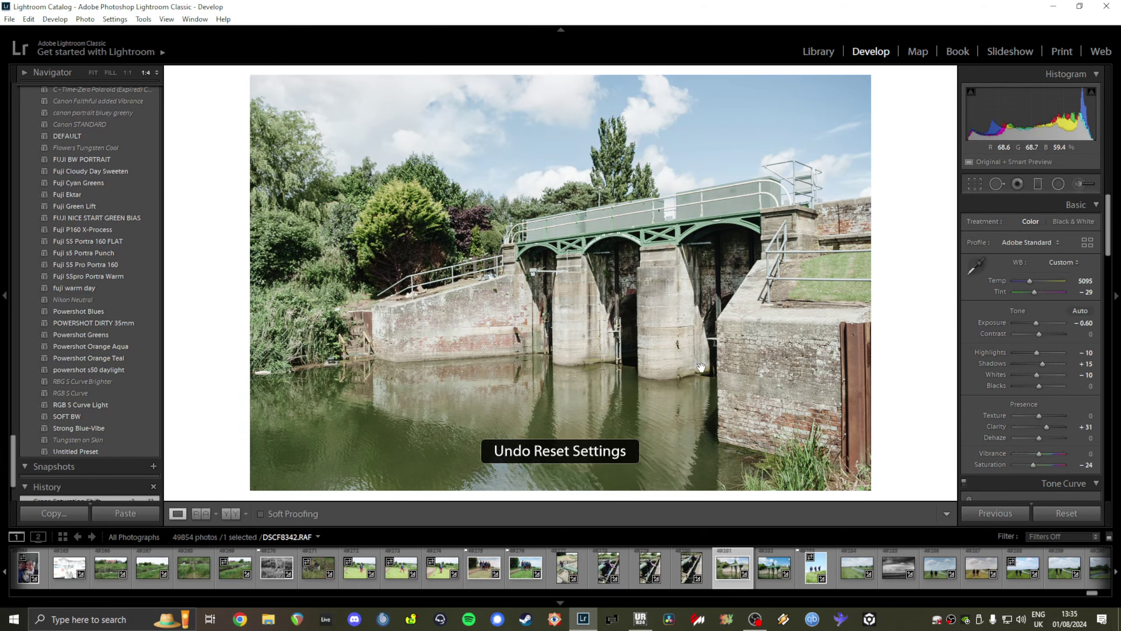
scroll(1004, 424, down, 15)
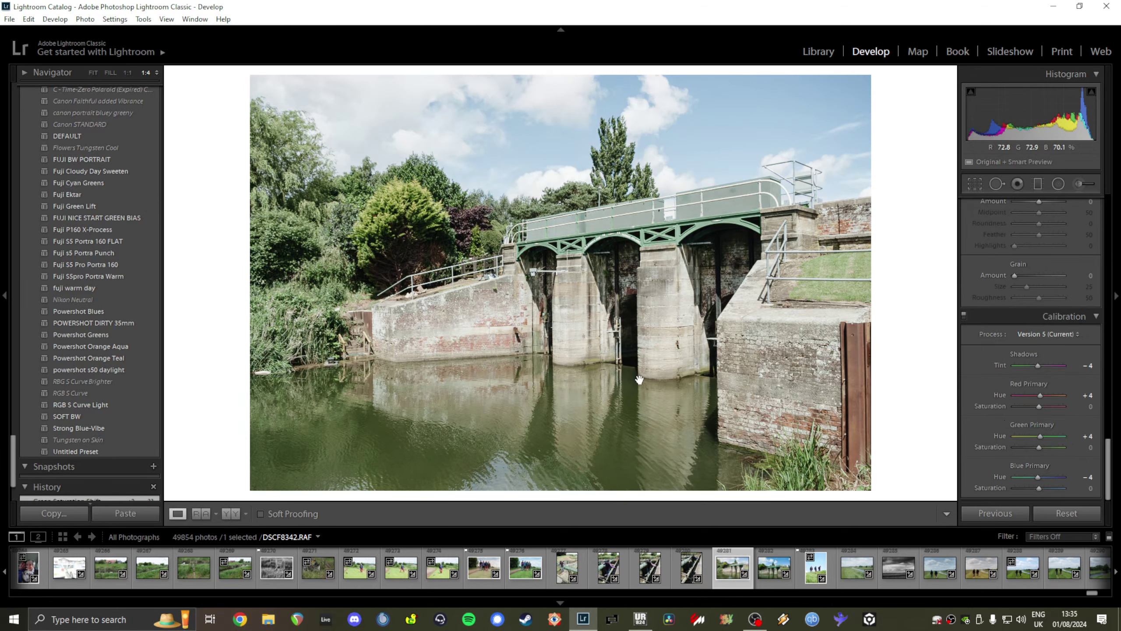
Step: Open DSCF8343, apply the previous photo's settings to it, then move on to DSCF8345
click(773, 567)
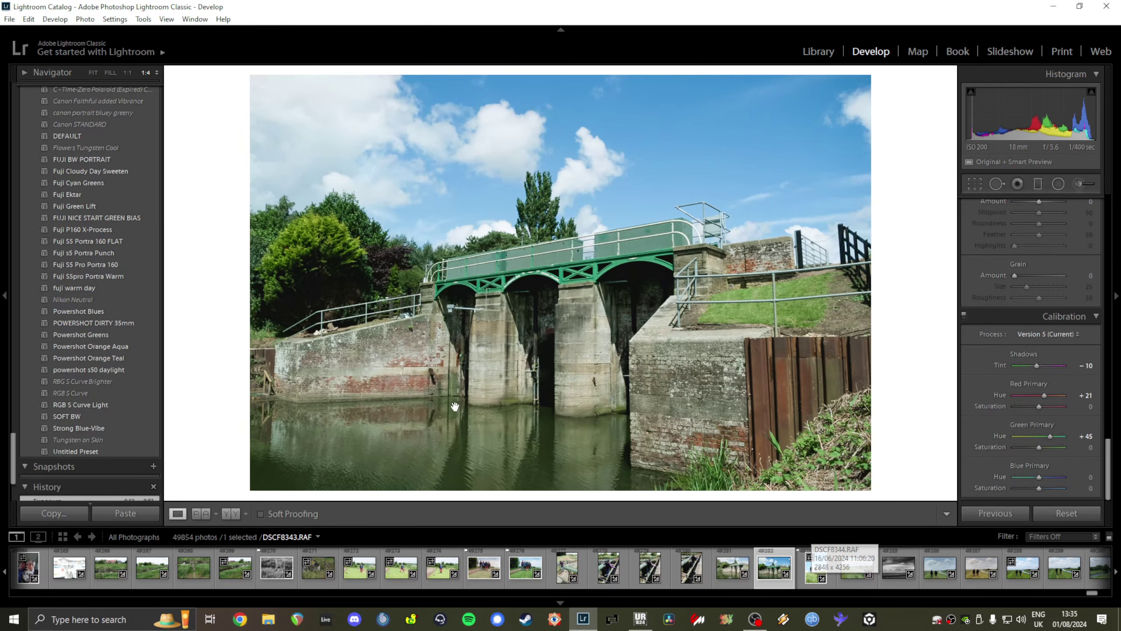
scroll(1056, 315, up, 15)
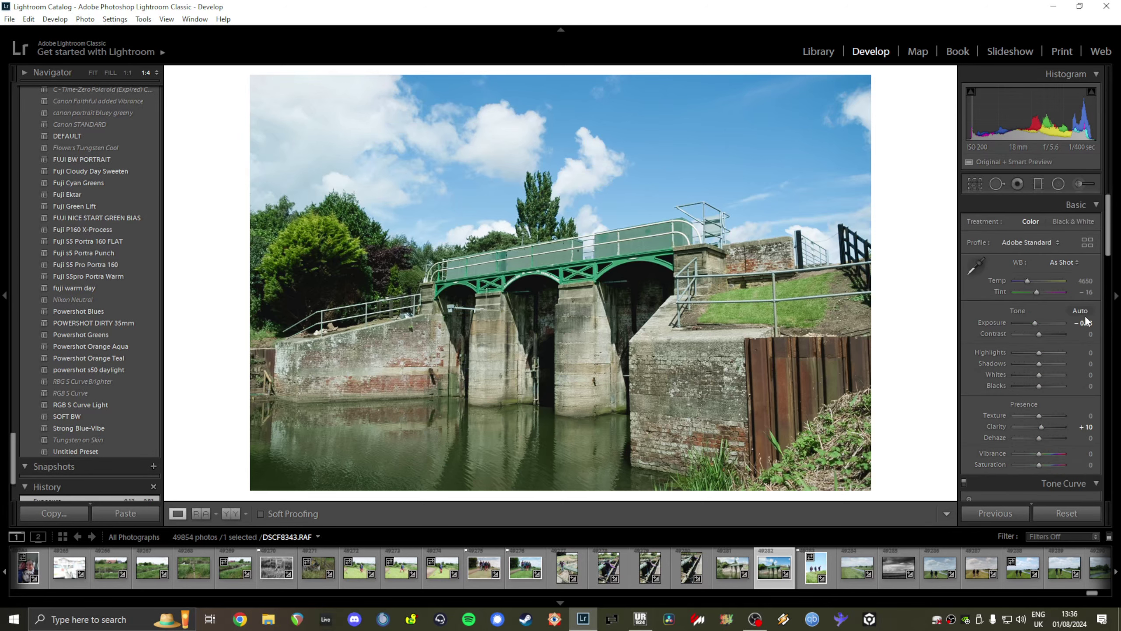
click(983, 513)
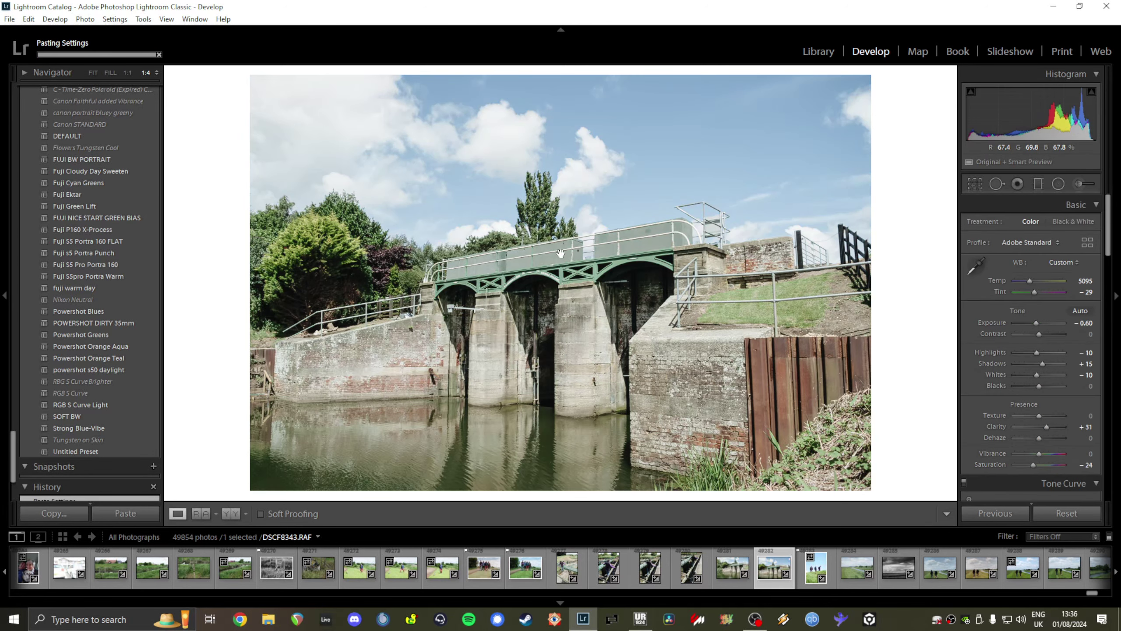
click(856, 573)
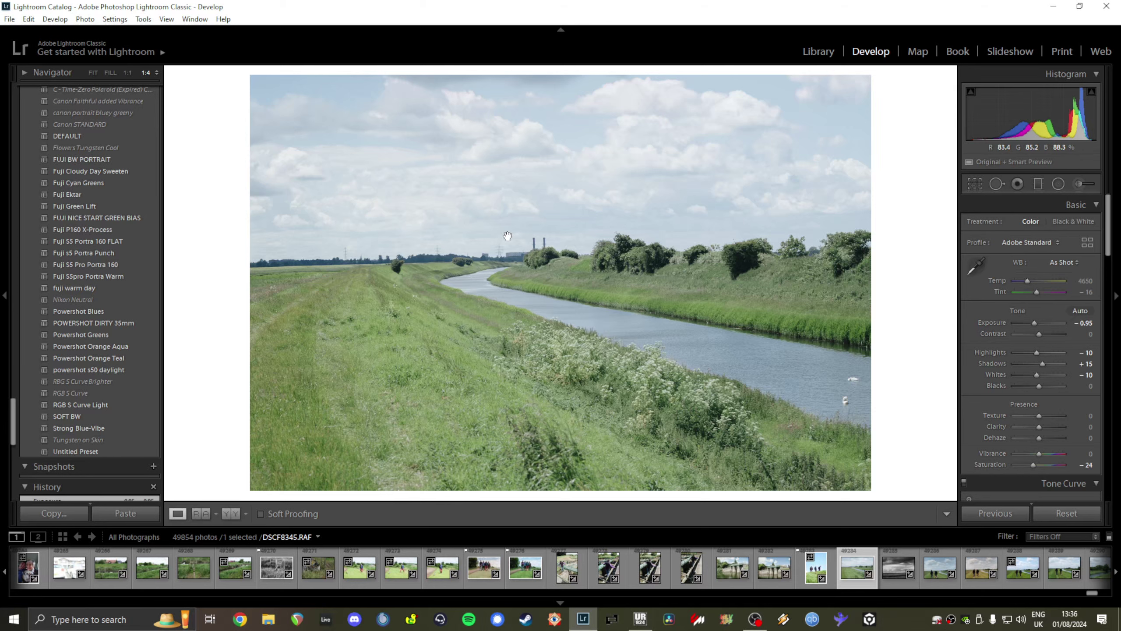
click(1097, 513)
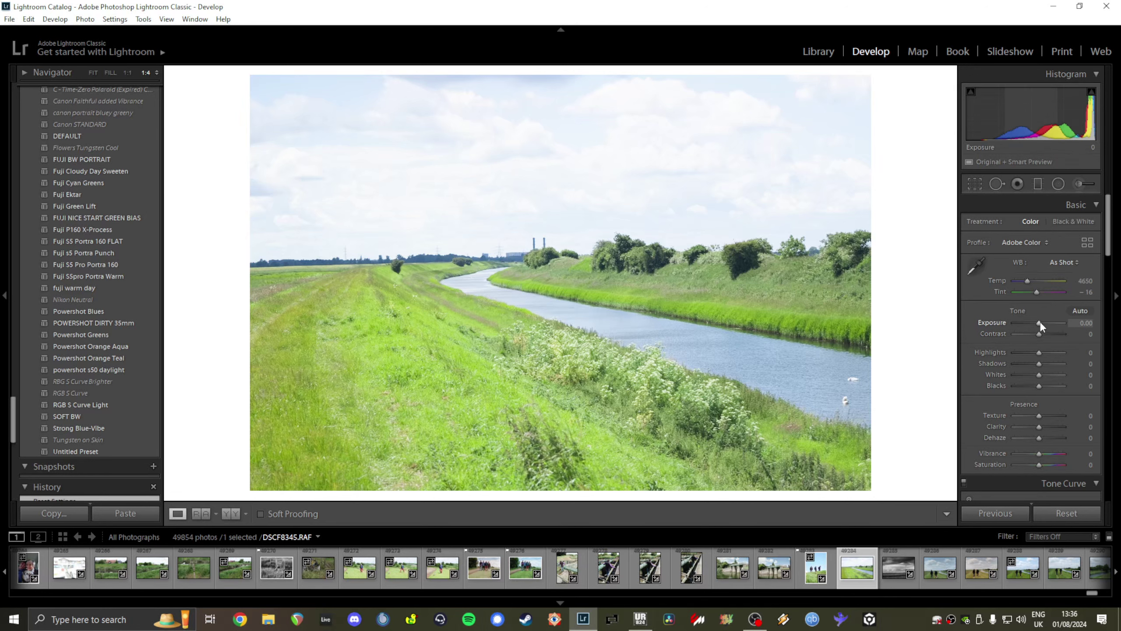
drag(1039, 322, 1033, 323)
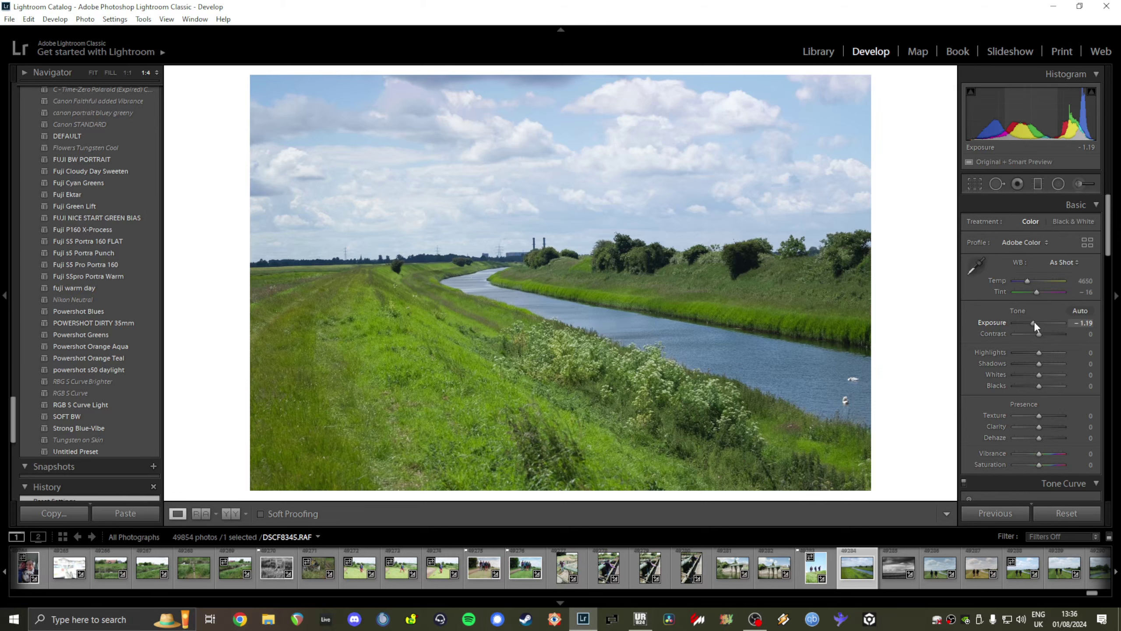
double_click(1034, 322)
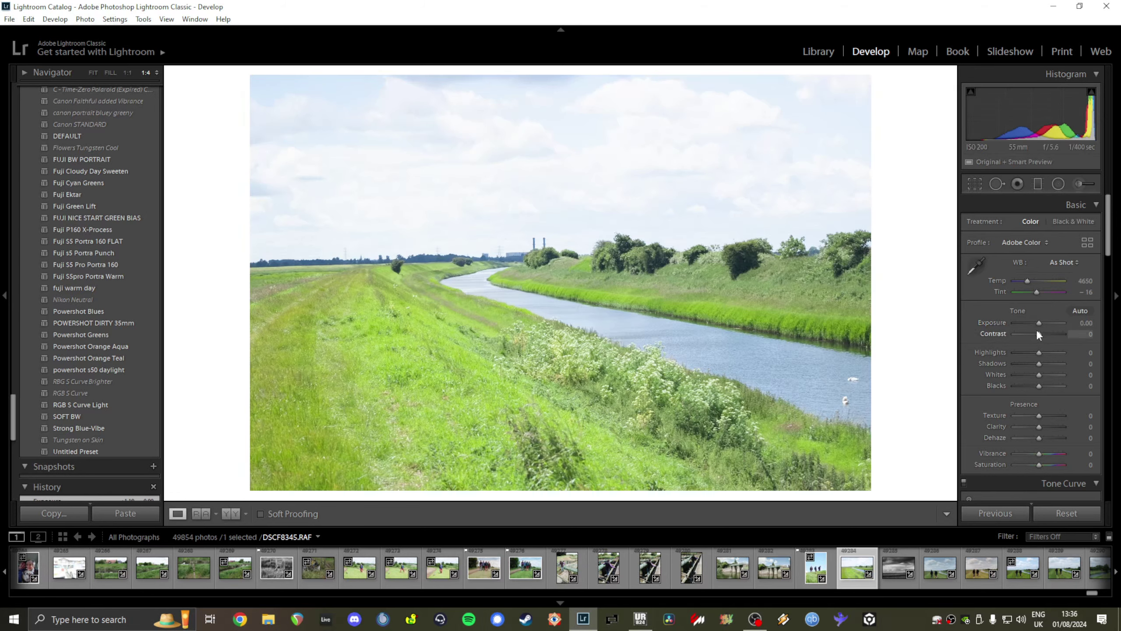
drag(1041, 322, 1036, 323)
double_click(1035, 323)
drag(1026, 280, 1037, 323)
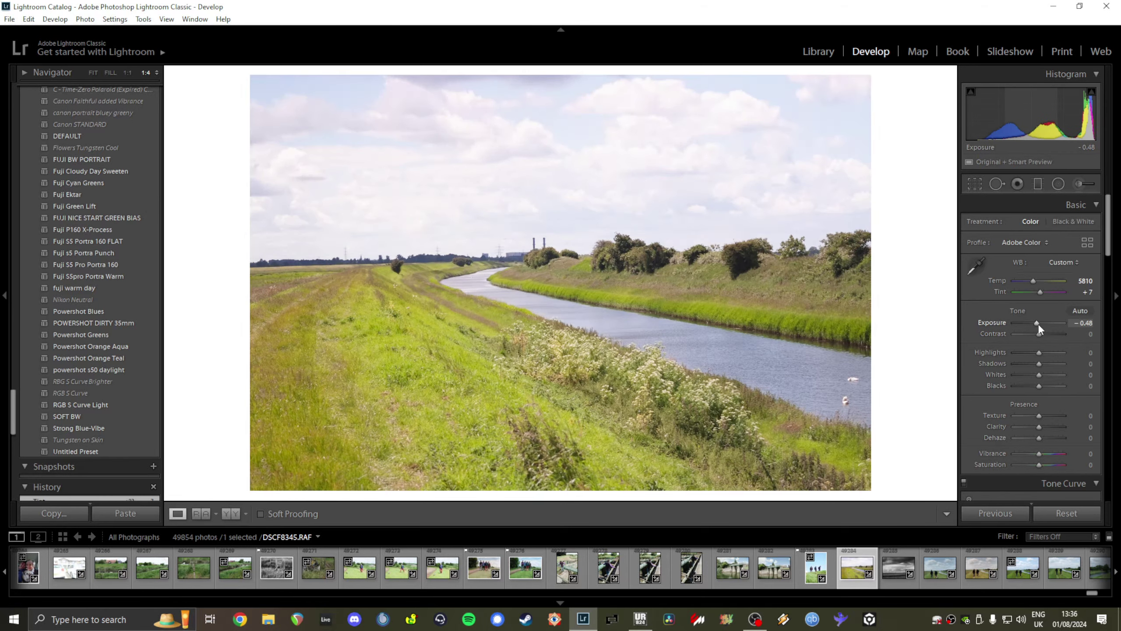
key(ctrl+z)
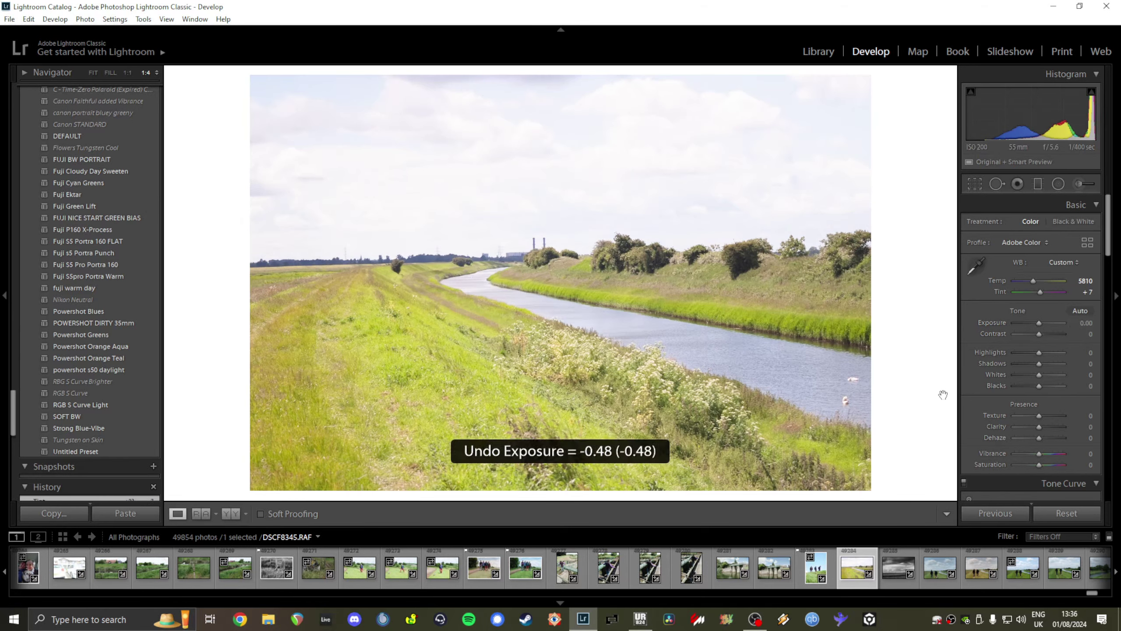
key(ctrl+z)
key(ctrl+z)
key(ctrl+z)
key(ctrl+z)
key(ctrl+z)
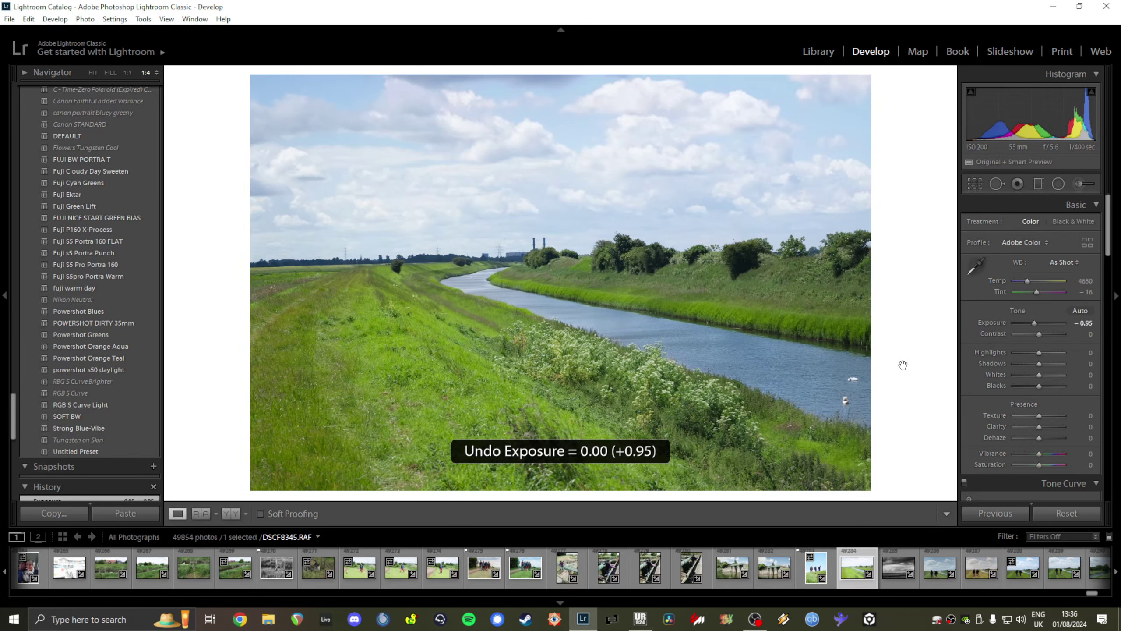
key(ctrl+z)
key(ctrl+z)
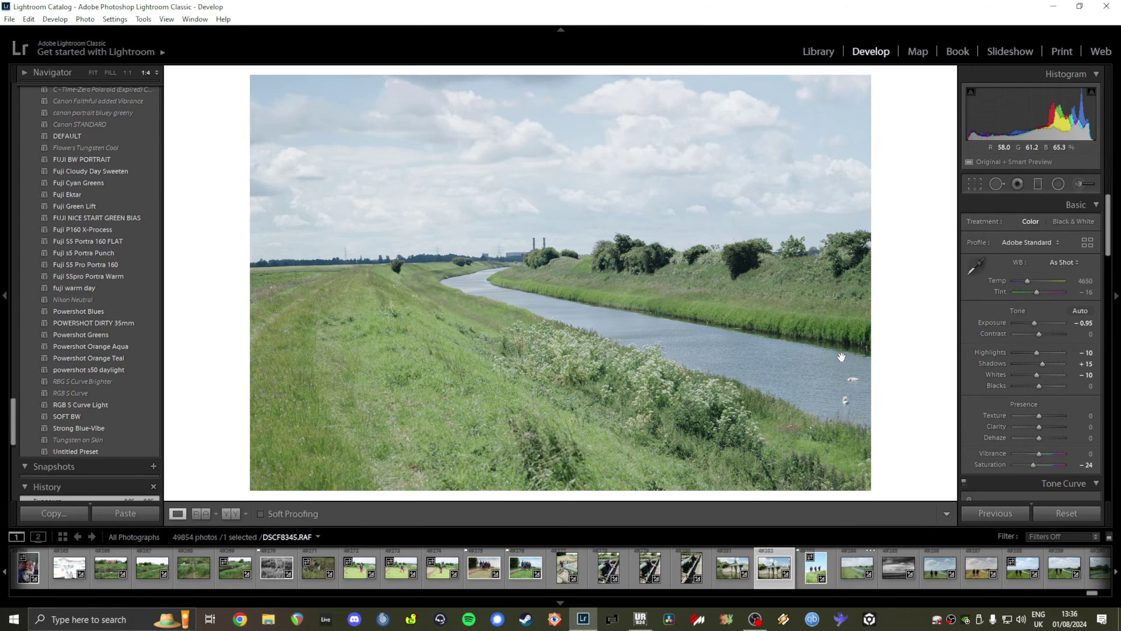
key(Left)
key(Left)
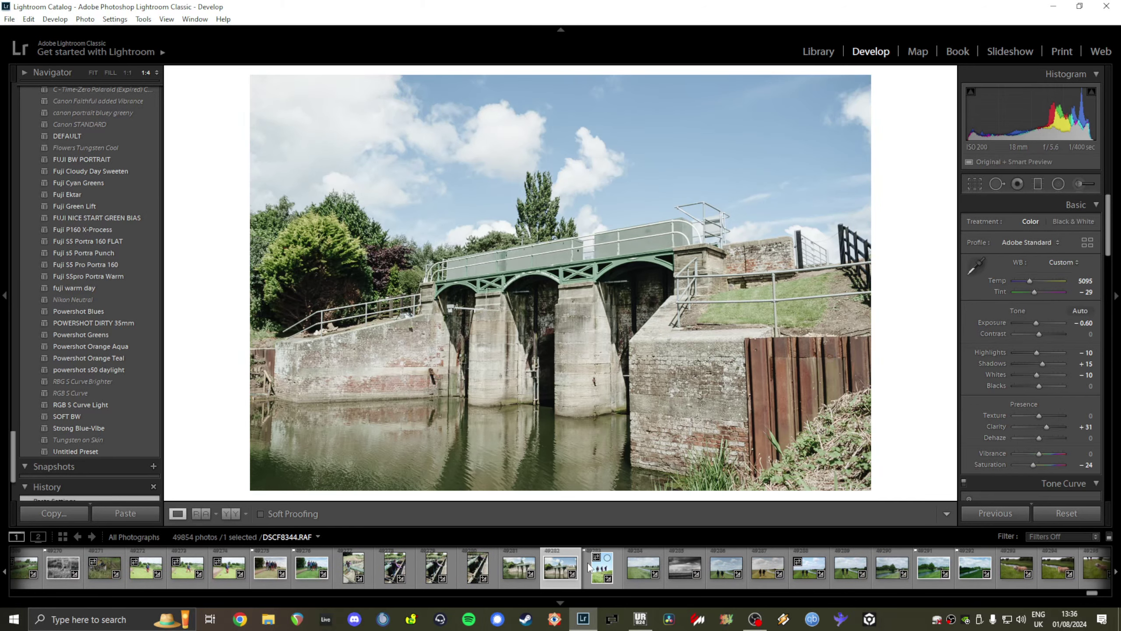
key(Right)
key(Right)
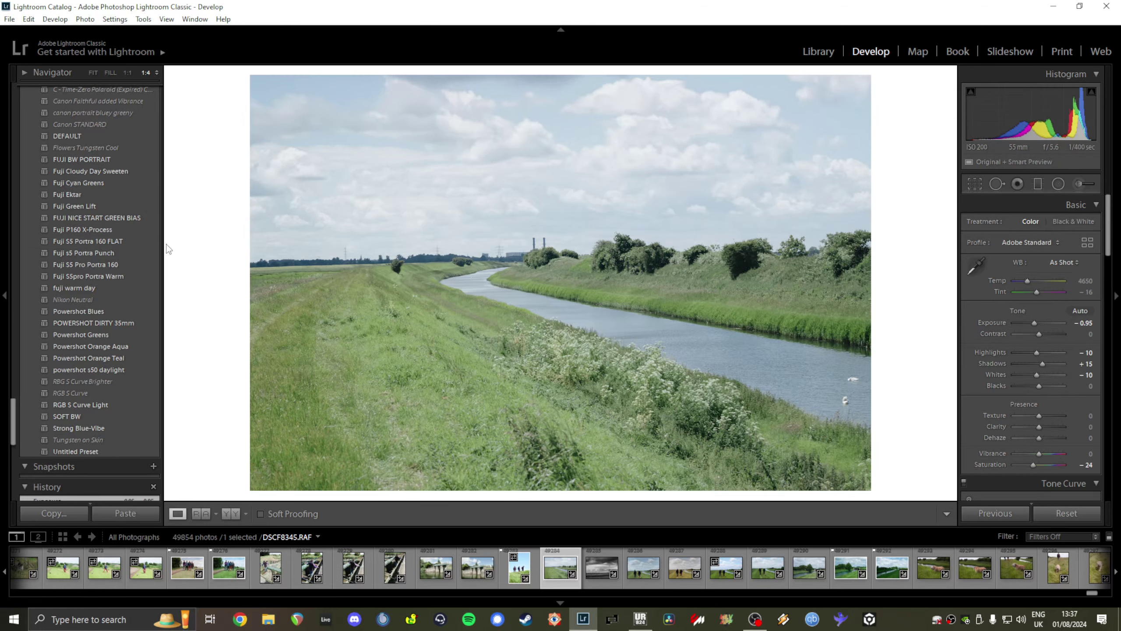
click(134, 243)
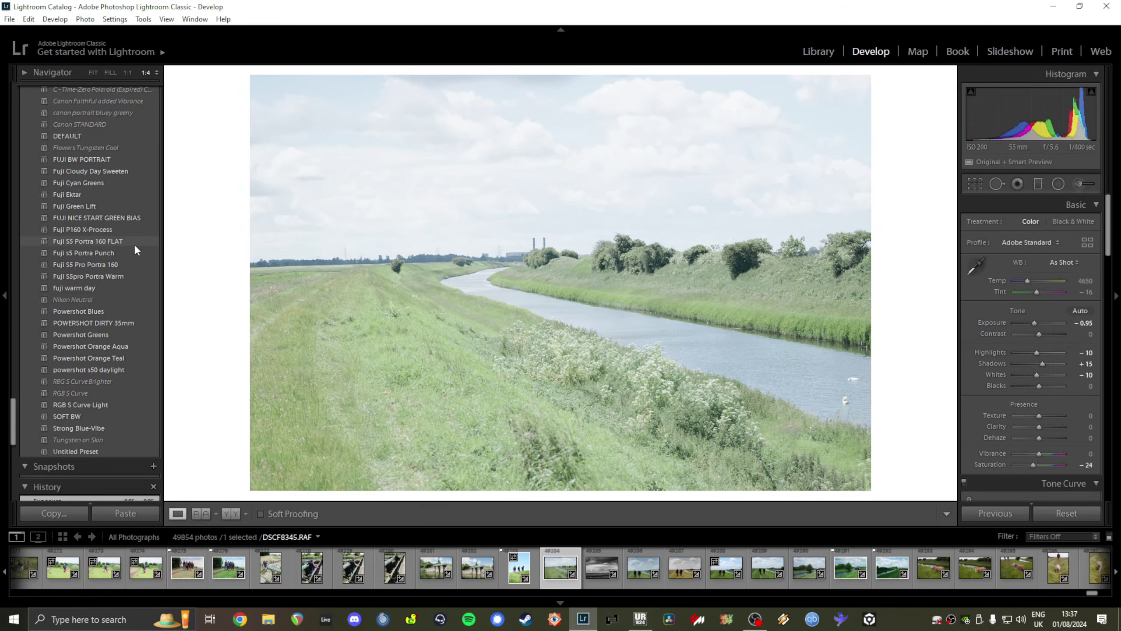
drag(1039, 321, 1035, 323)
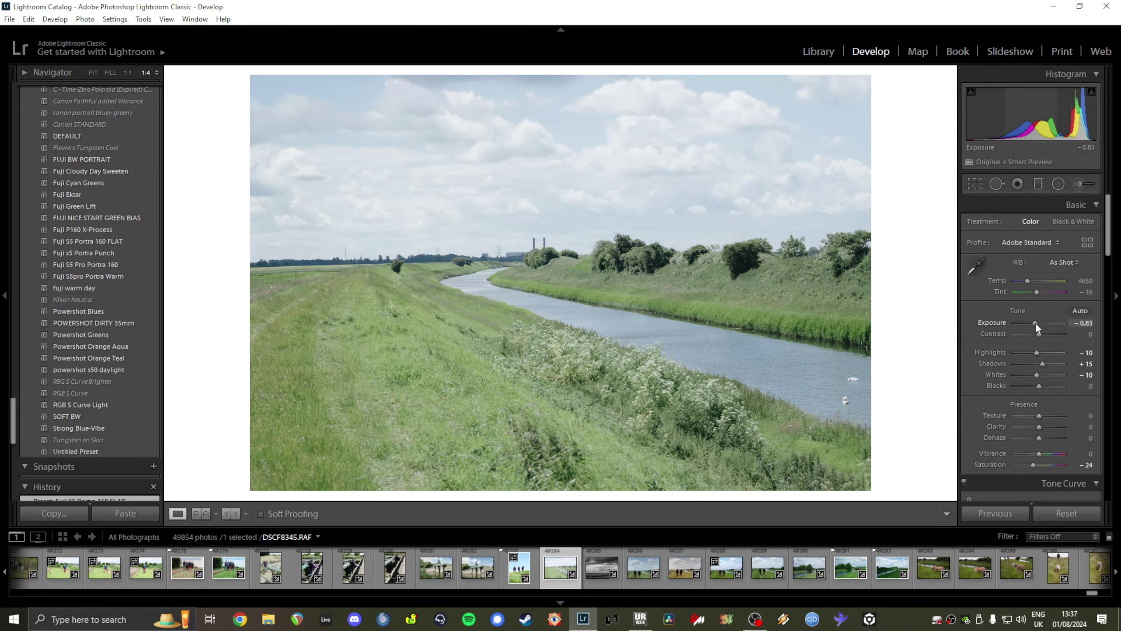
key(ctrl+z)
key(ctrl+z)
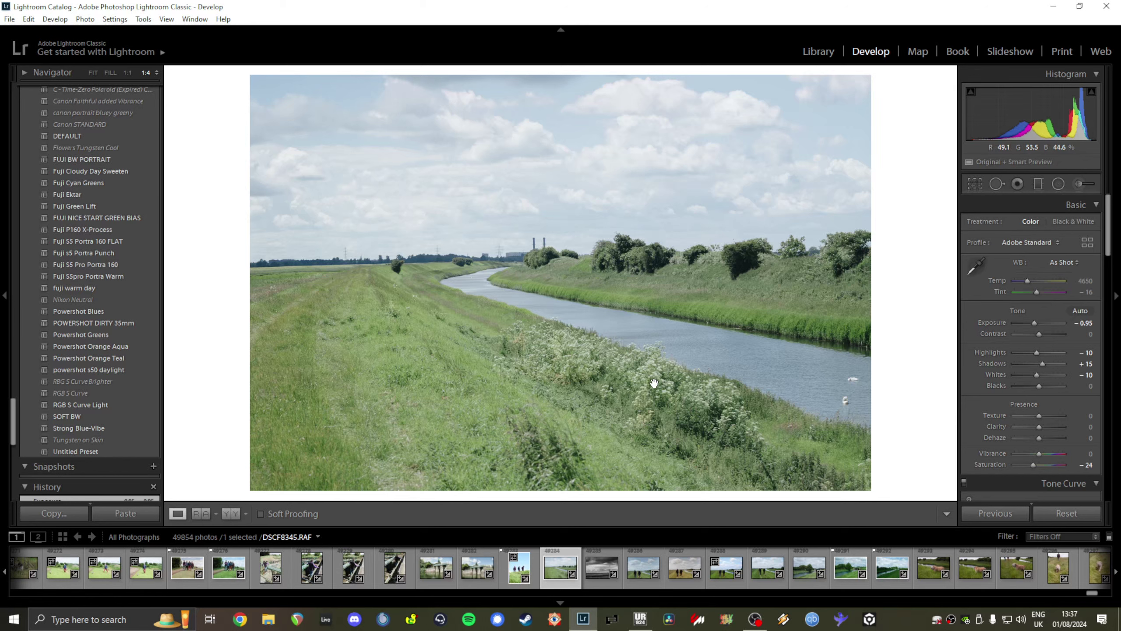
click(1080, 513)
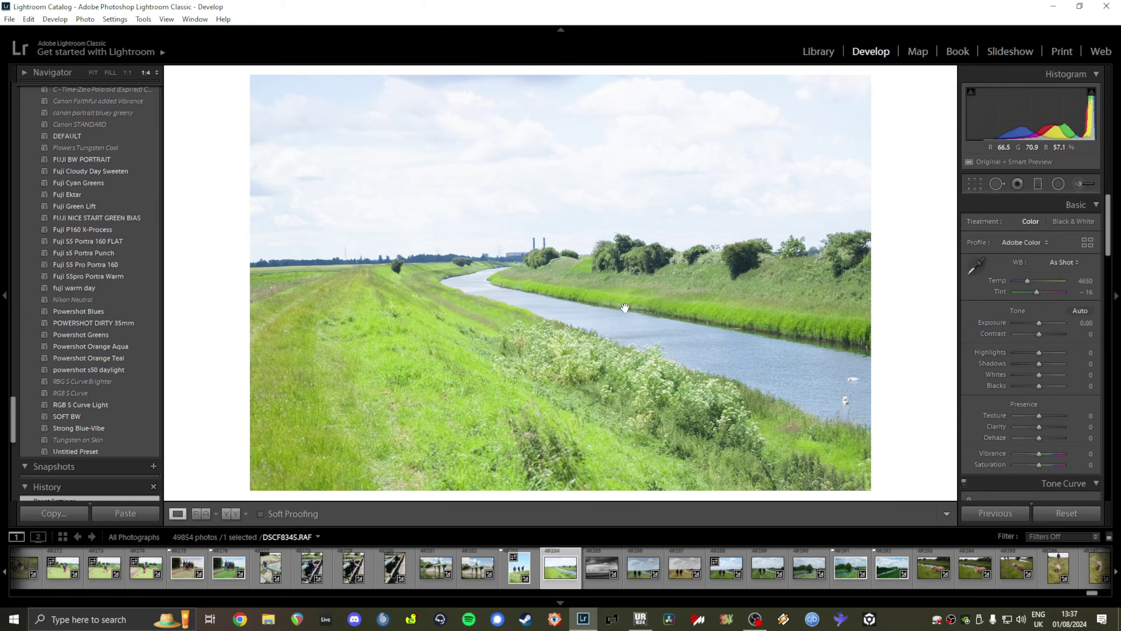
key(ctrl+z)
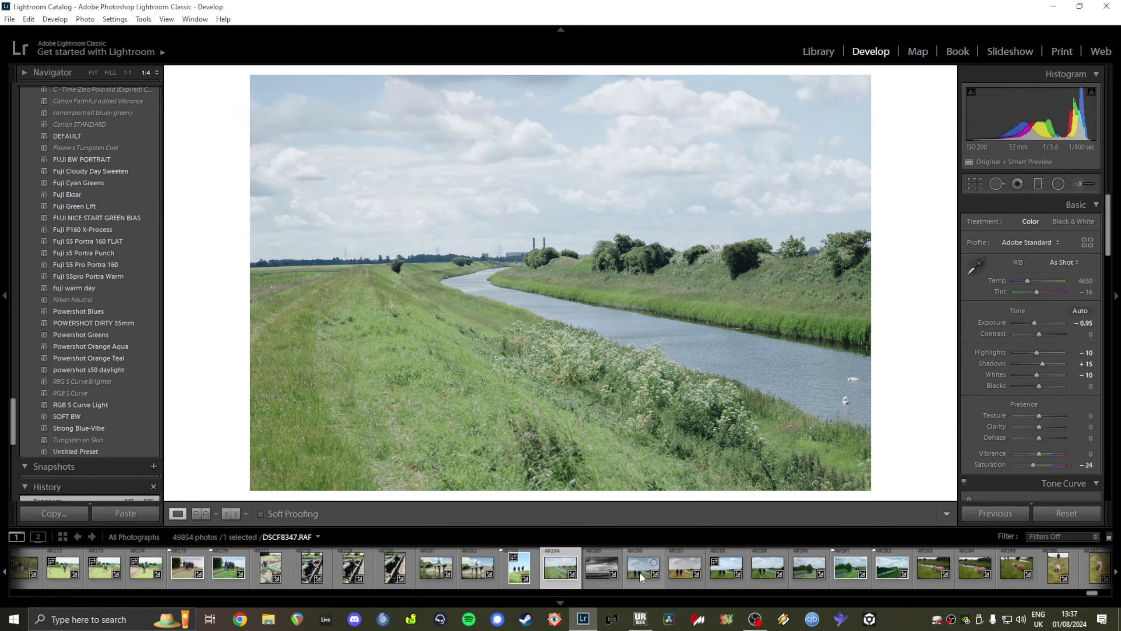
Step: Scroll the filmstrip ahead and open the riverbank portrait photo, fitted to the view
scroll(768, 574, down, 3)
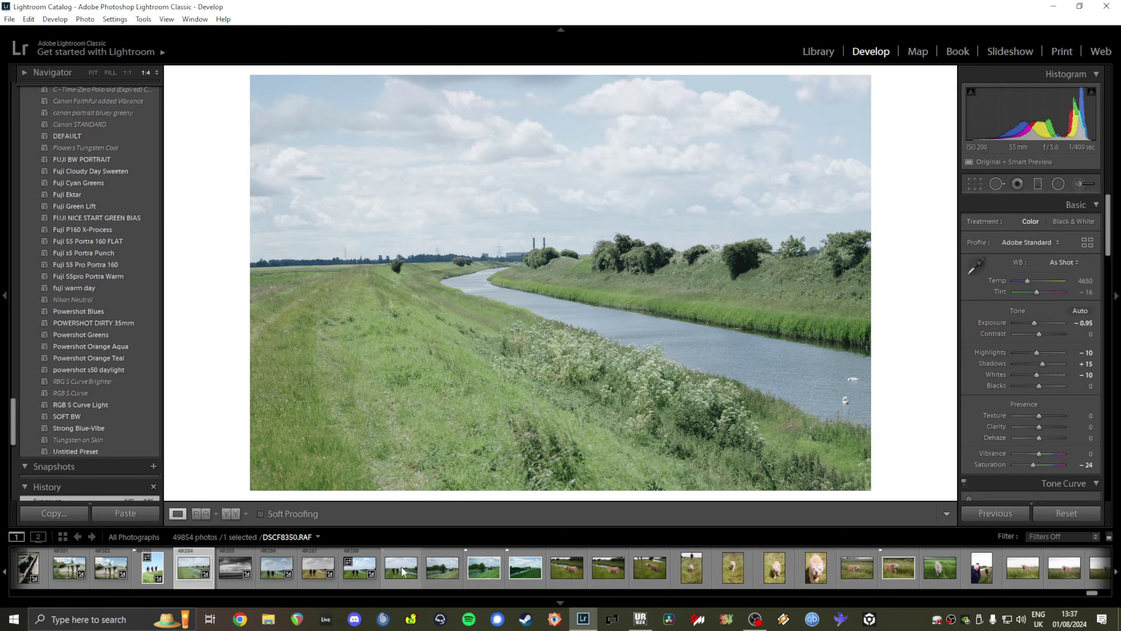
scroll(553, 576, down, 3)
scroll(553, 576, down, 3)
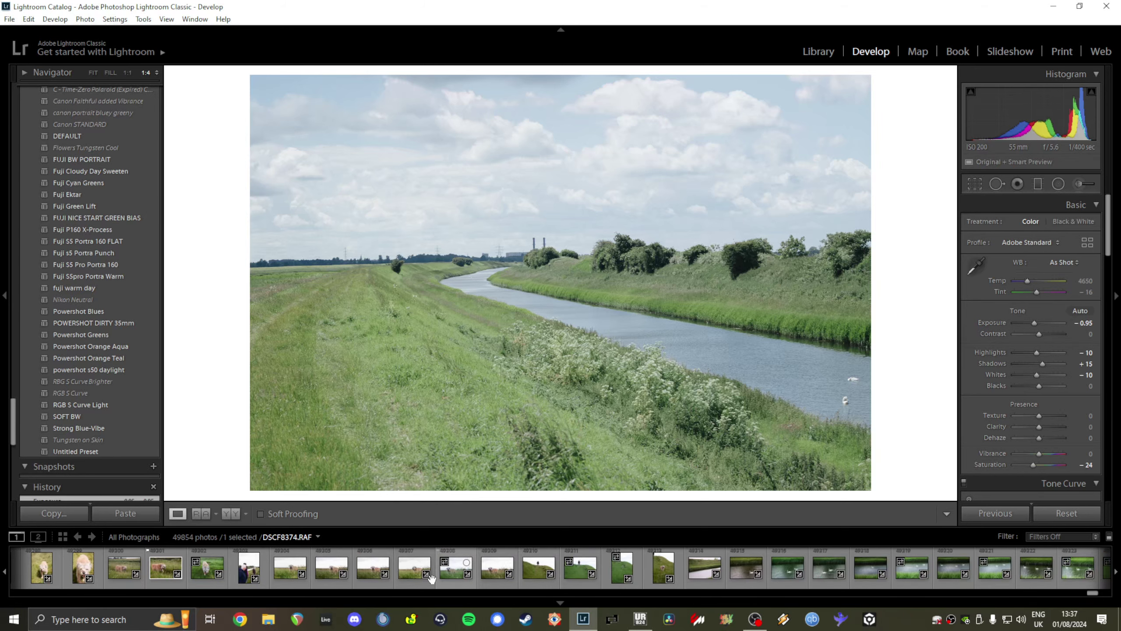
click(243, 573)
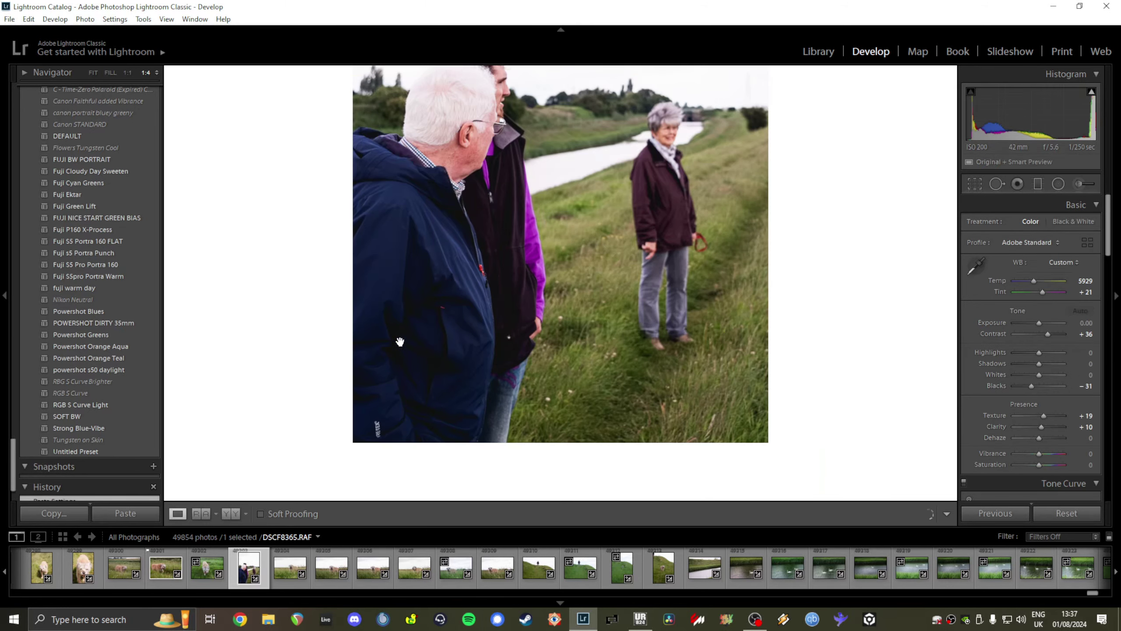
click(400, 341)
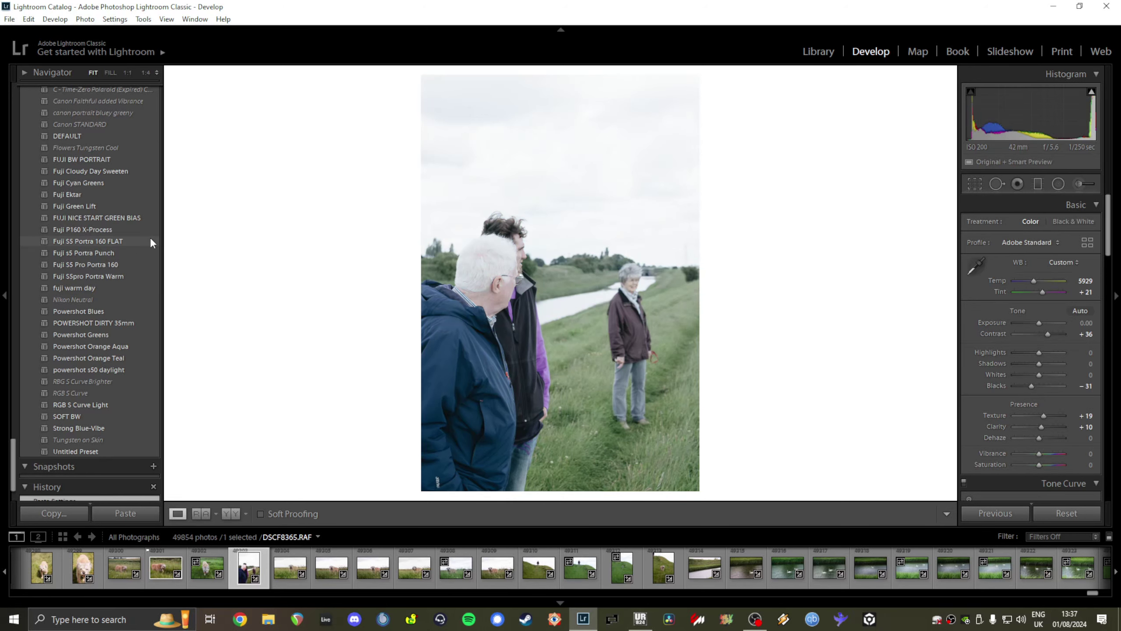
Step: Step through the dog-in-grass, dog-running-downhill and man-carrying-the-dog photos
click(491, 568)
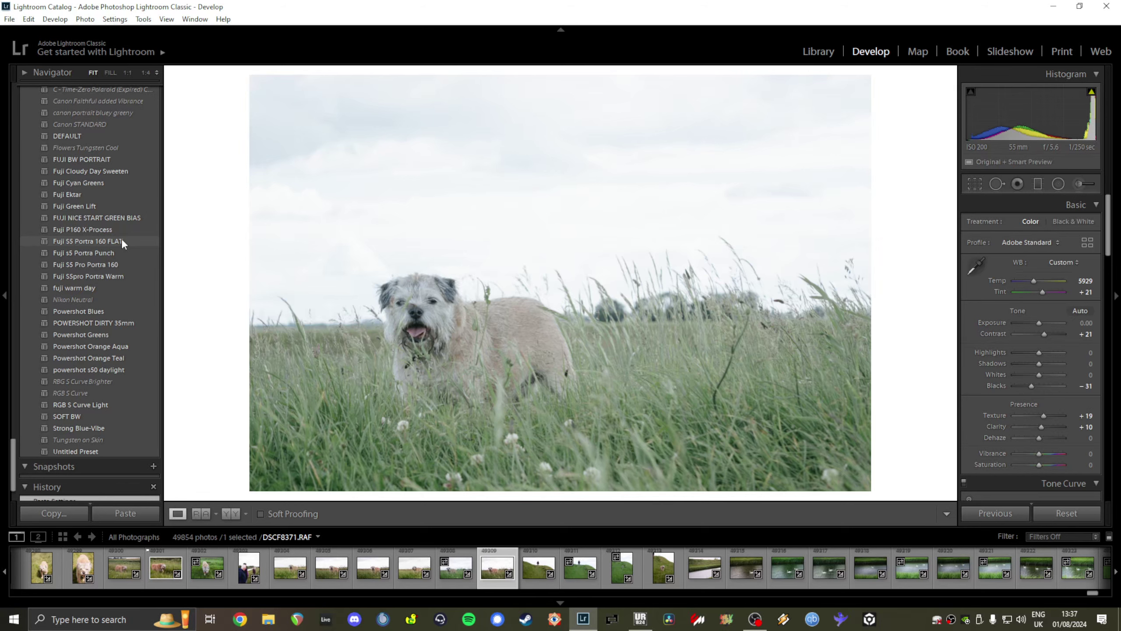
click(658, 577)
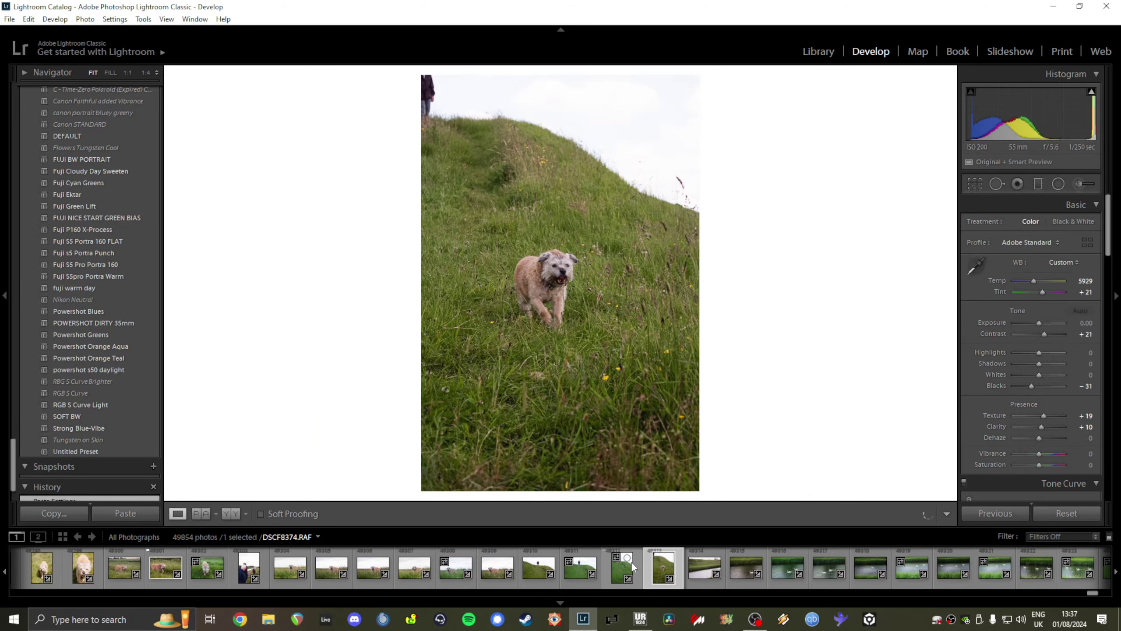
scroll(588, 562, down, 5)
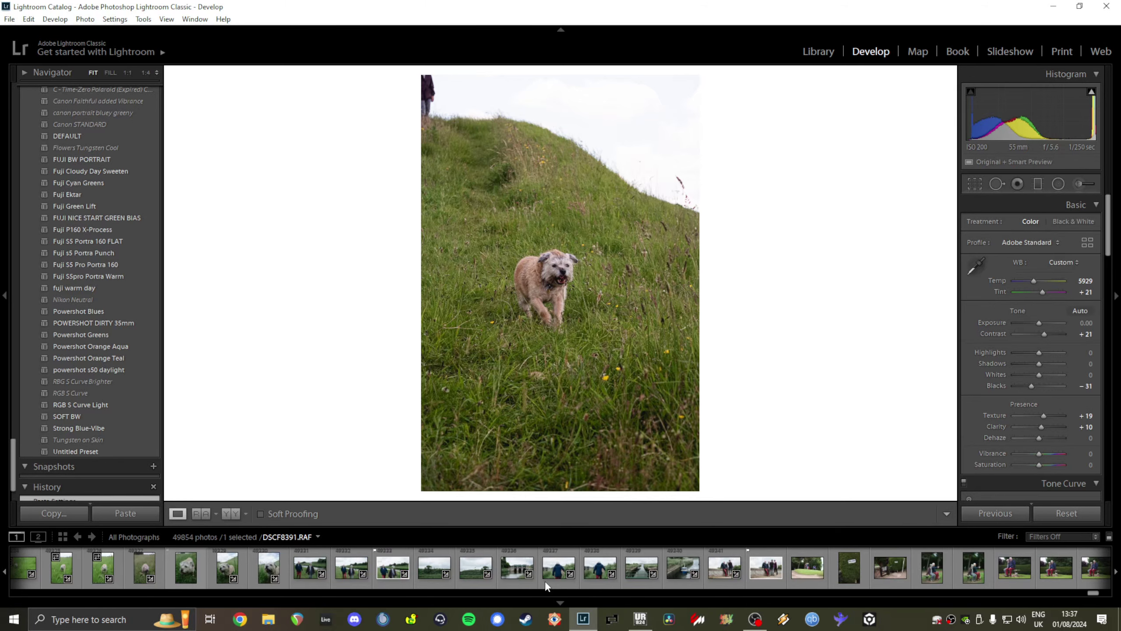
click(559, 576)
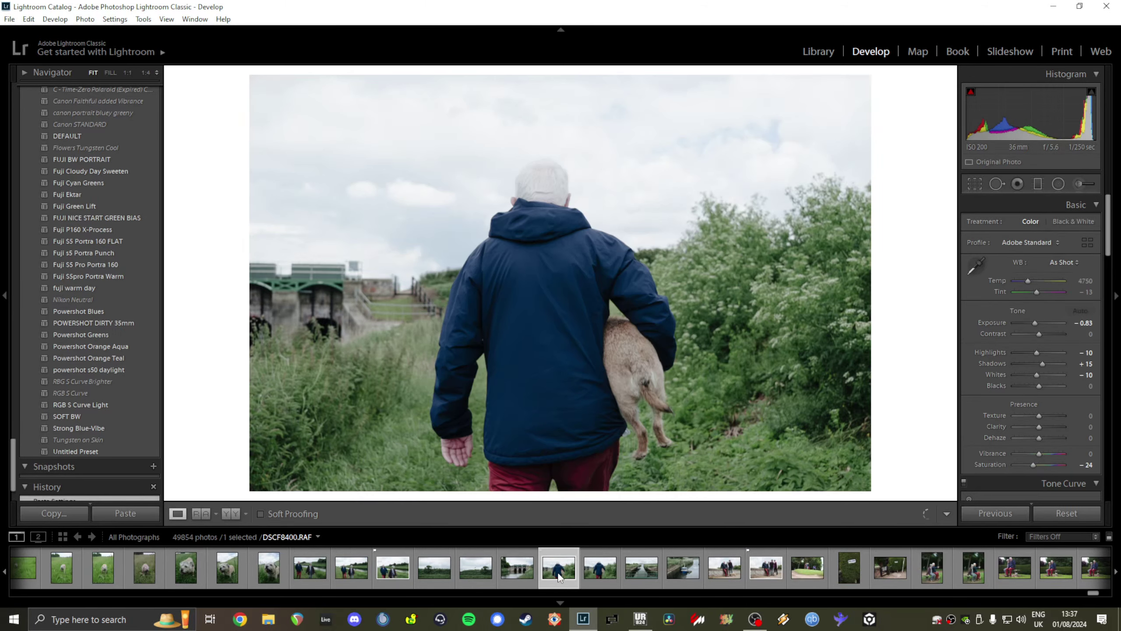
Step: Open the canal boat photo, inspect it at 1:4 and close up, then reset and undo to keep its grade
click(641, 572)
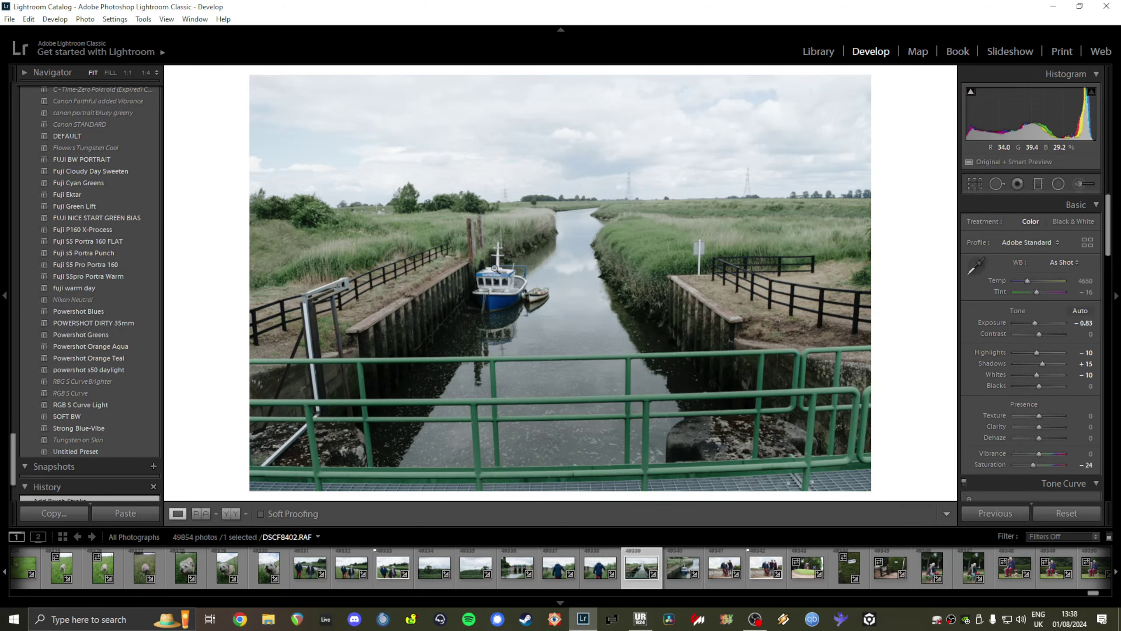
click(146, 73)
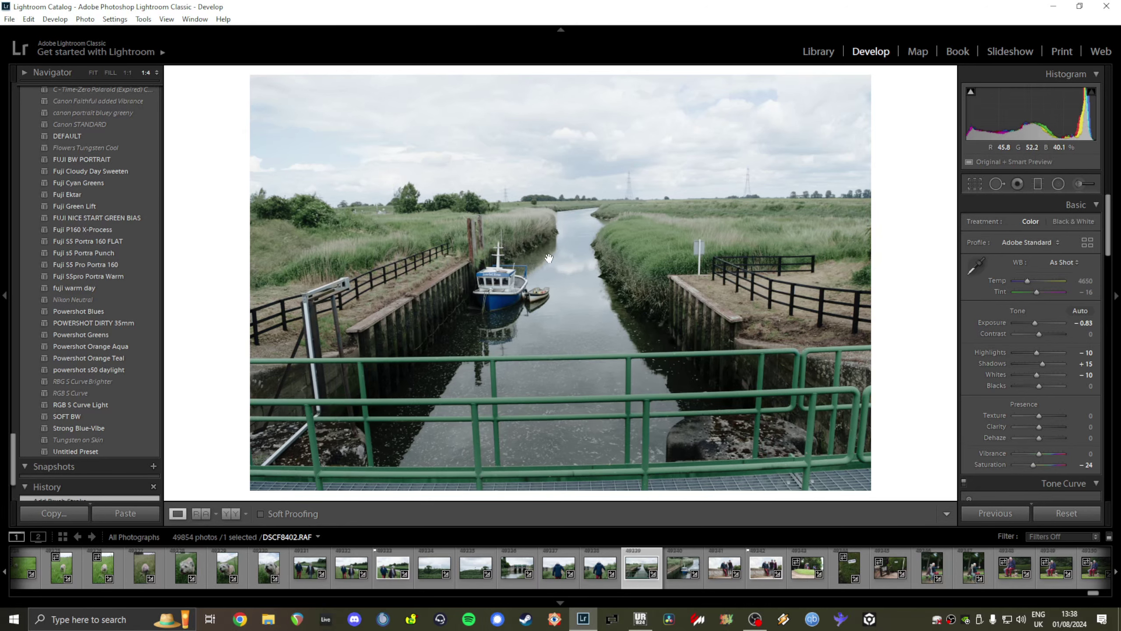
click(127, 72)
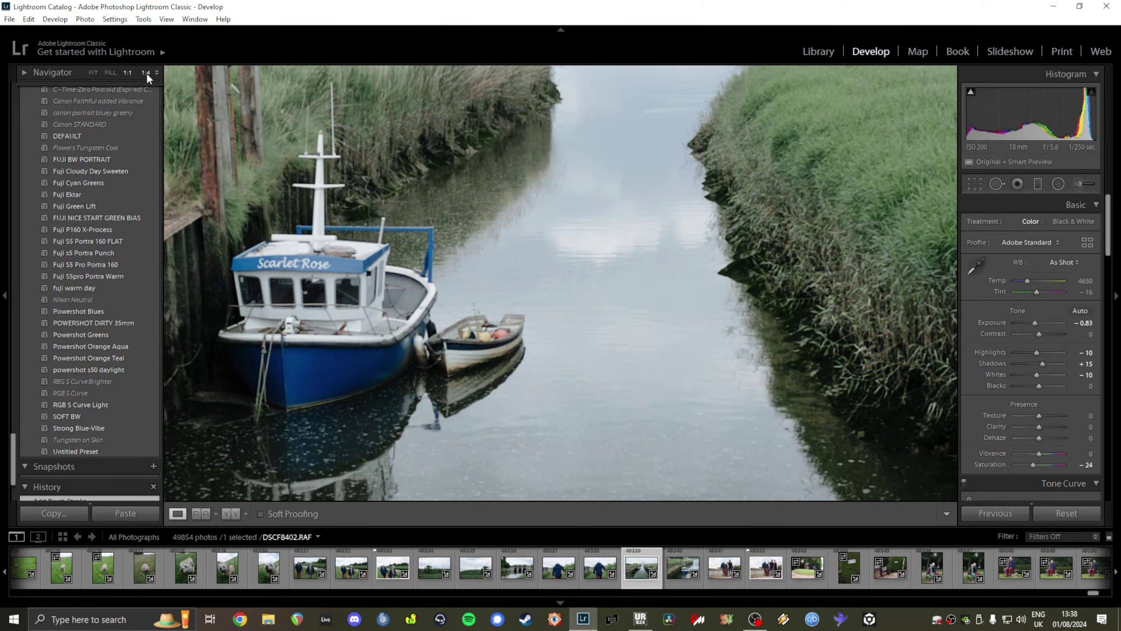
click(146, 73)
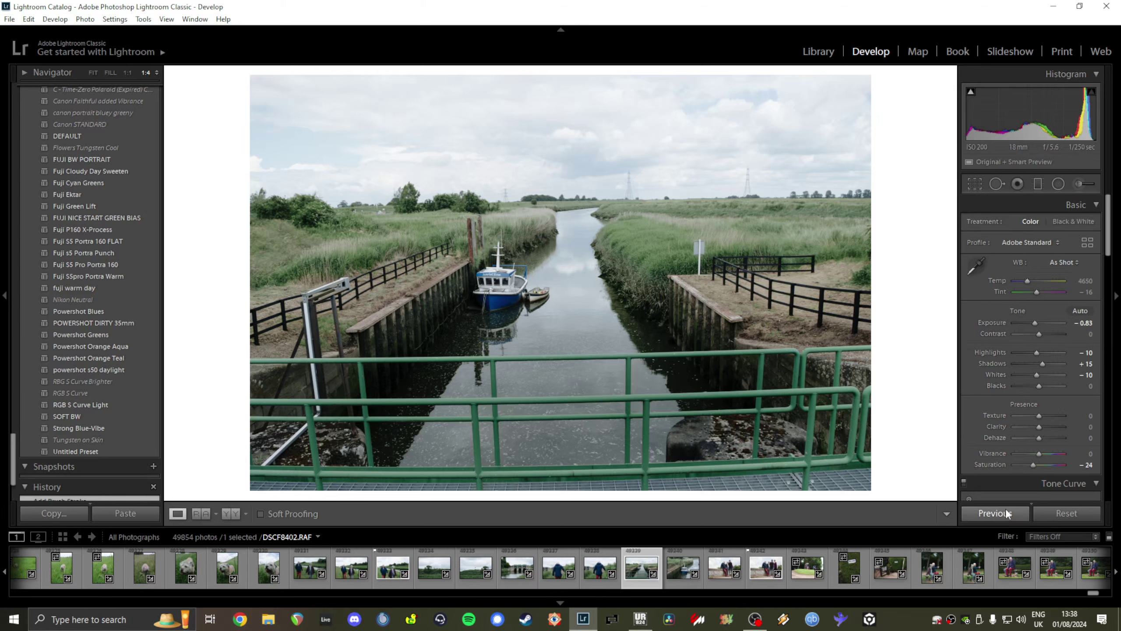
click(1067, 513)
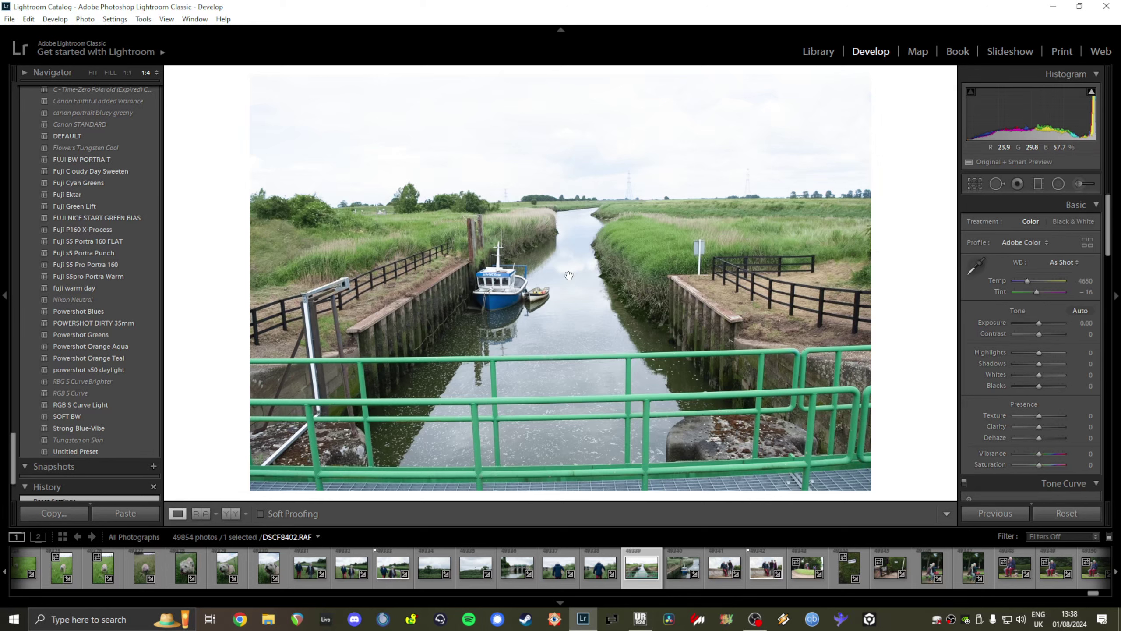
key(ctrl+z)
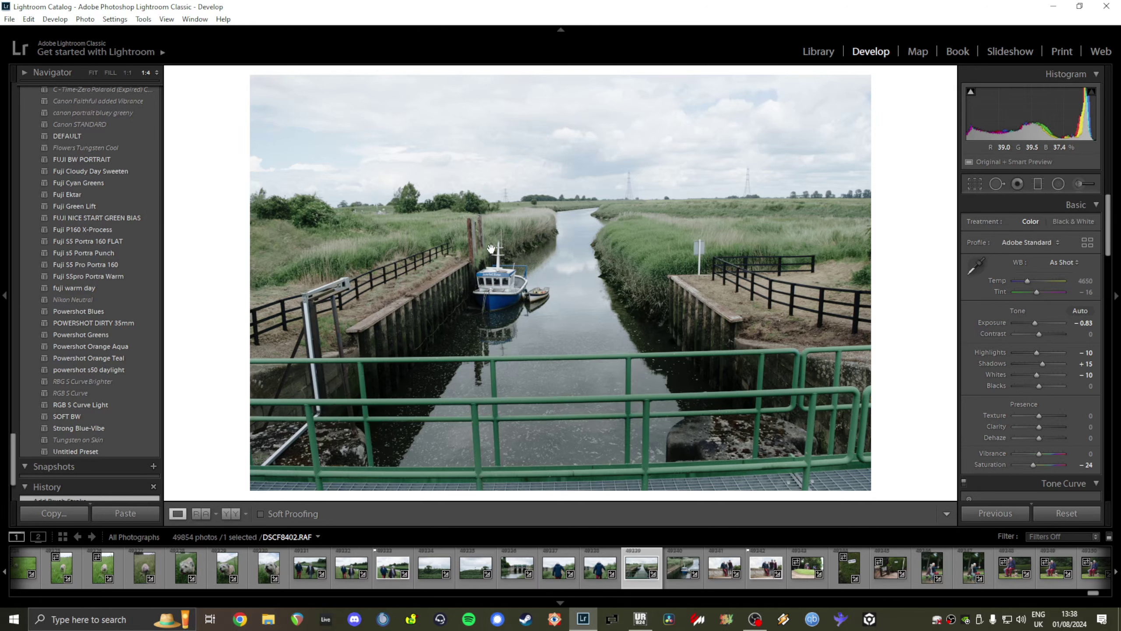
Step: Browse past the brick-wall family portrait and PRIVATE WATERS photo to the couple-and-dog bench portrait
click(724, 569)
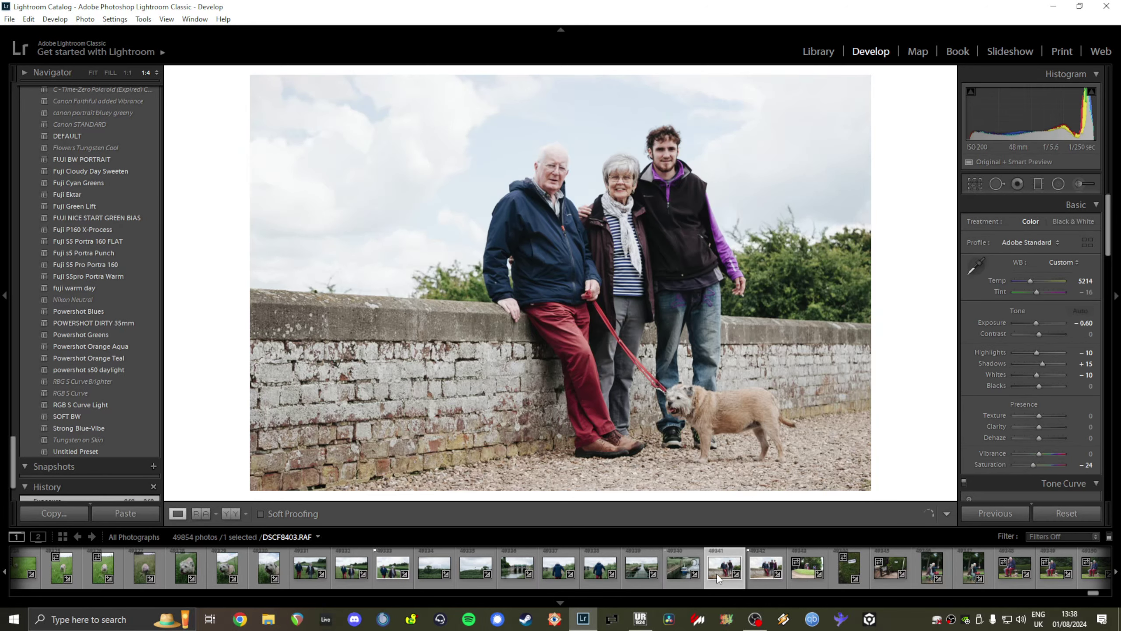
click(848, 569)
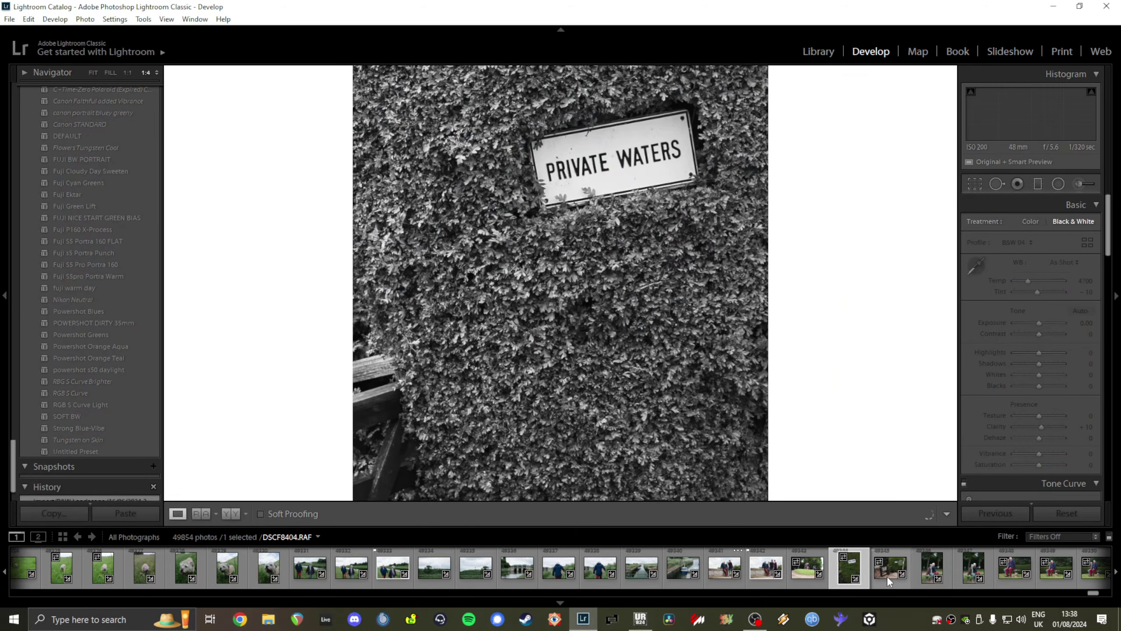
scroll(795, 570, down, 6)
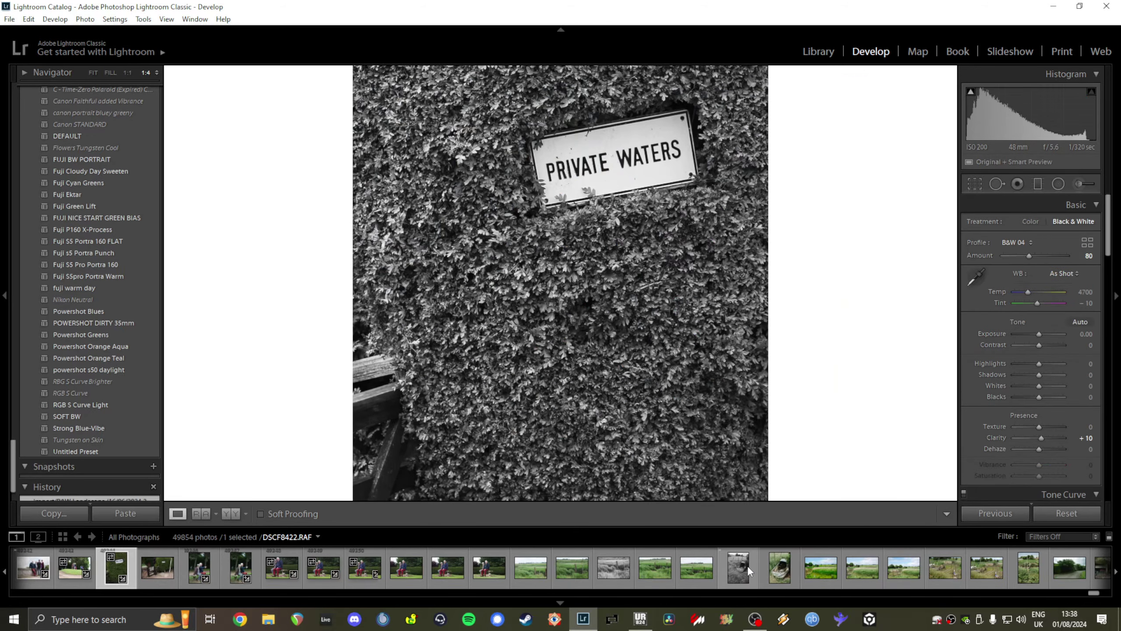
click(475, 575)
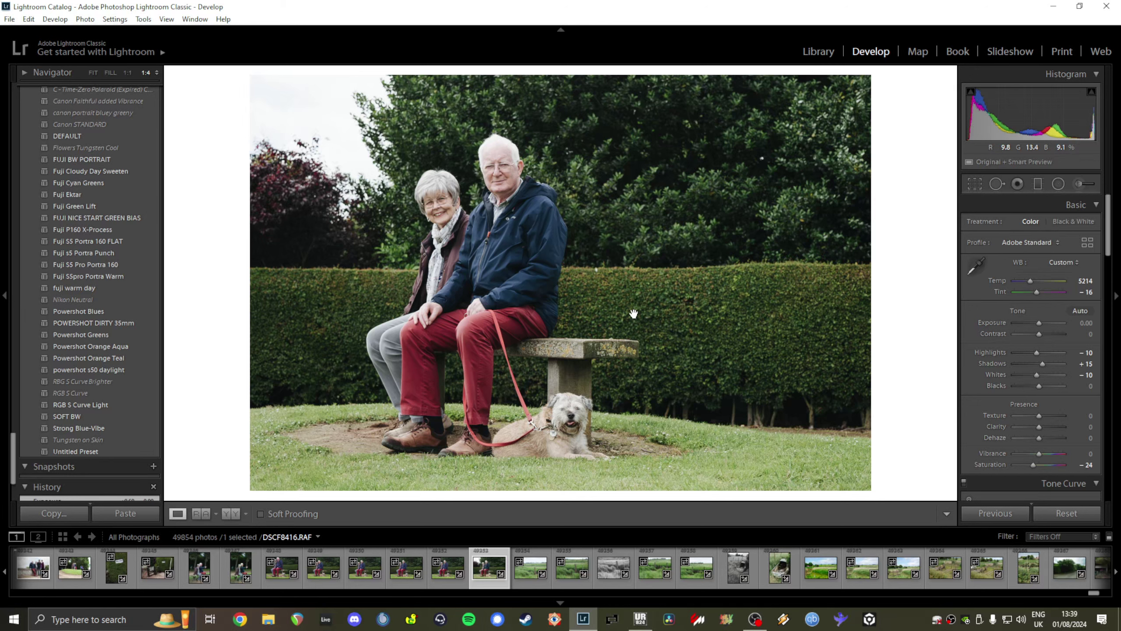
Step: Return to the field-and-broken-gate photo and reset all its edits to defaults
click(651, 573)
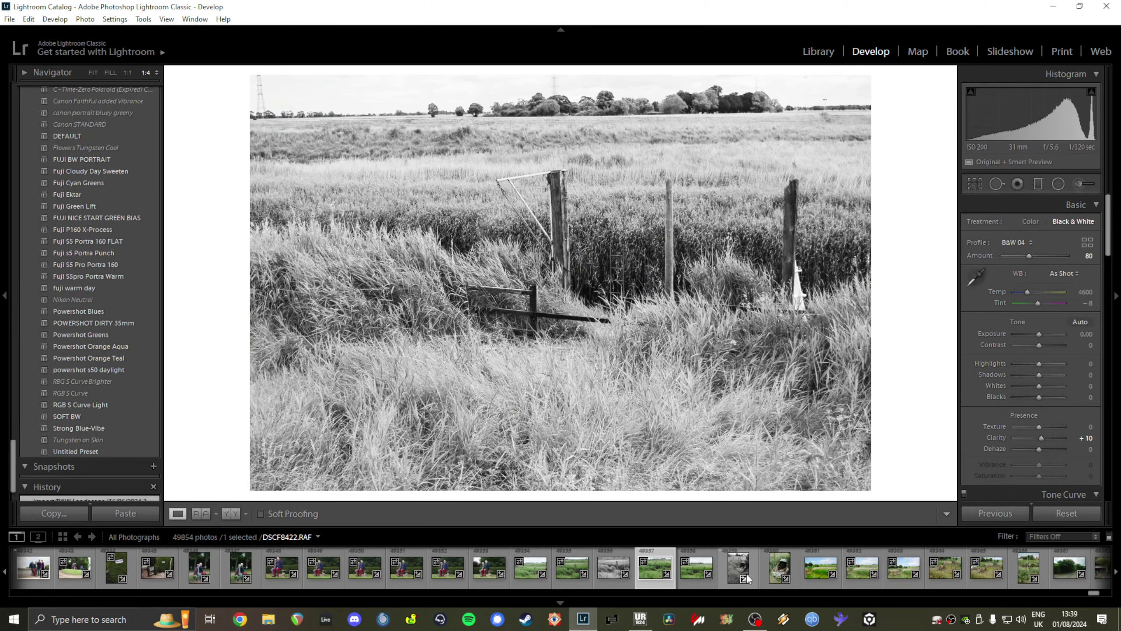
click(745, 573)
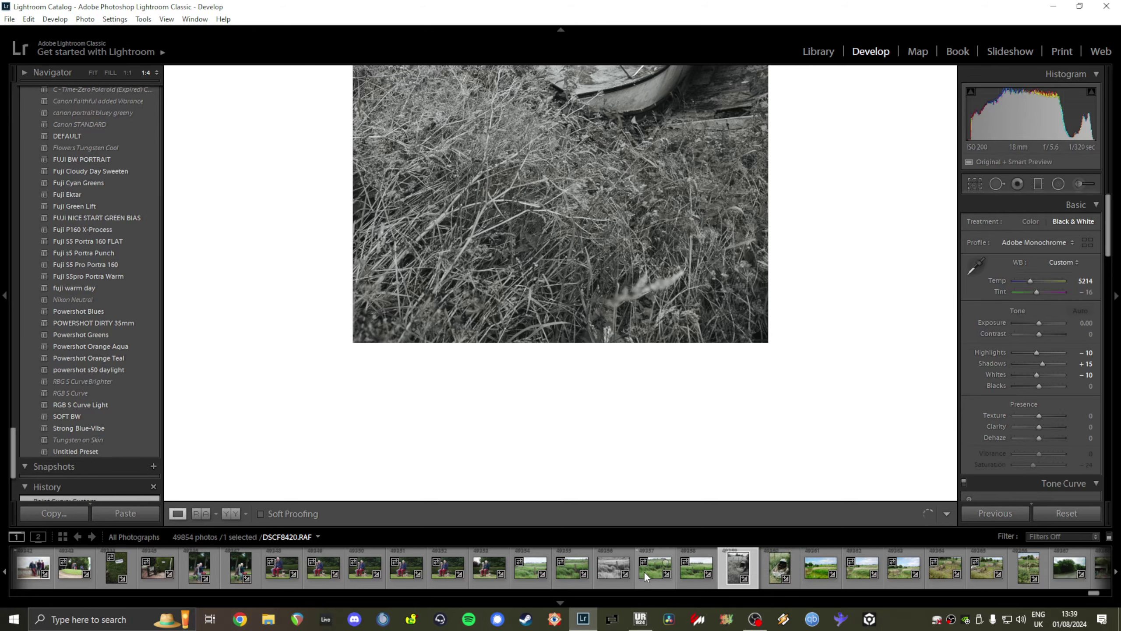
click(646, 572)
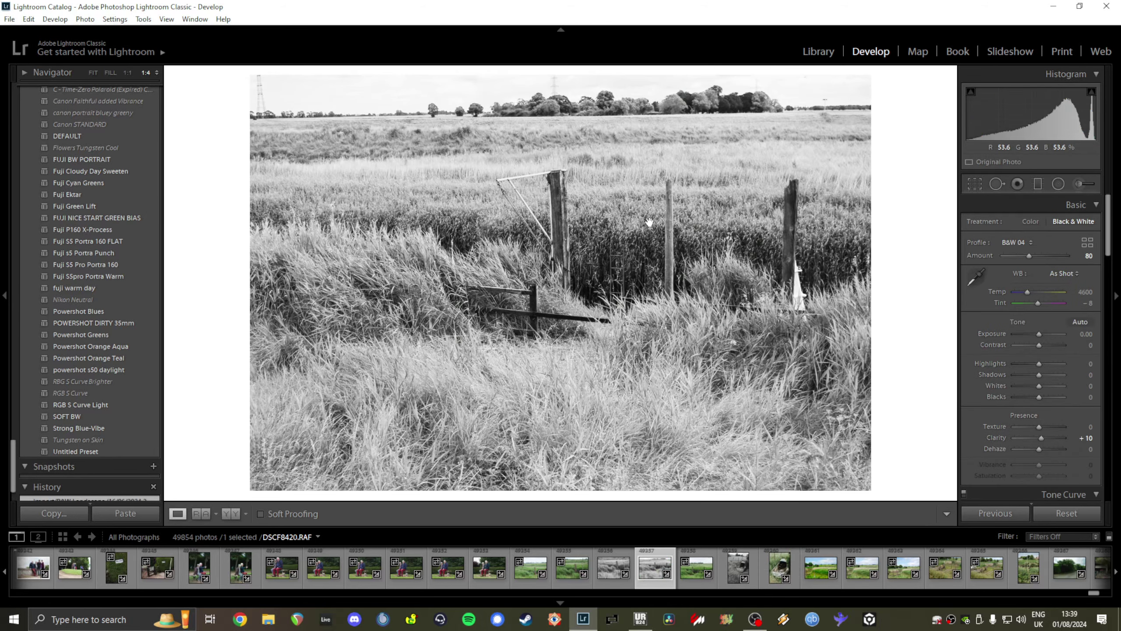
click(1077, 513)
Step: Set Treatment to Black & White, compare against colour, and inspect the gate posts at 1:1
click(1066, 221)
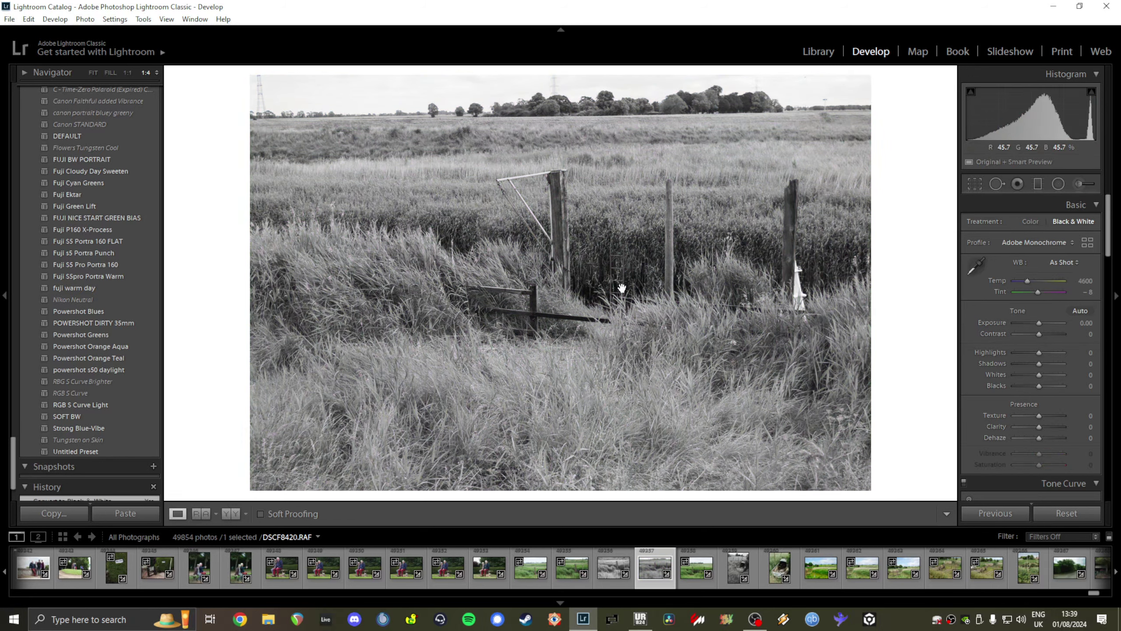
click(1032, 221)
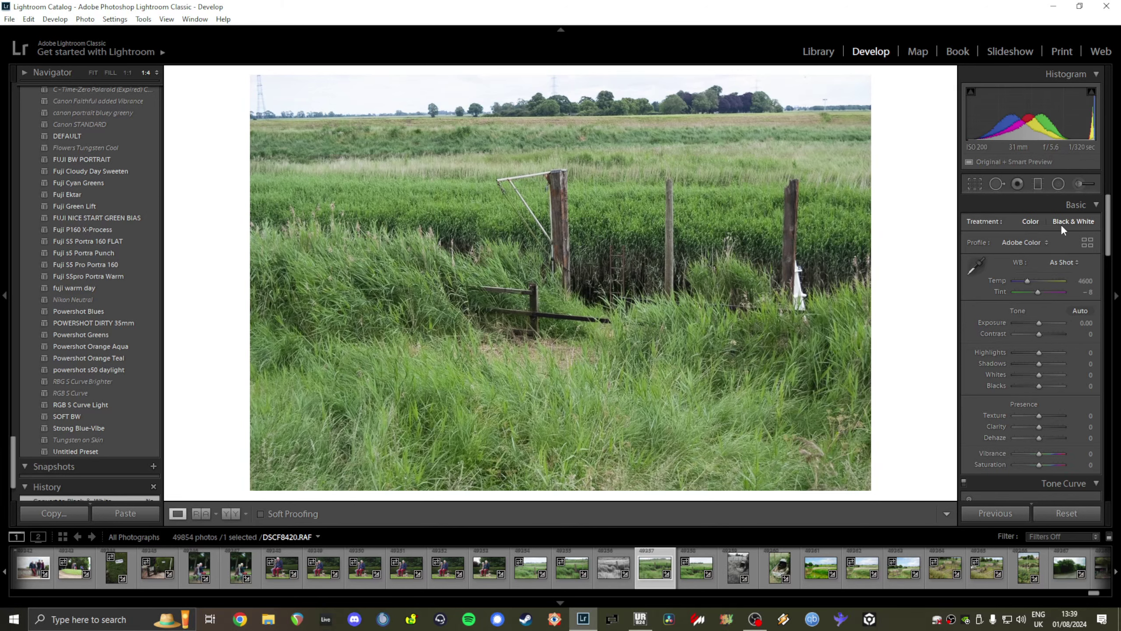
click(1074, 220)
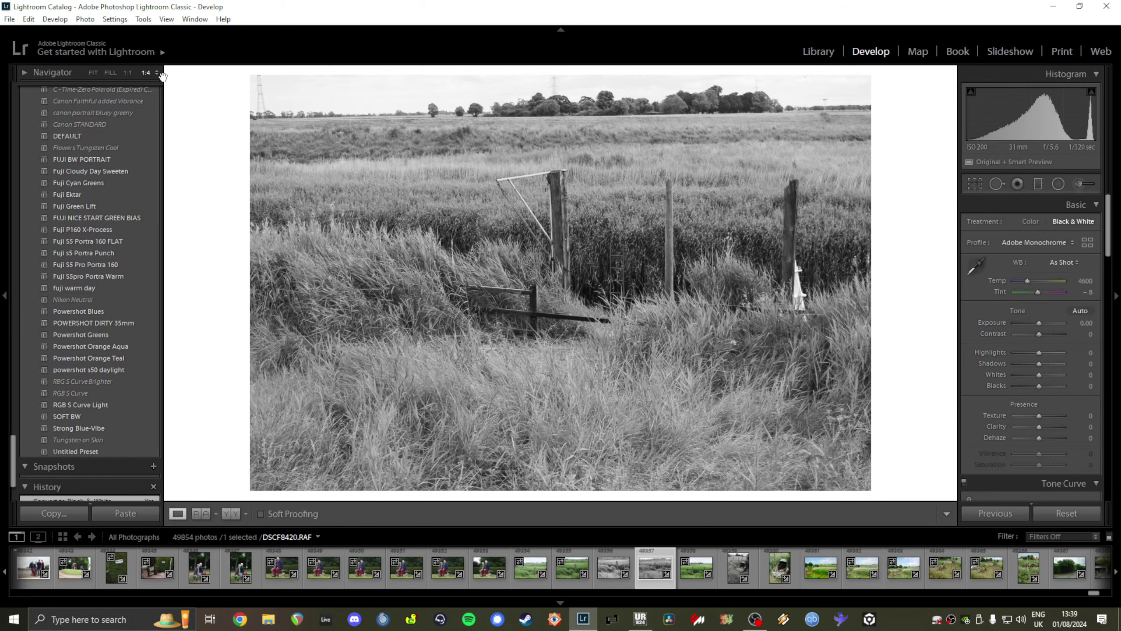
click(126, 71)
drag(638, 230, 775, 423)
click(500, 208)
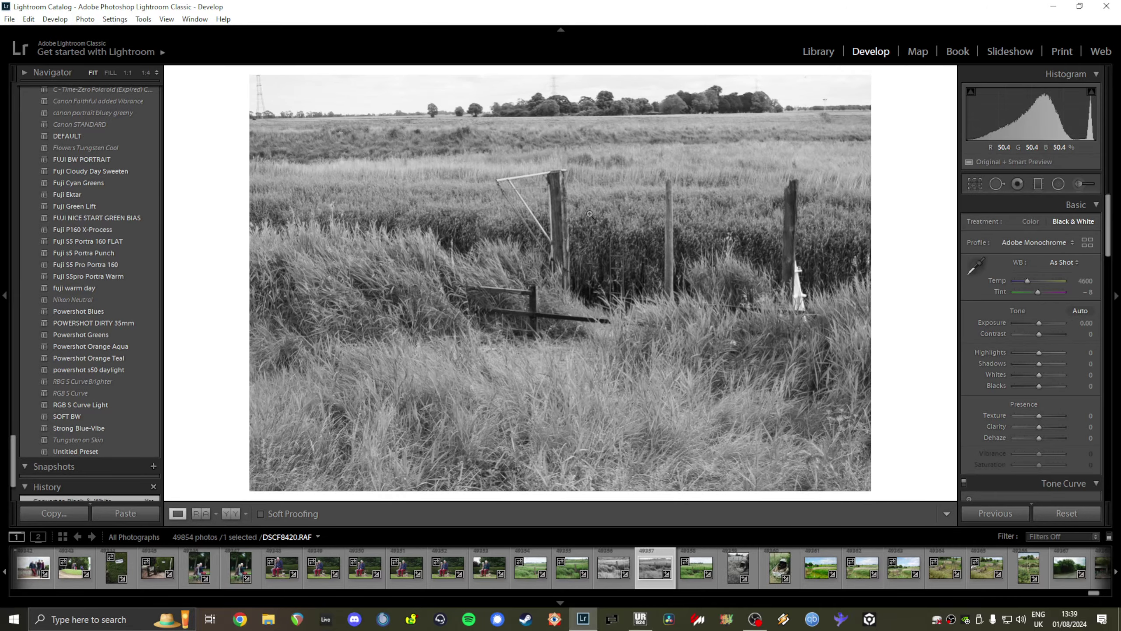
Step: Reset the overgrown shed photo with the red car, then select the road-and-hedge photo DSCF8430
click(730, 579)
scroll(669, 583, down, 5)
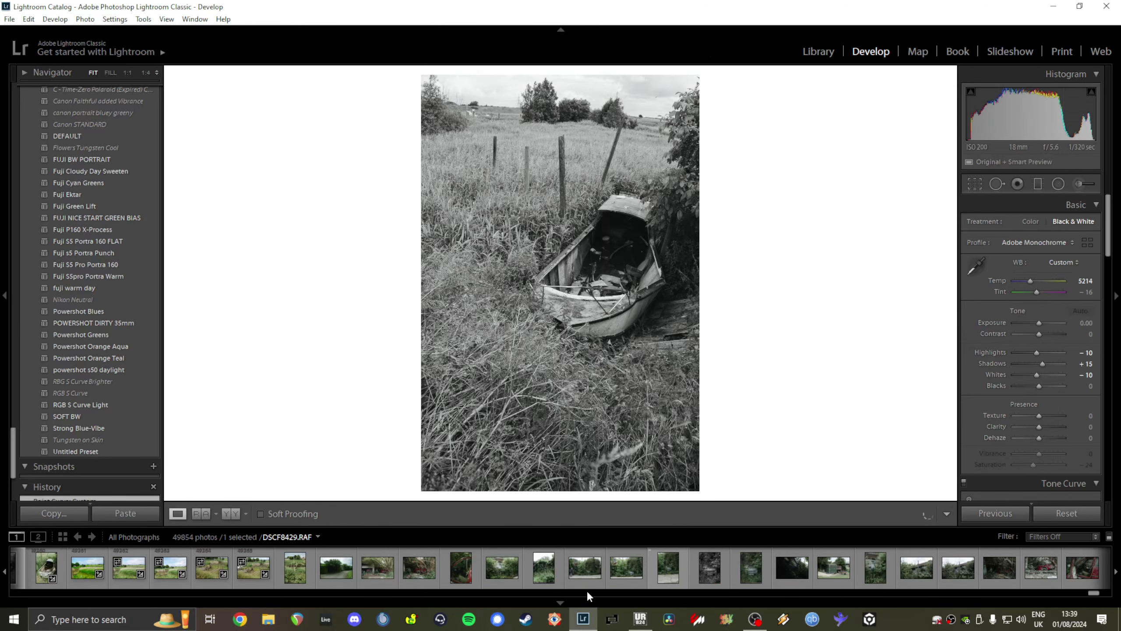
scroll(640, 578, up, 5)
click(739, 575)
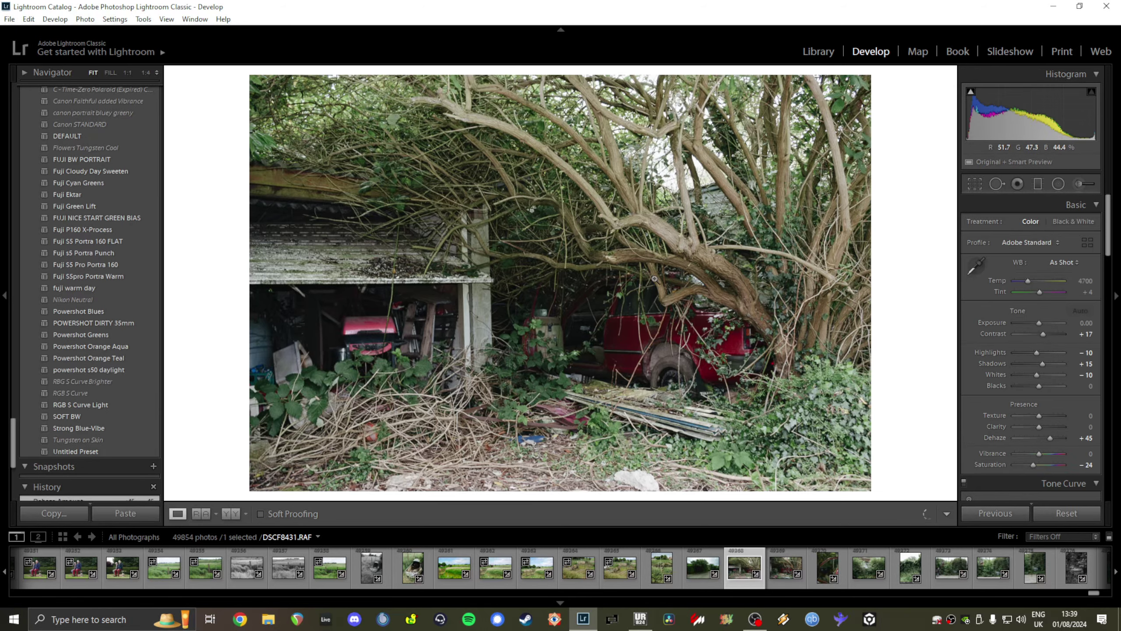
click(1066, 515)
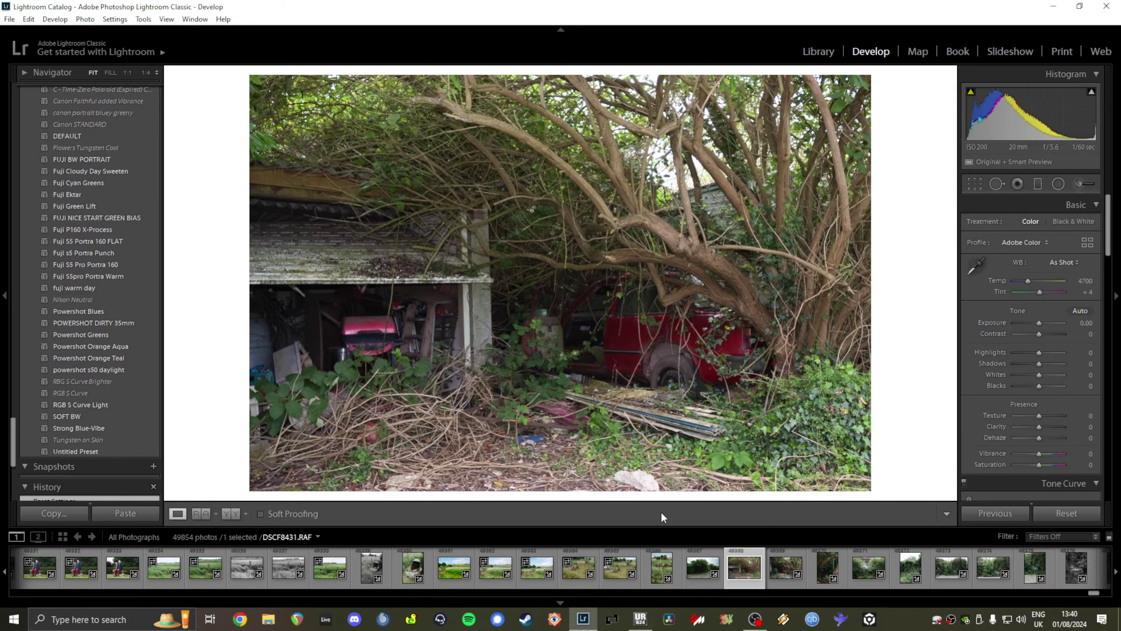
click(703, 568)
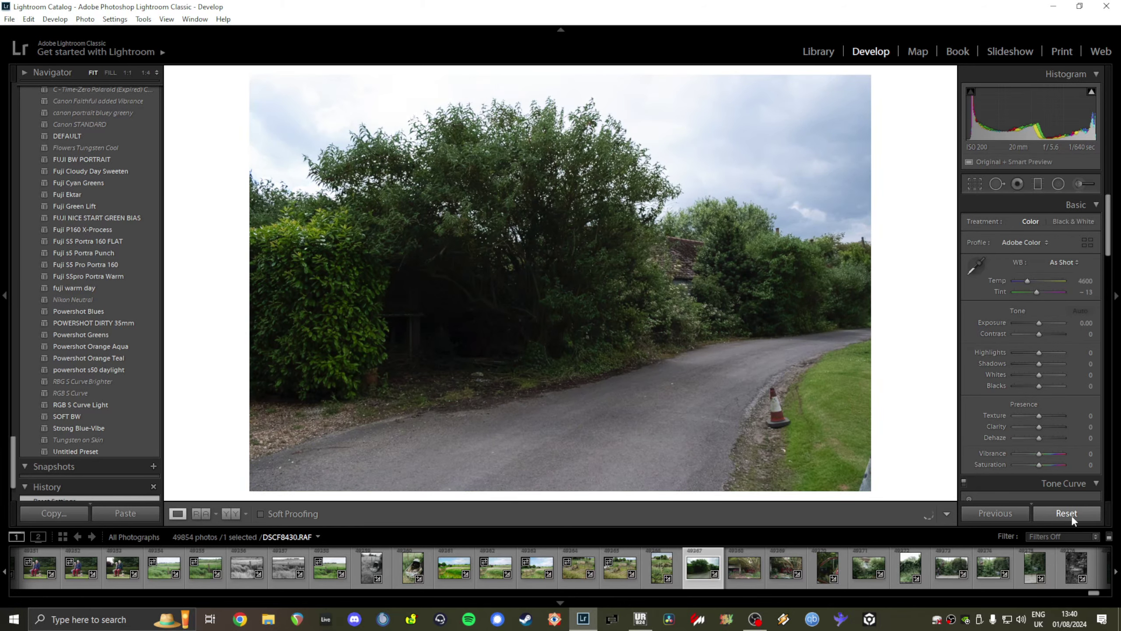
Step: Reset DSCF8430, the hedge-lined lane, to As Shot (Temp 4600, Tint −13) with zeroed basics
click(1071, 514)
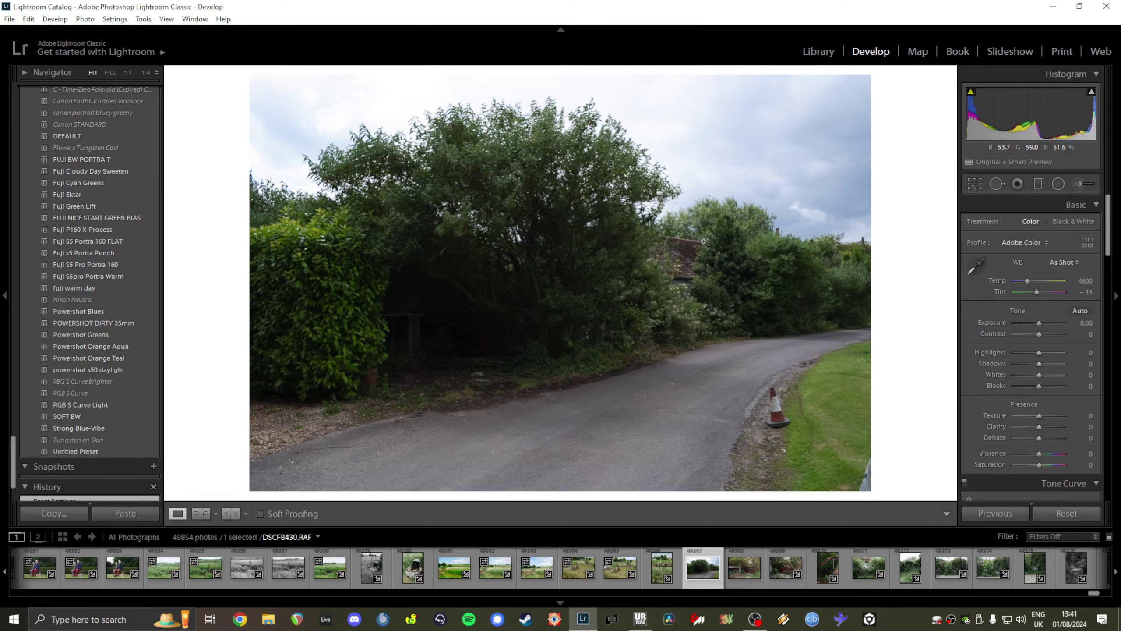
Step: Glance at the jetty photo, then reopen the road photo at 1:1 zoom
click(653, 576)
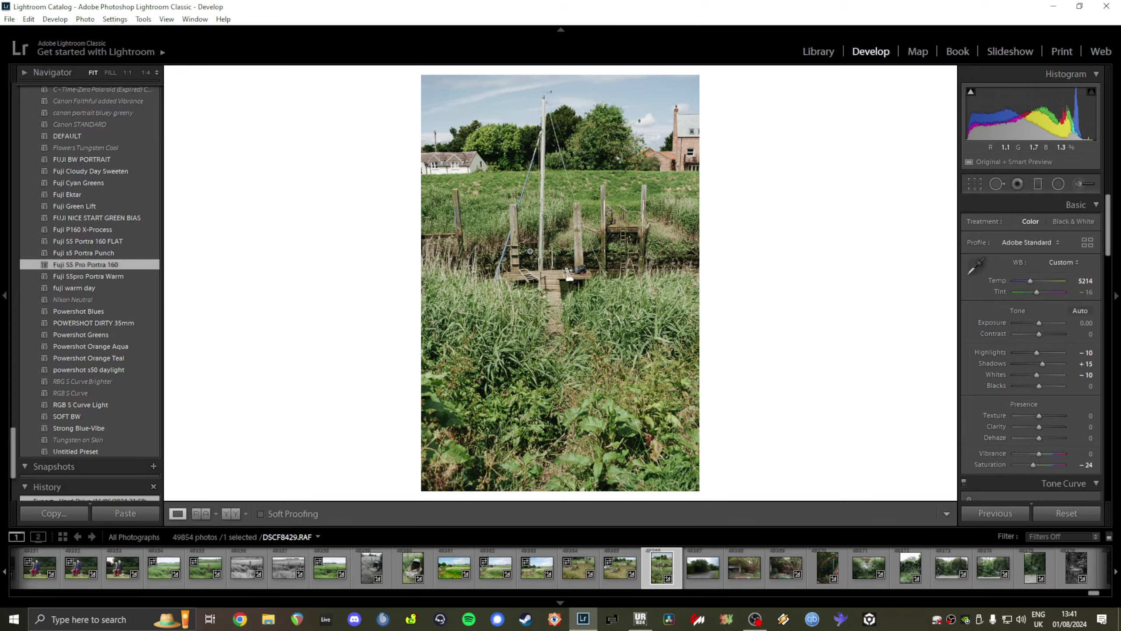
drag(530, 252, 501, 223)
click(697, 572)
click(420, 327)
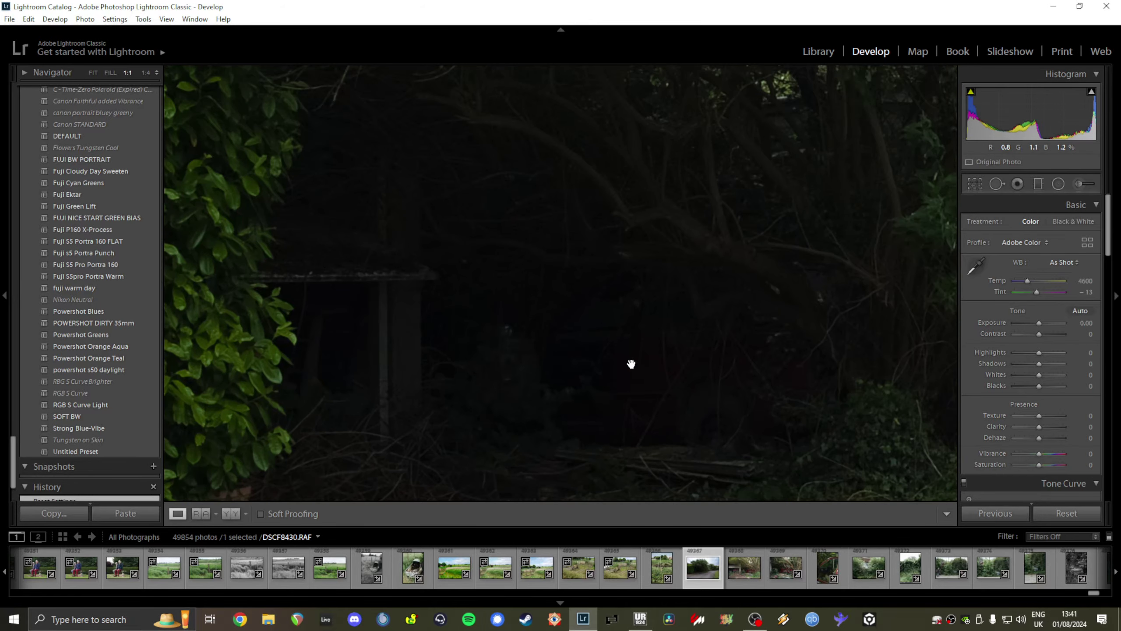
scroll(991, 342, down, 8)
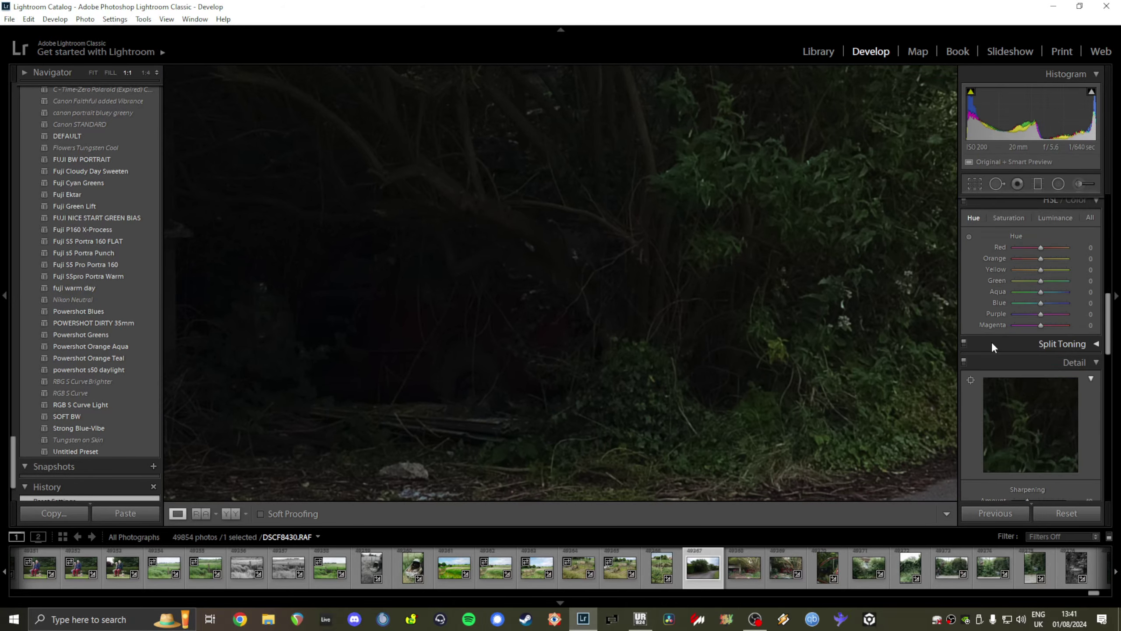
scroll(973, 362, down, 5)
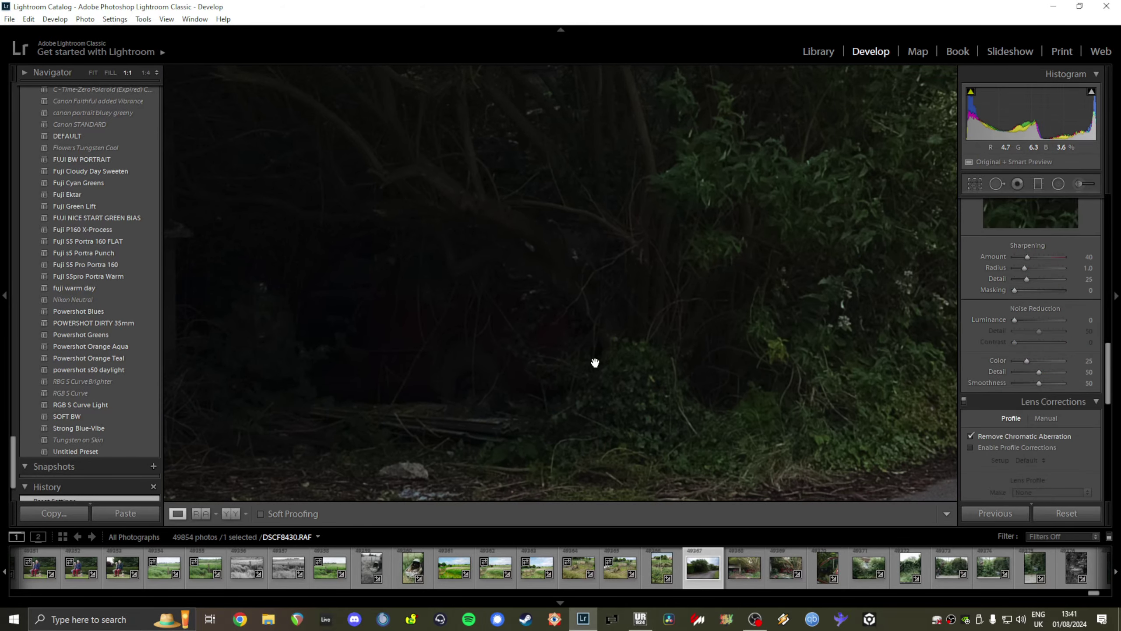
Step: Trial Sharpening Amount 107, restore it to 25, and check the hedge and road at full size
drag(1027, 257, 1049, 261)
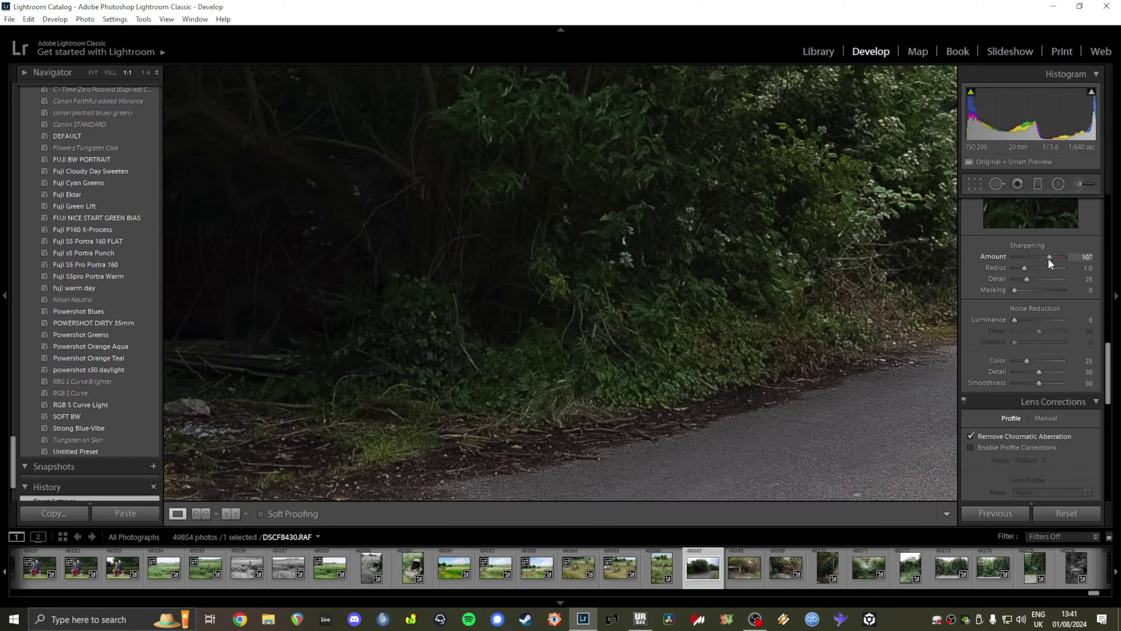
double_click(1048, 257)
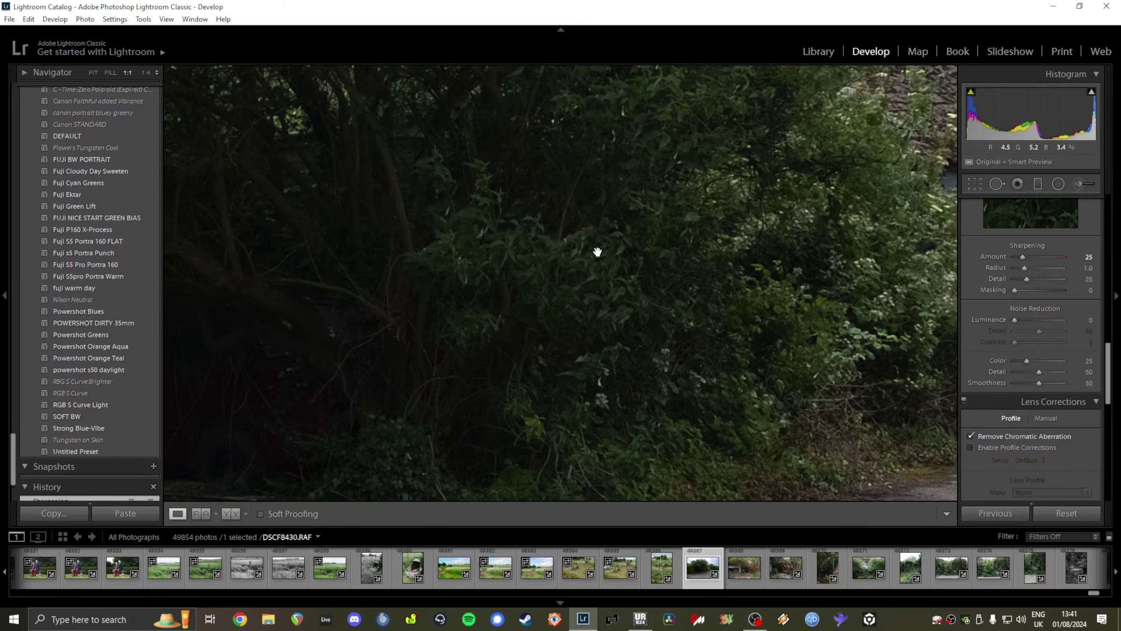
drag(594, 241, 648, 295)
click(648, 294)
click(688, 265)
click(726, 362)
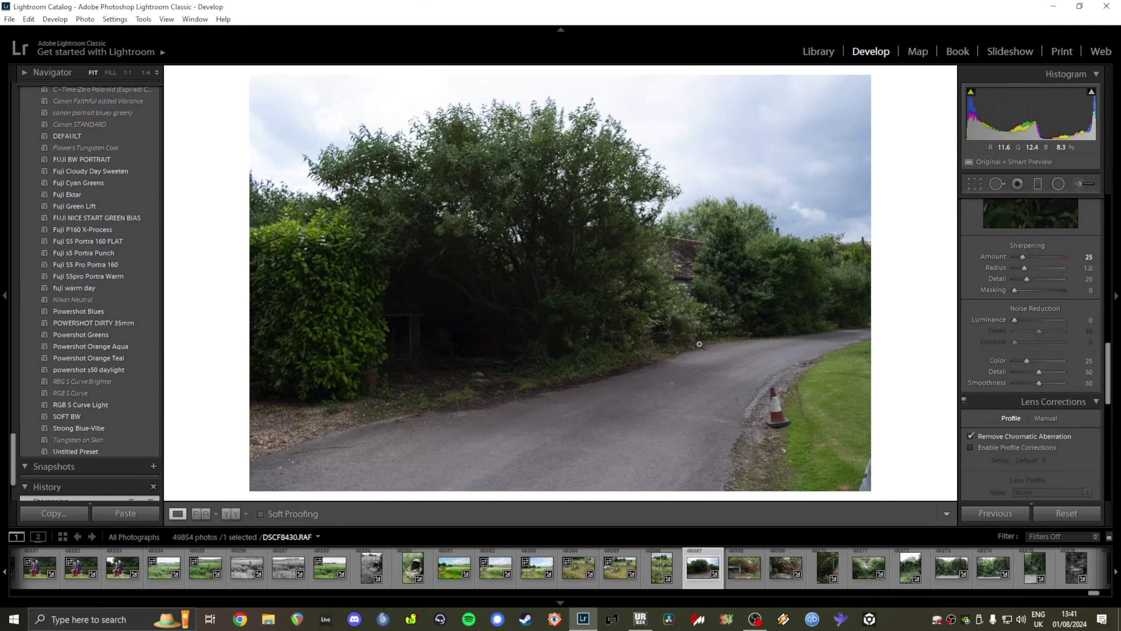
scroll(1029, 353, up, 3)
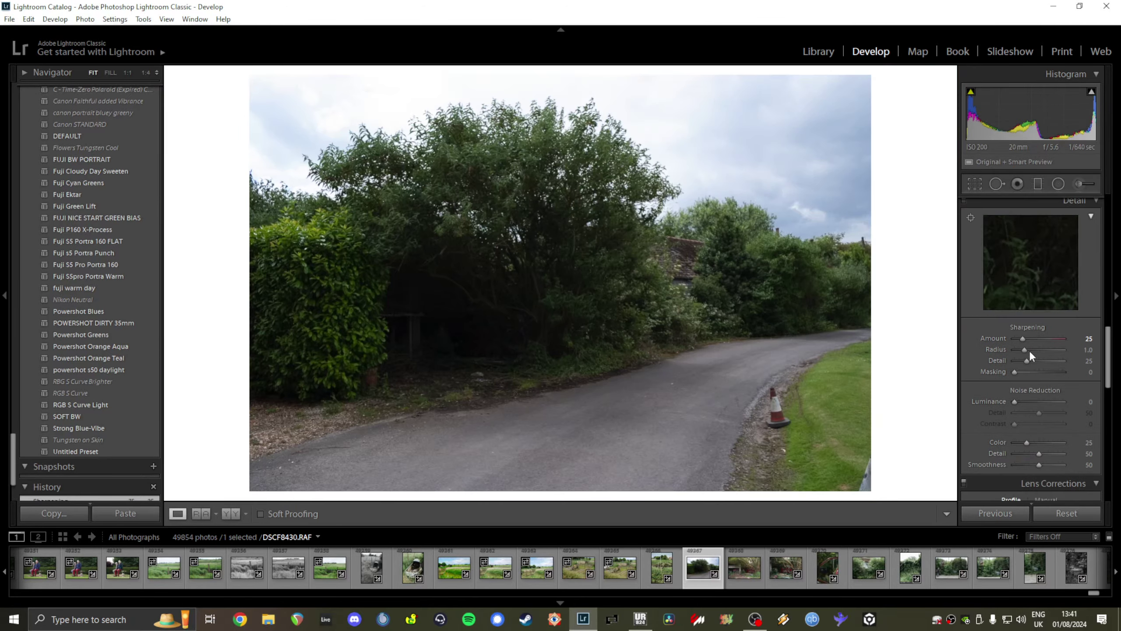
scroll(1030, 353, up, 5)
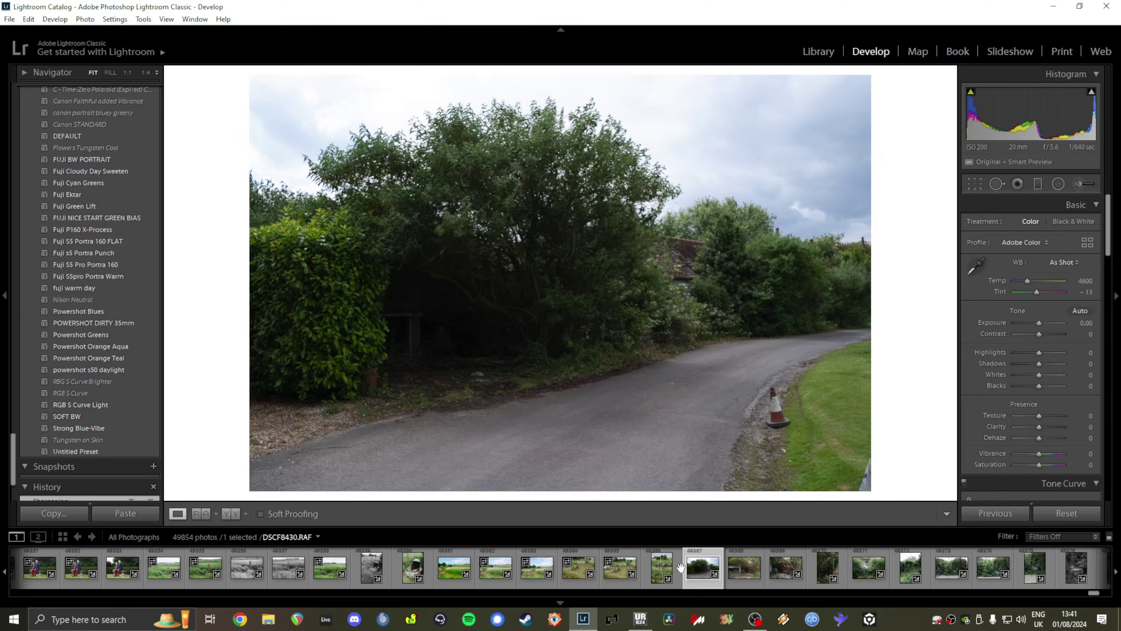
Step: Select the overgrown shed photo DSCF8431 and apply the Fuji P160 X-Process preset
click(750, 571)
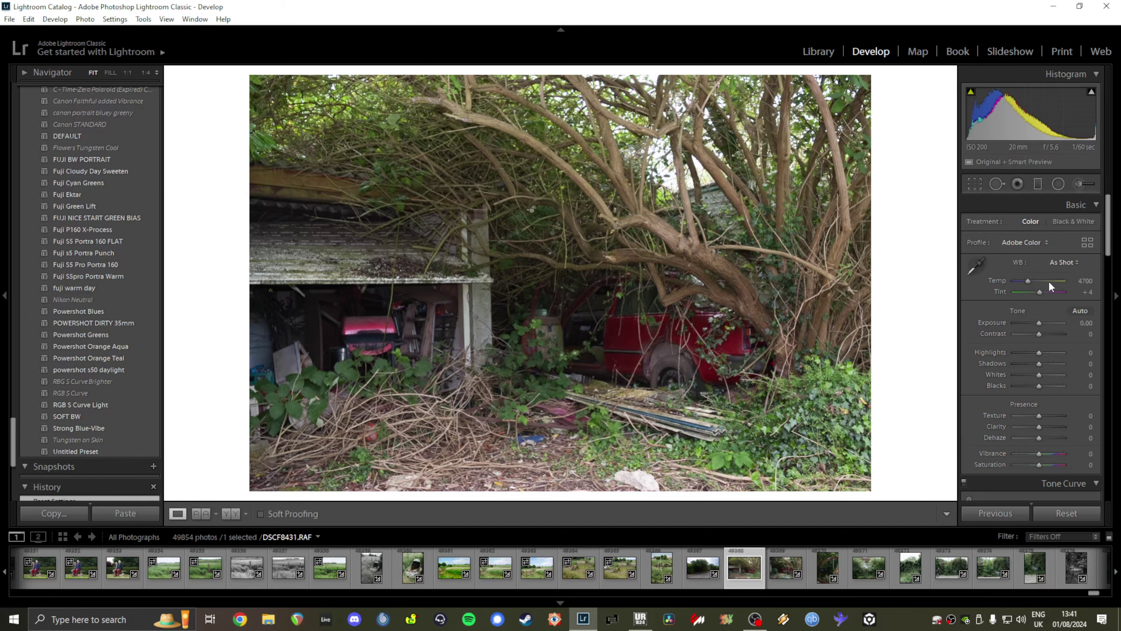
mouse_move(1040, 282)
mouse_down()
mouse_move(1023, 282)
mouse_move(1037, 294)
mouse_up()
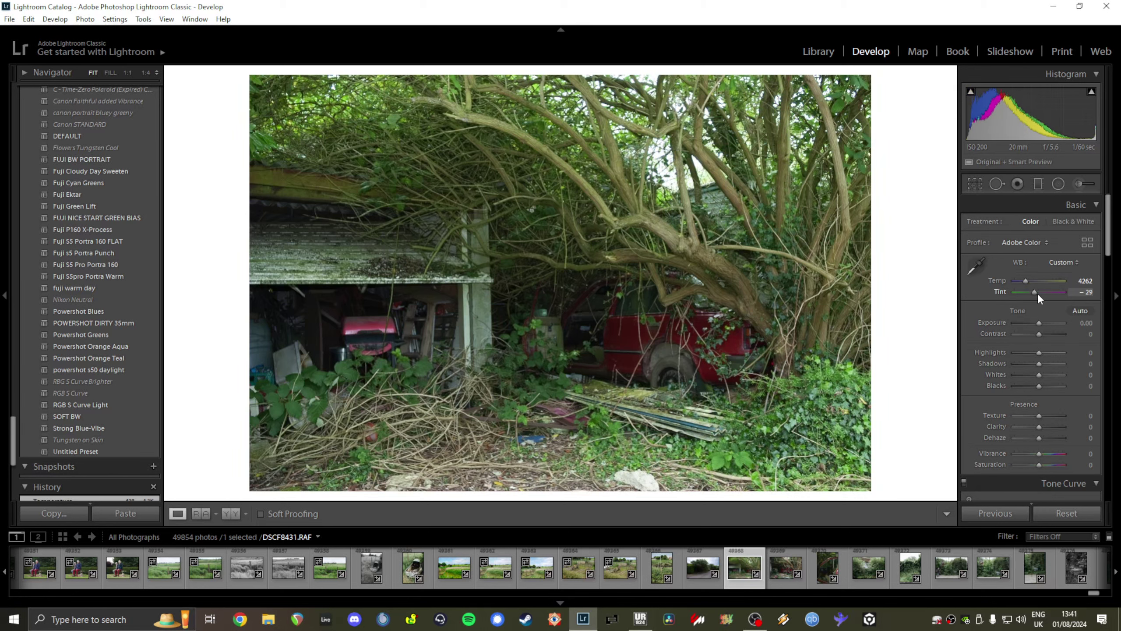
scroll(1037, 299, down, 5)
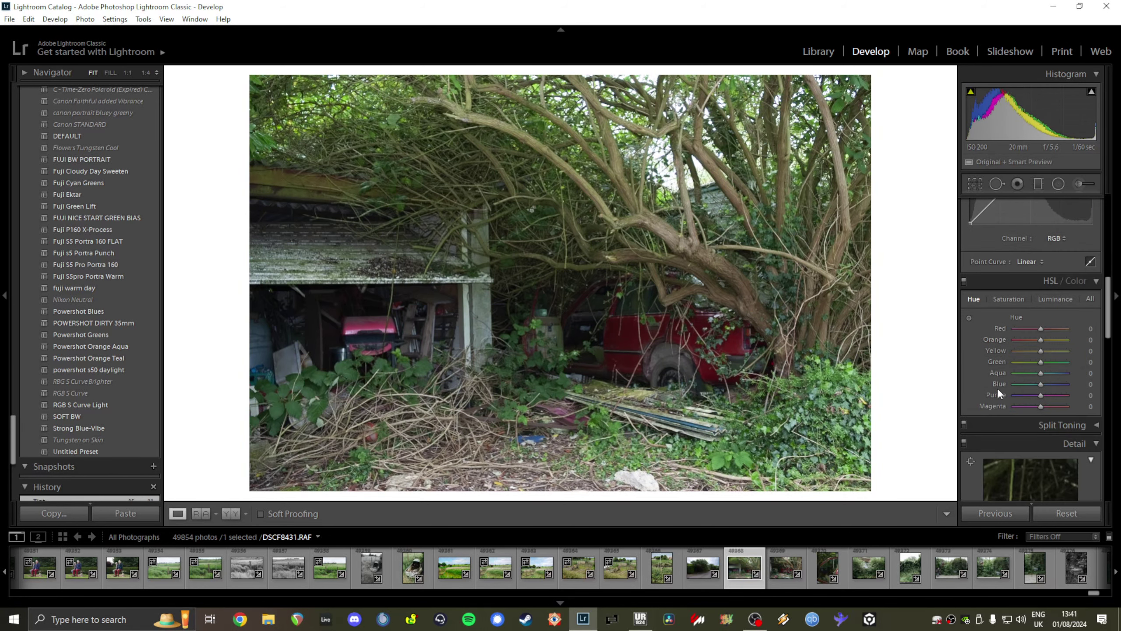
scroll(999, 389, down, 3)
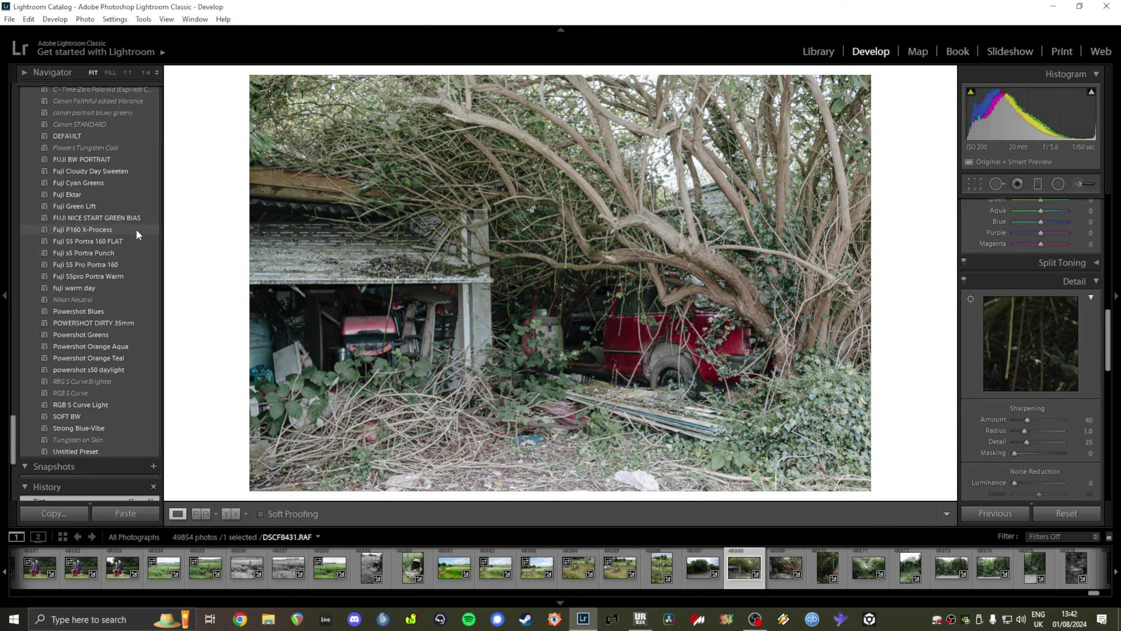
click(136, 228)
scroll(860, 567, down, 5)
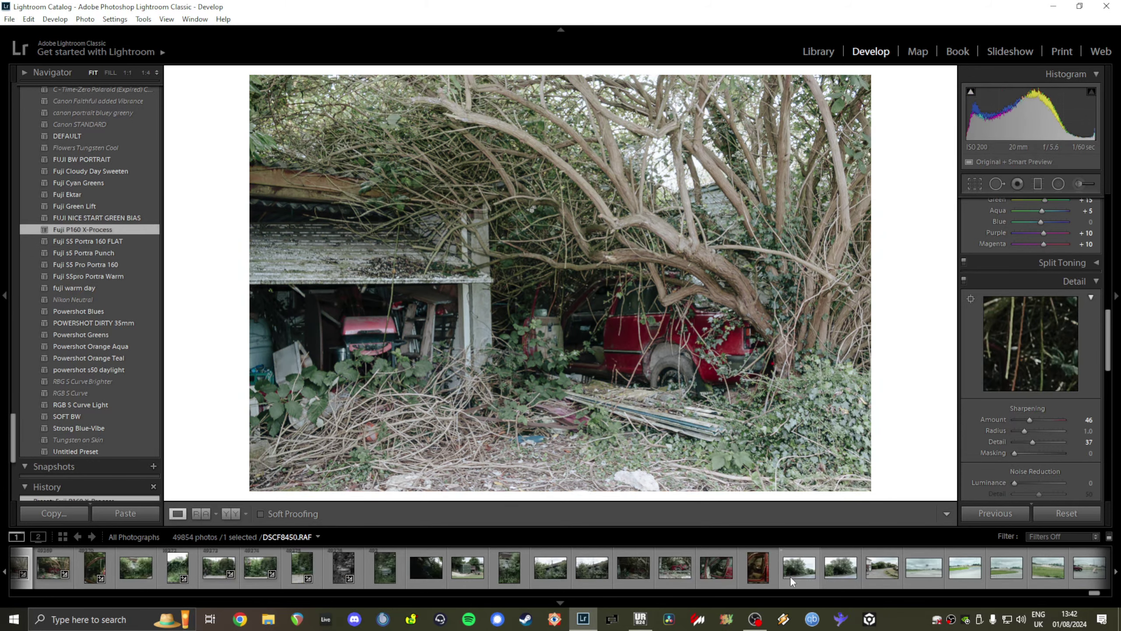
scroll(775, 578, up, 3)
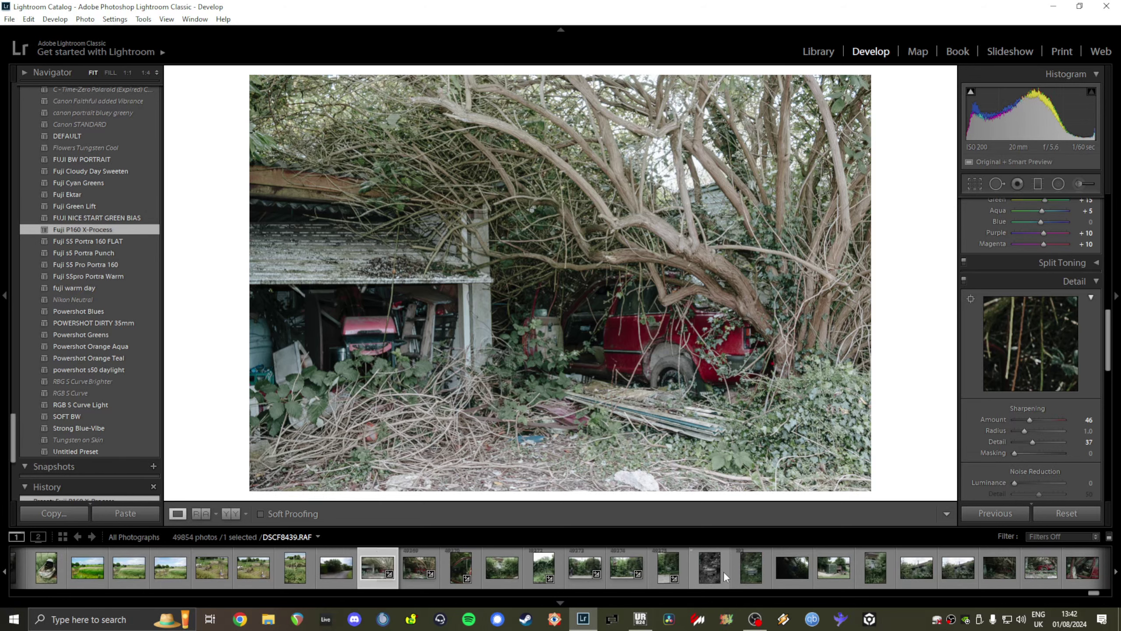
Step: Load DSCF8434 and test Exposure at −5.00 then −2.14 while viewing the roof at 1:1
click(497, 571)
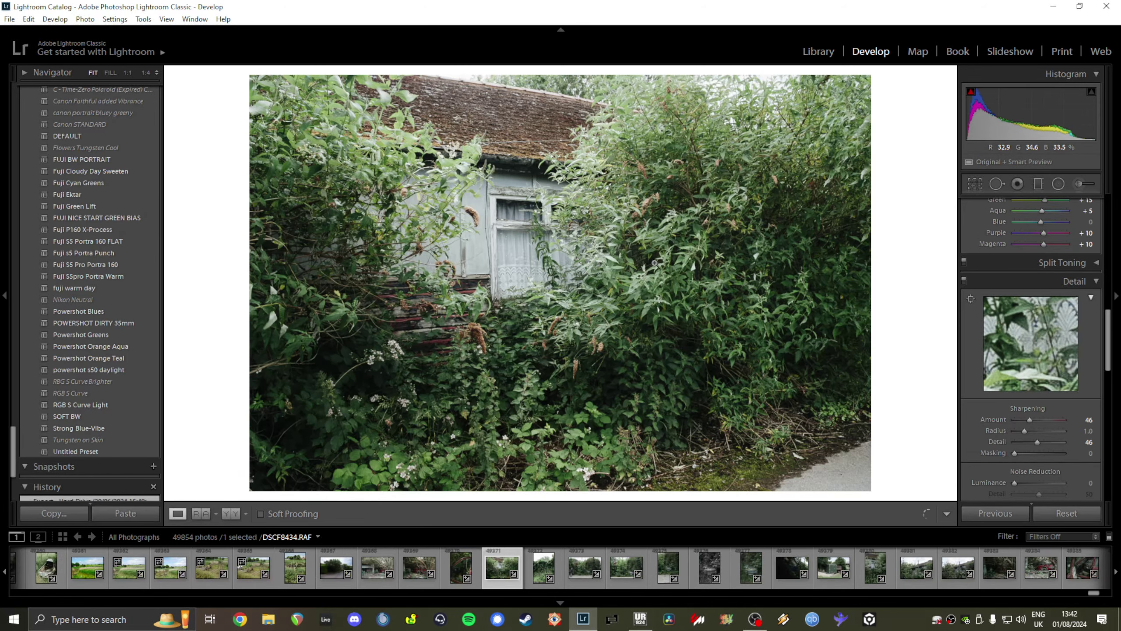
scroll(969, 315, up, 10)
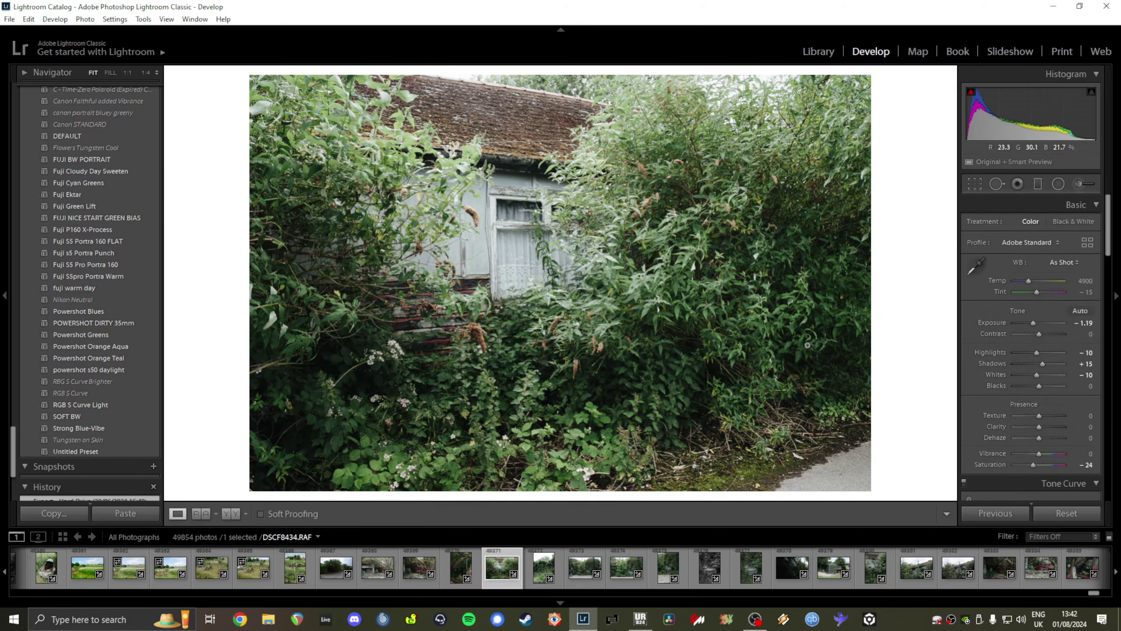
click(531, 209)
drag(531, 209, 610, 206)
drag(1033, 322, 749, 235)
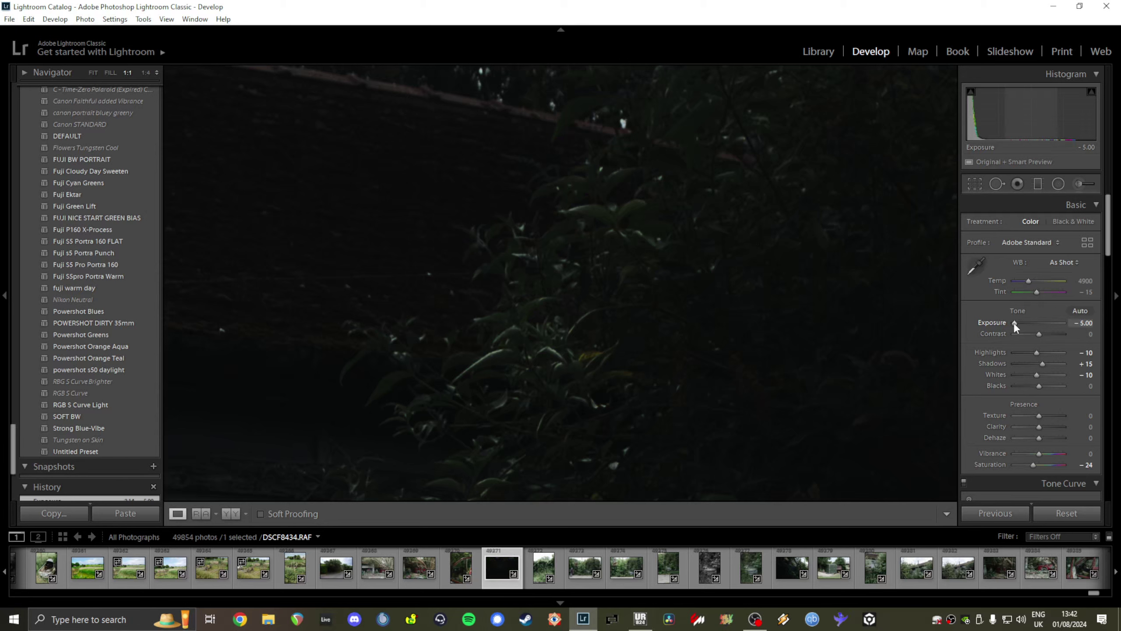
drag(1014, 322, 1026, 325)
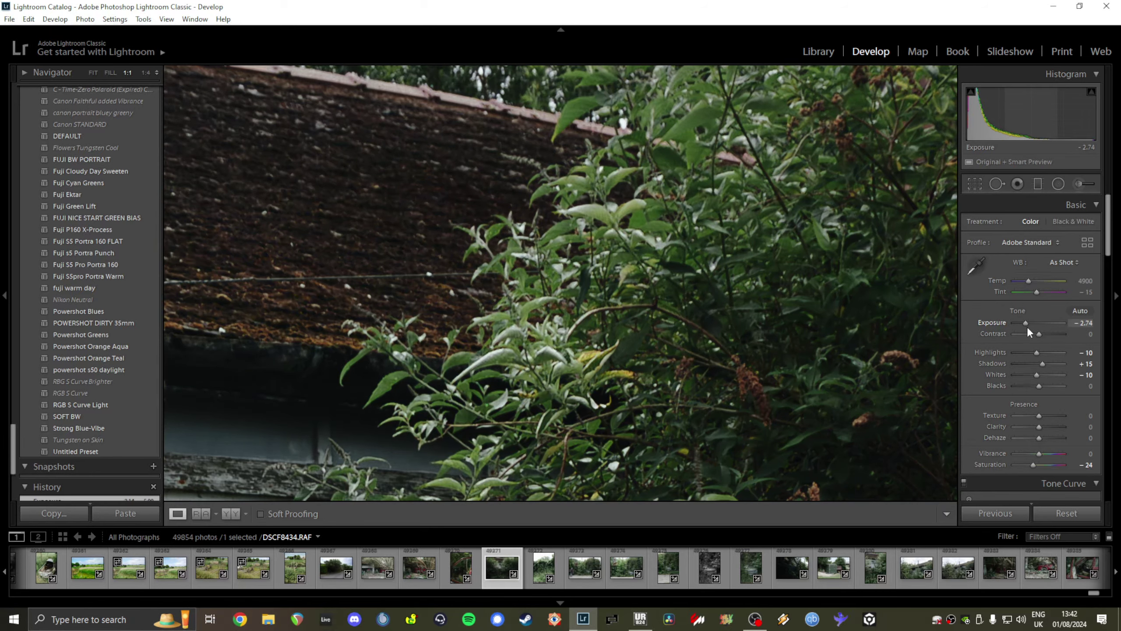
click(686, 310)
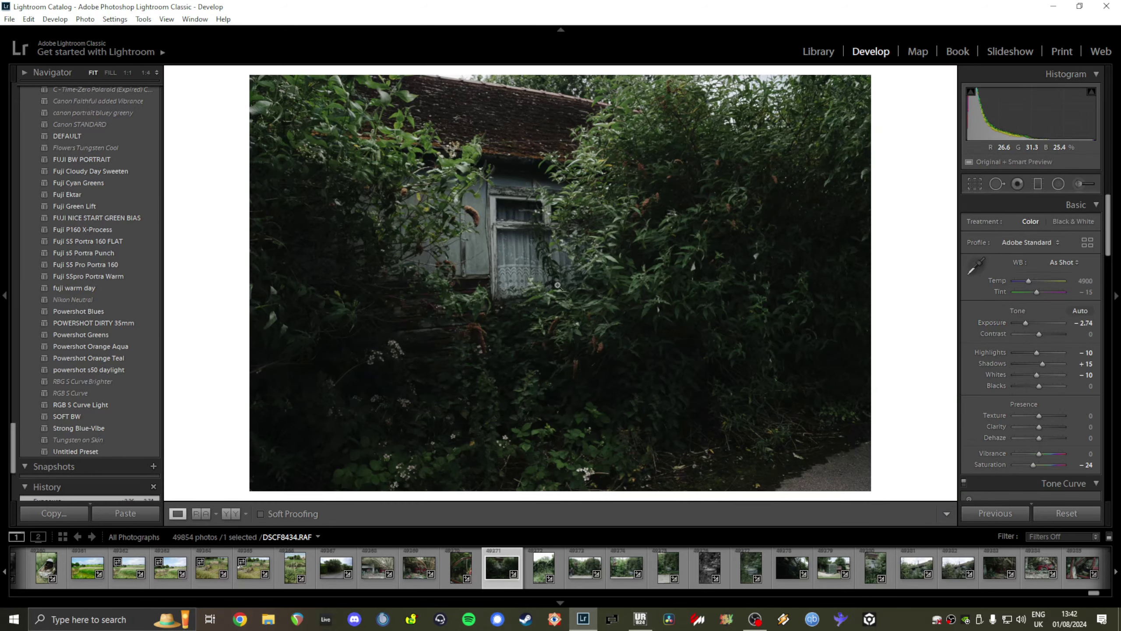
Step: Brighten exposure back up and inspect the washed-out foliage detail at 1:1
drag(1023, 323, 1045, 331)
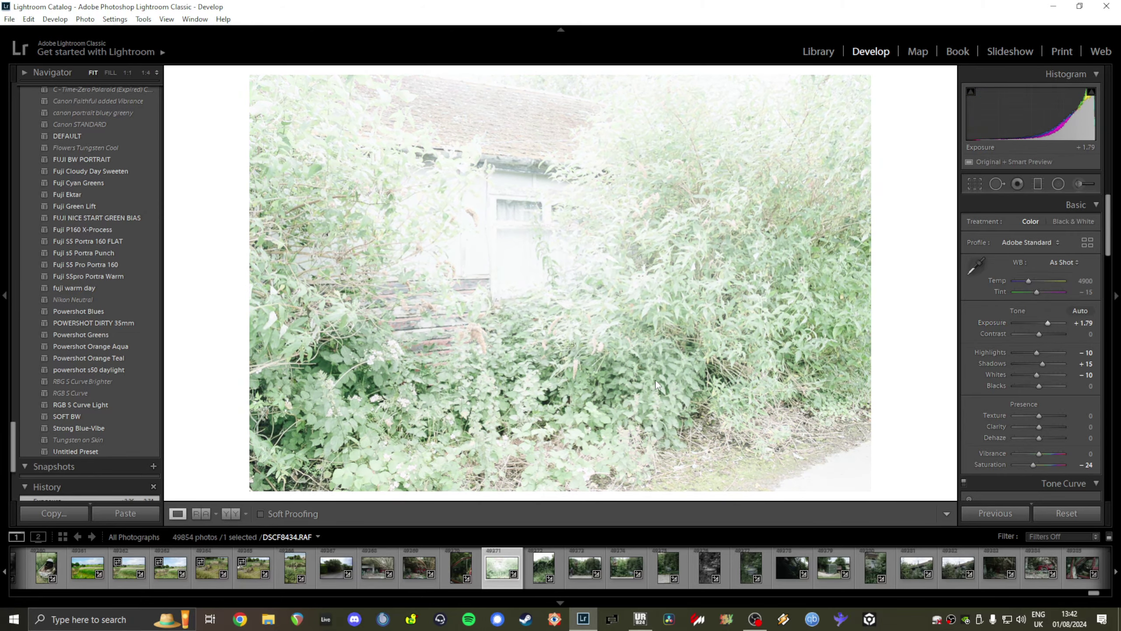
click(260, 407)
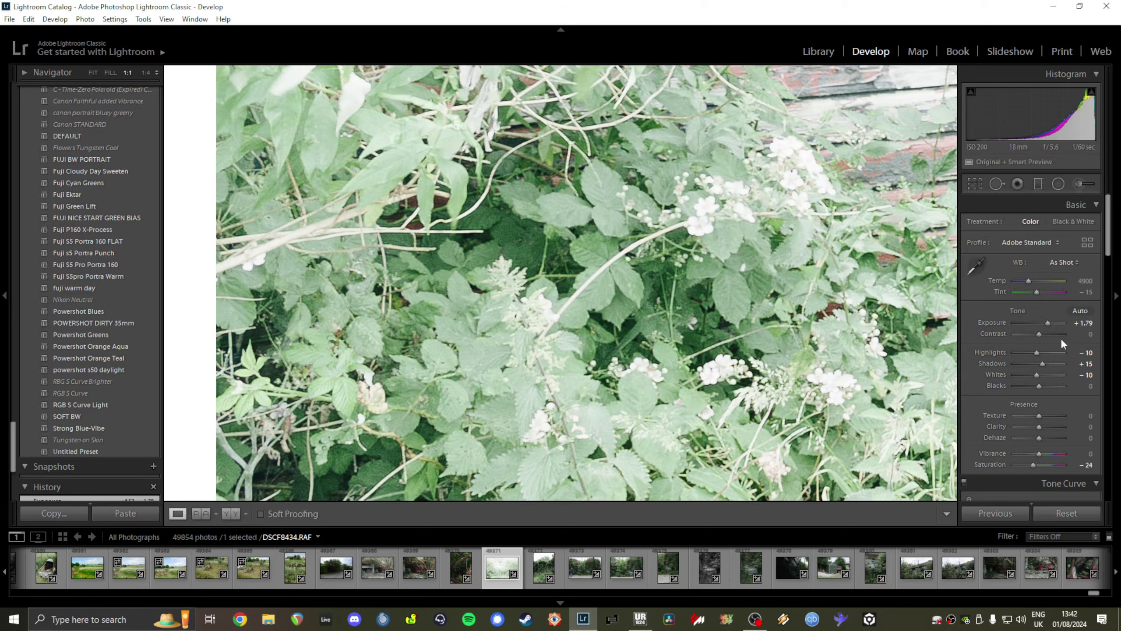
drag(1046, 320, 1042, 328)
scroll(993, 356, down, 8)
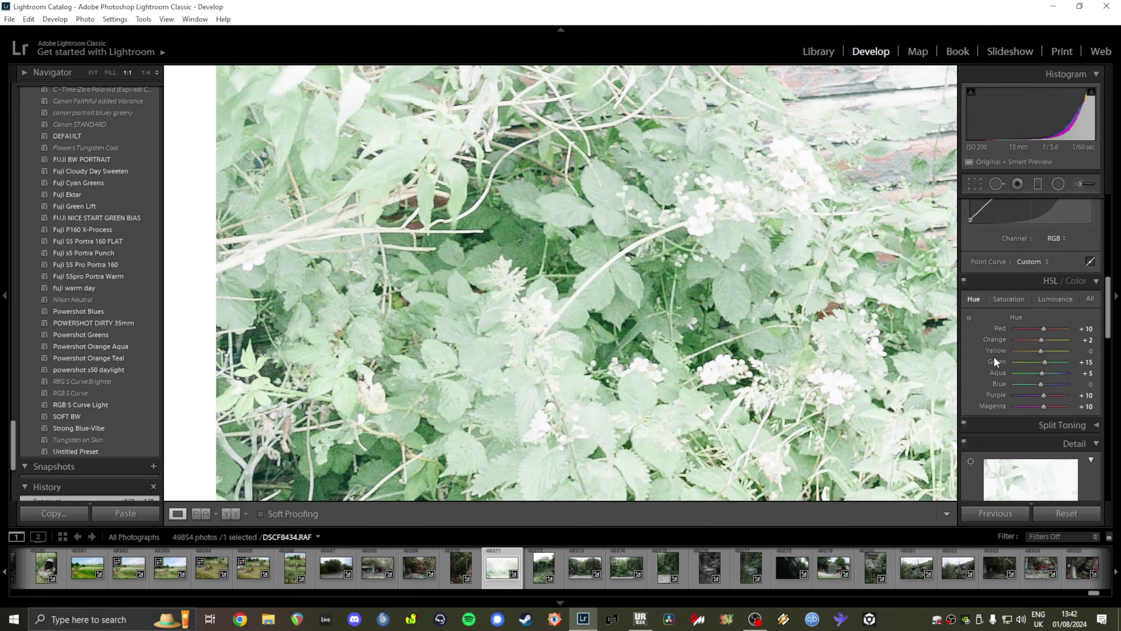
scroll(994, 359, down, 4)
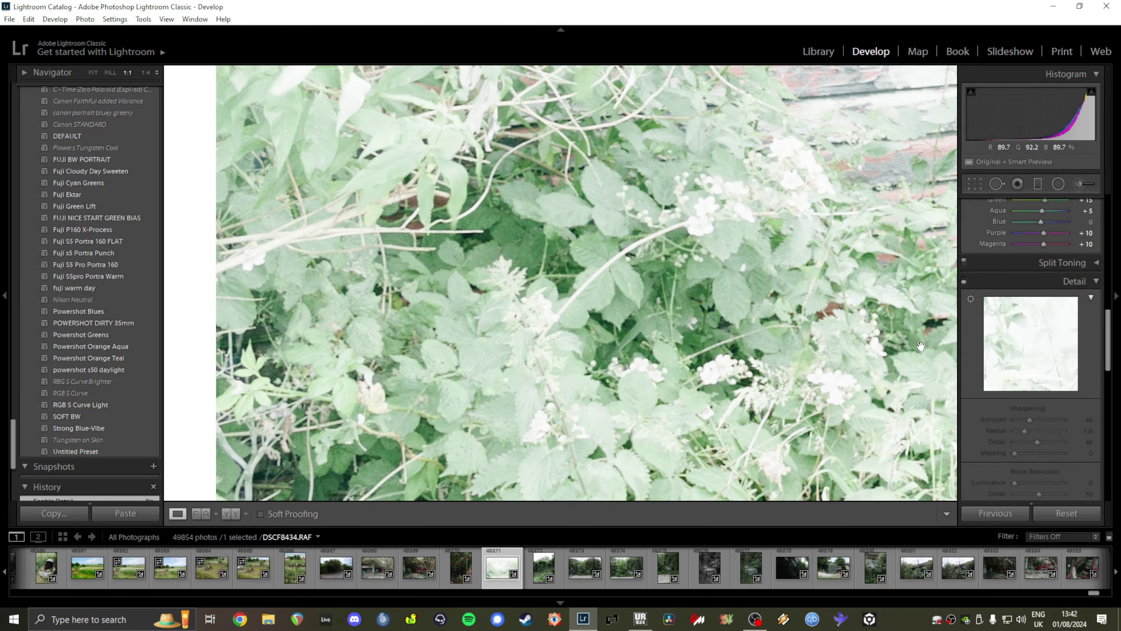
drag(543, 315, 471, 318)
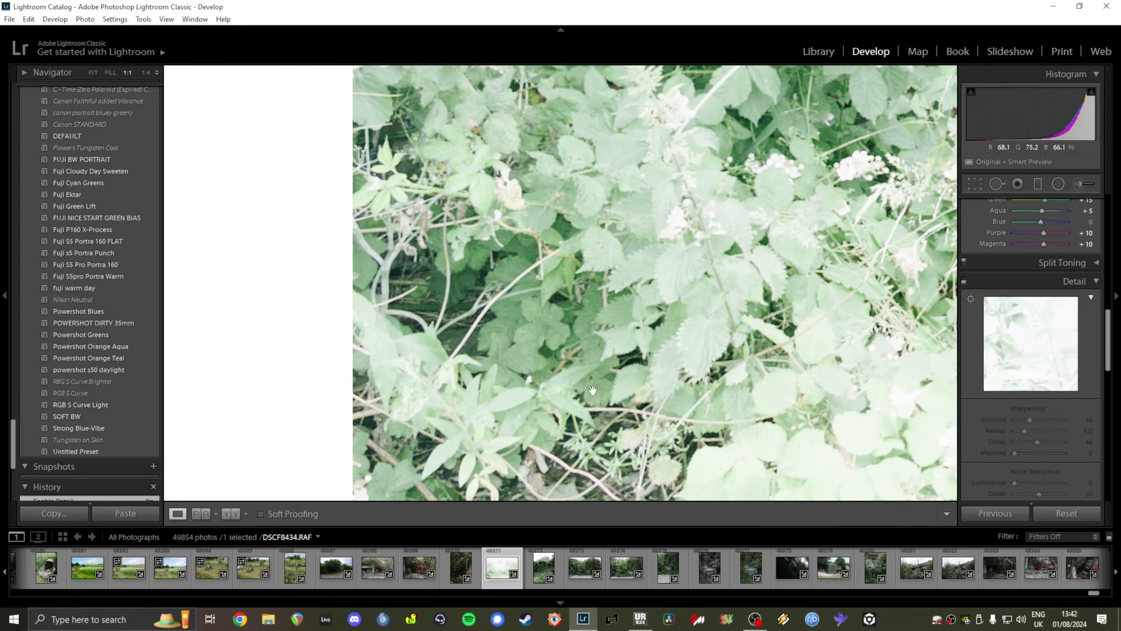
scroll(1005, 422, down, 3)
drag(567, 374, 543, 316)
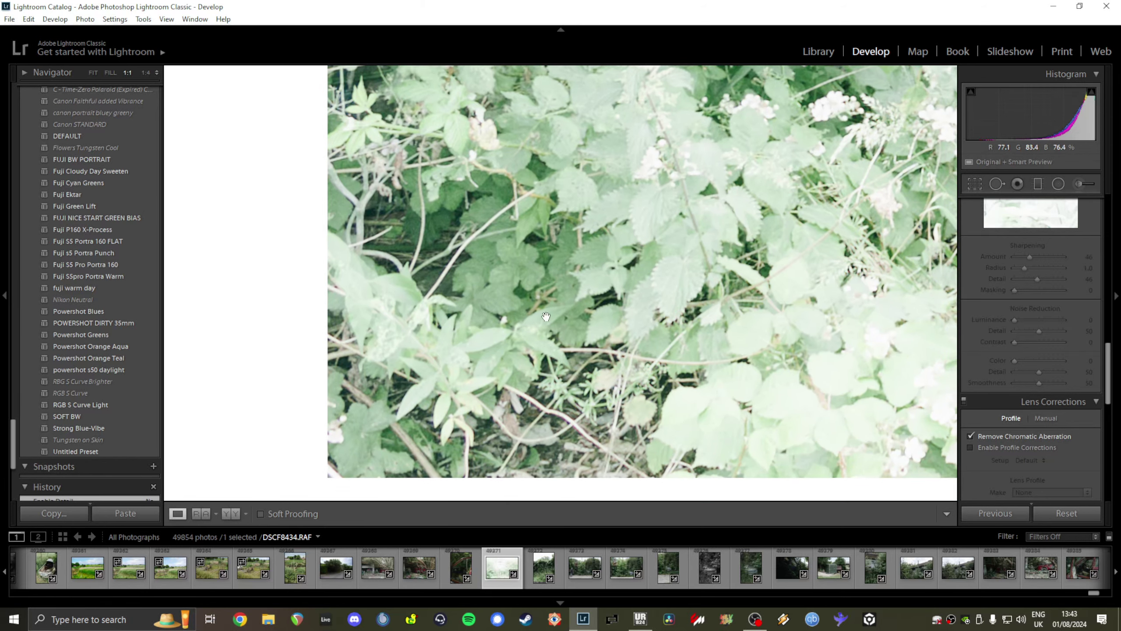
drag(520, 271, 455, 326)
scroll(1094, 378, up, 5)
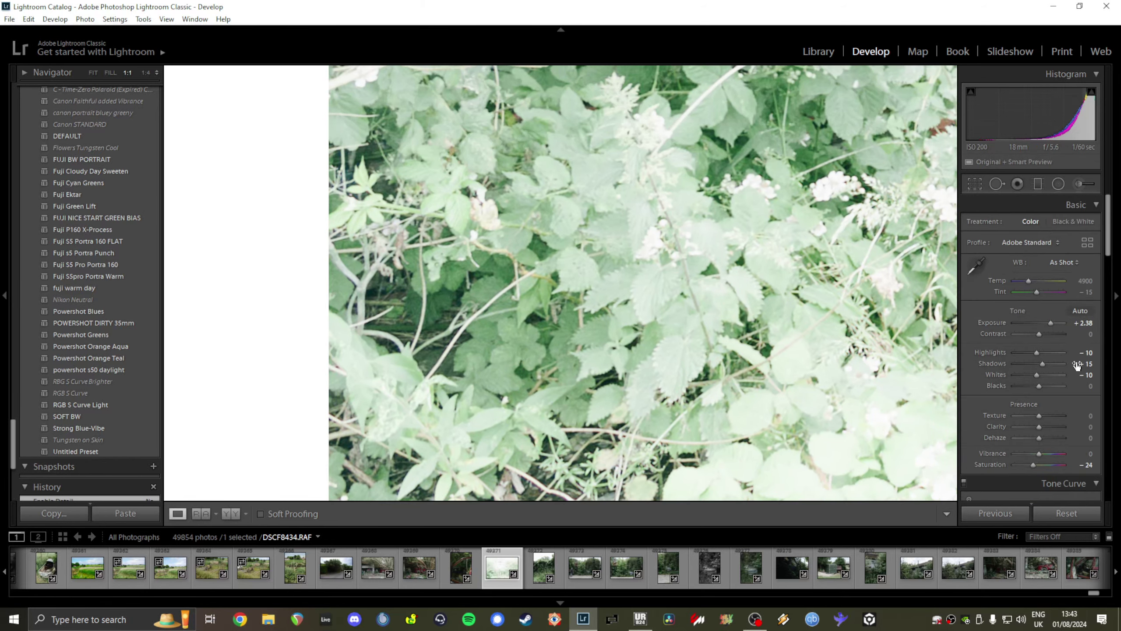
Step: Reset exposure, test +5.00 overexposure, reset again, then settle at about −0.95
double_click(1051, 323)
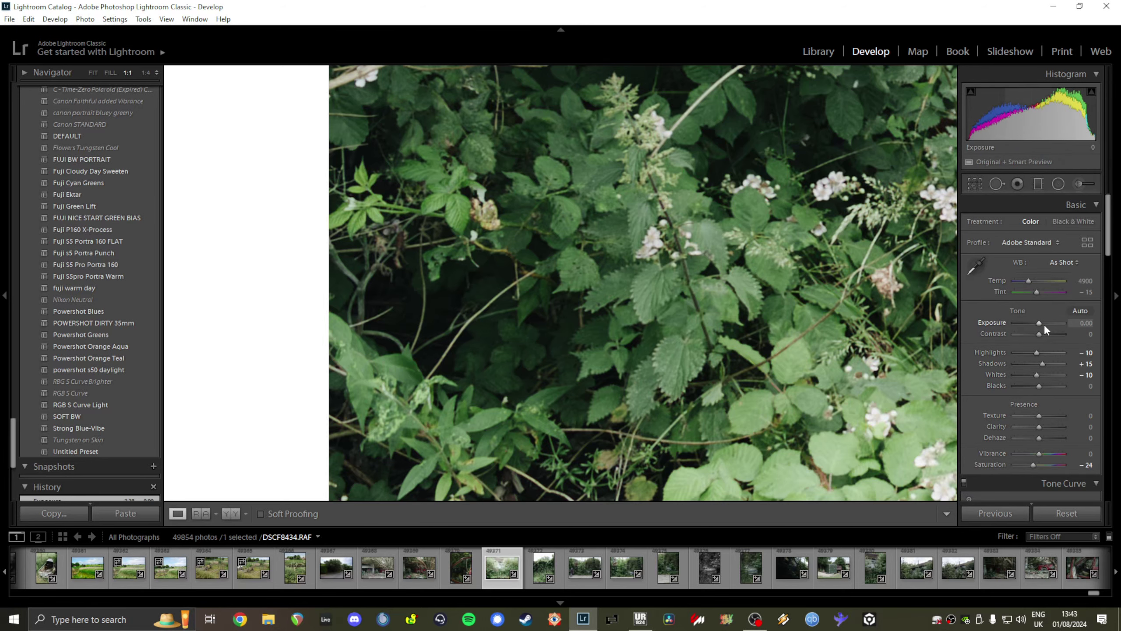
drag(1044, 324, 1066, 331)
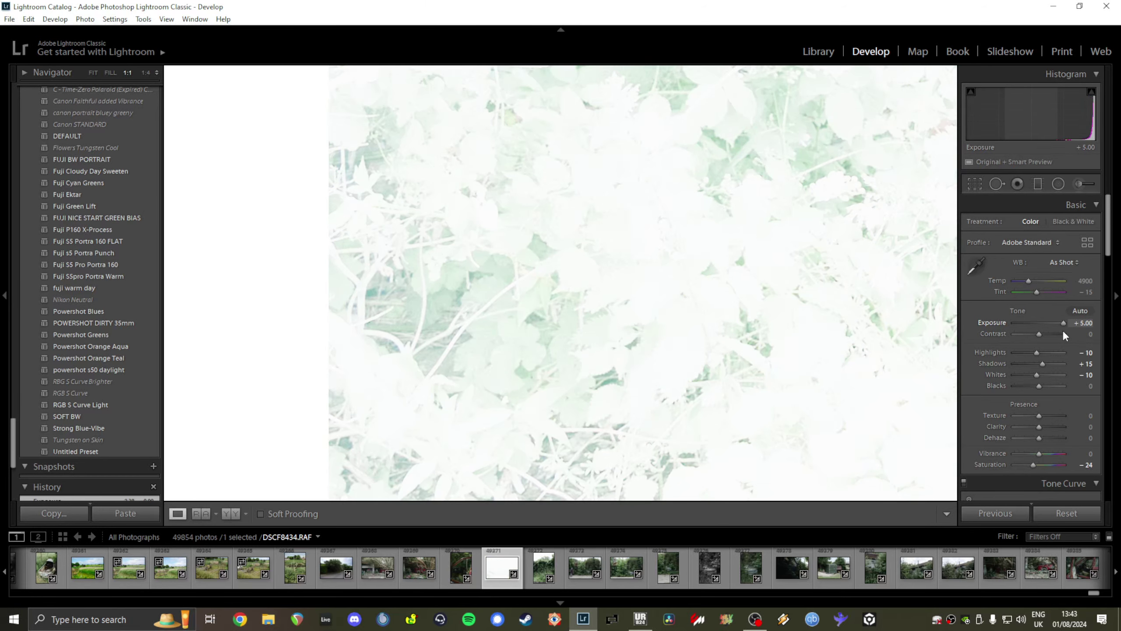
drag(619, 317, 577, 309)
click(577, 309)
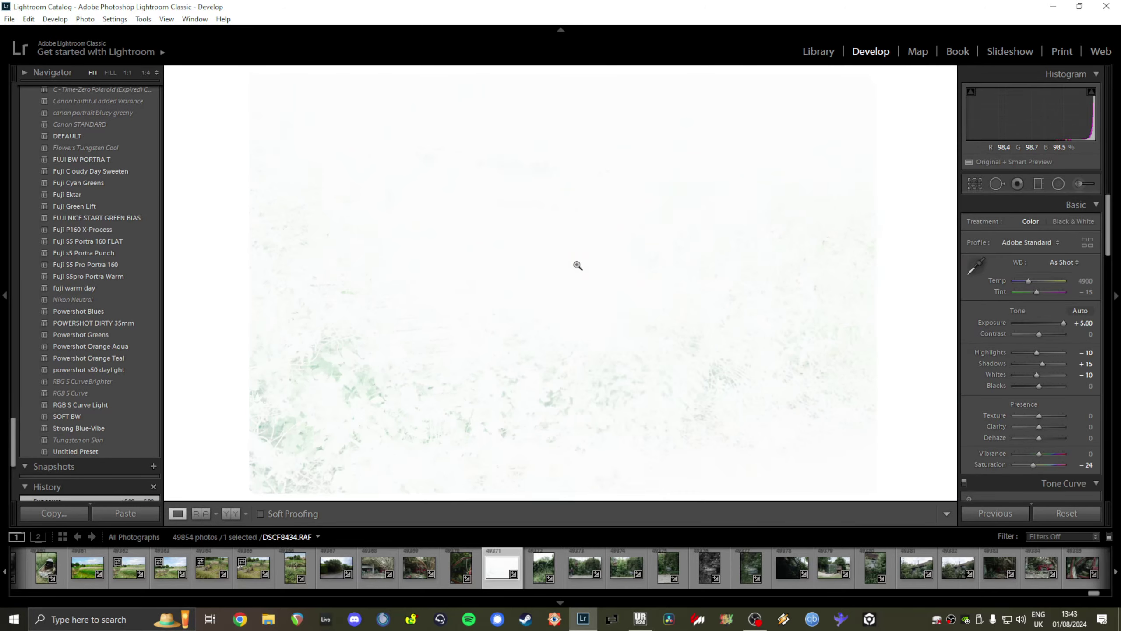
double_click(1064, 323)
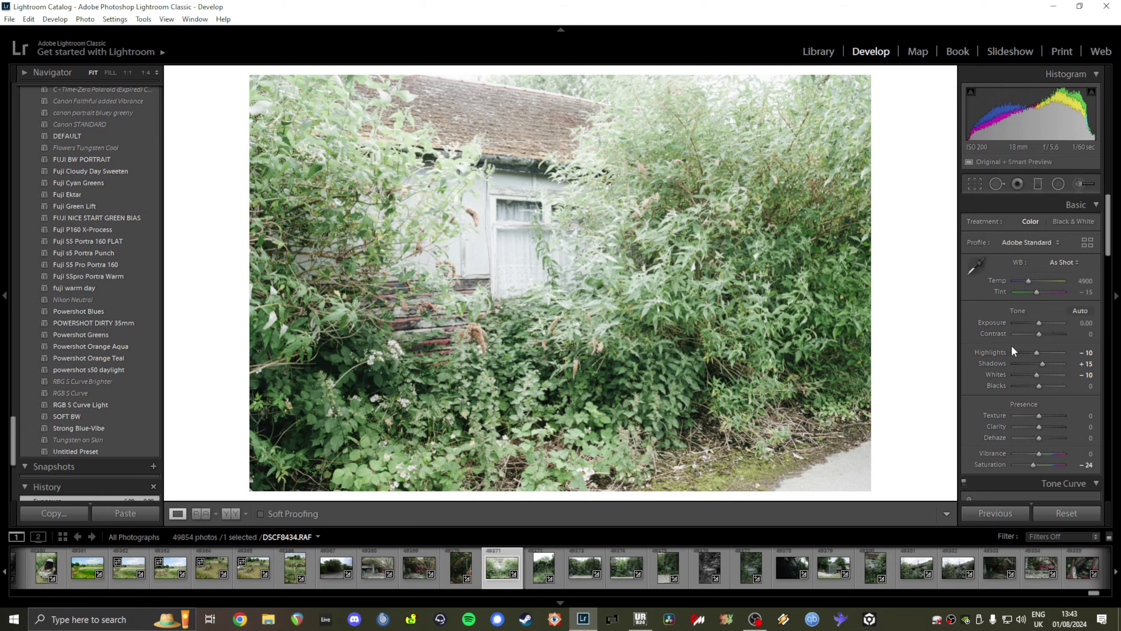
drag(1039, 323, 1034, 318)
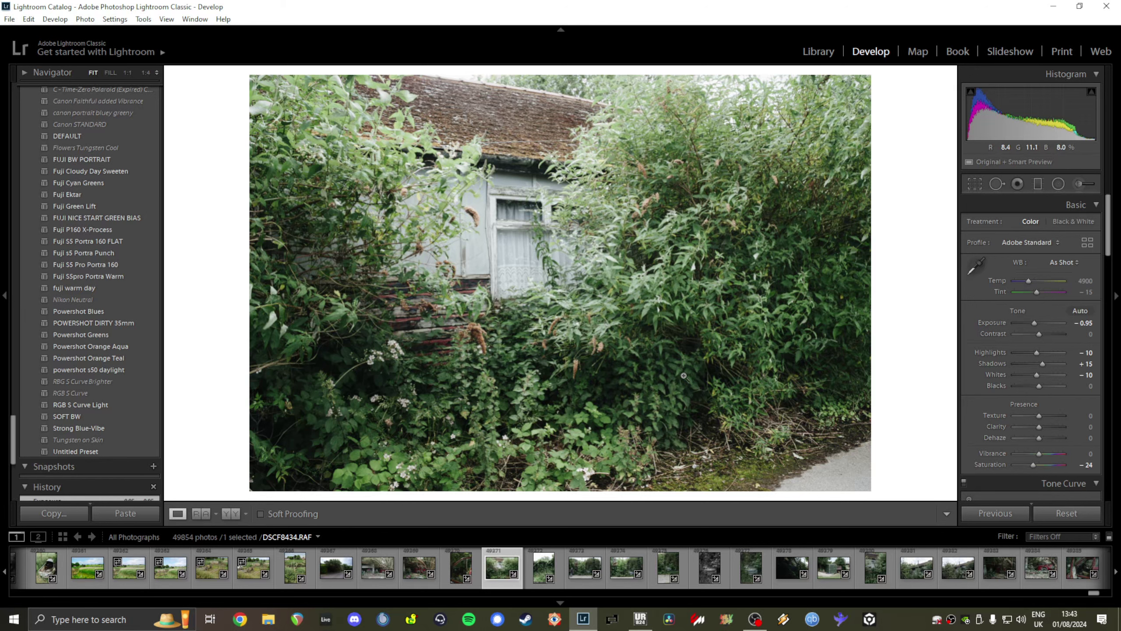
scroll(552, 570, down, 3)
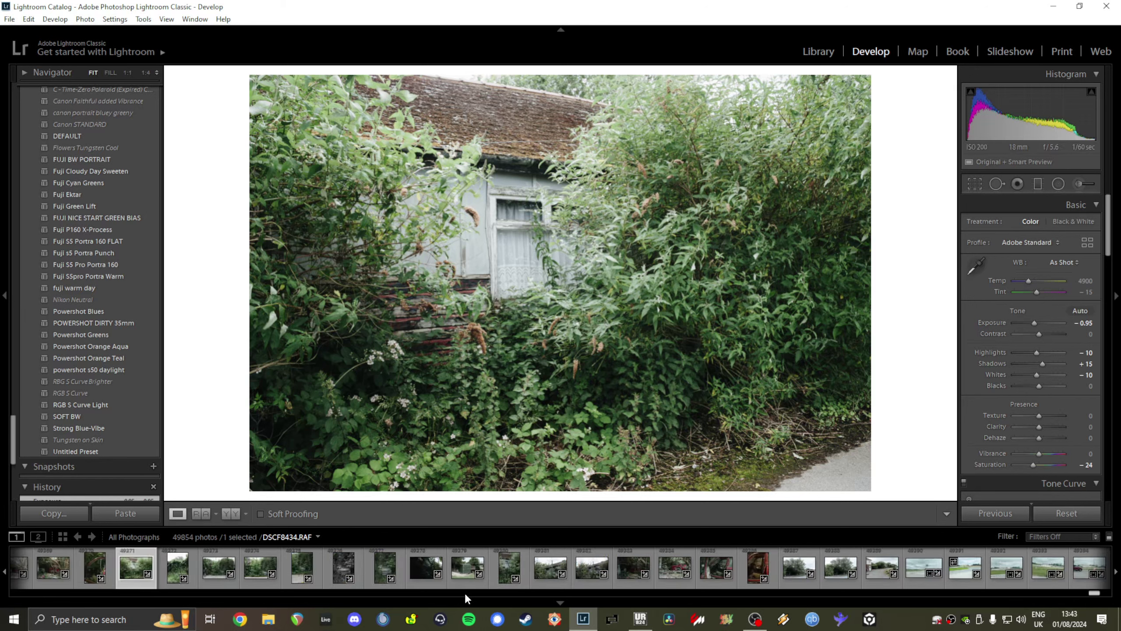
Step: Step past the B&W Bedford truck and DSCF8441 to DSCF8443, inspecting its window frame at 1:1
click(340, 582)
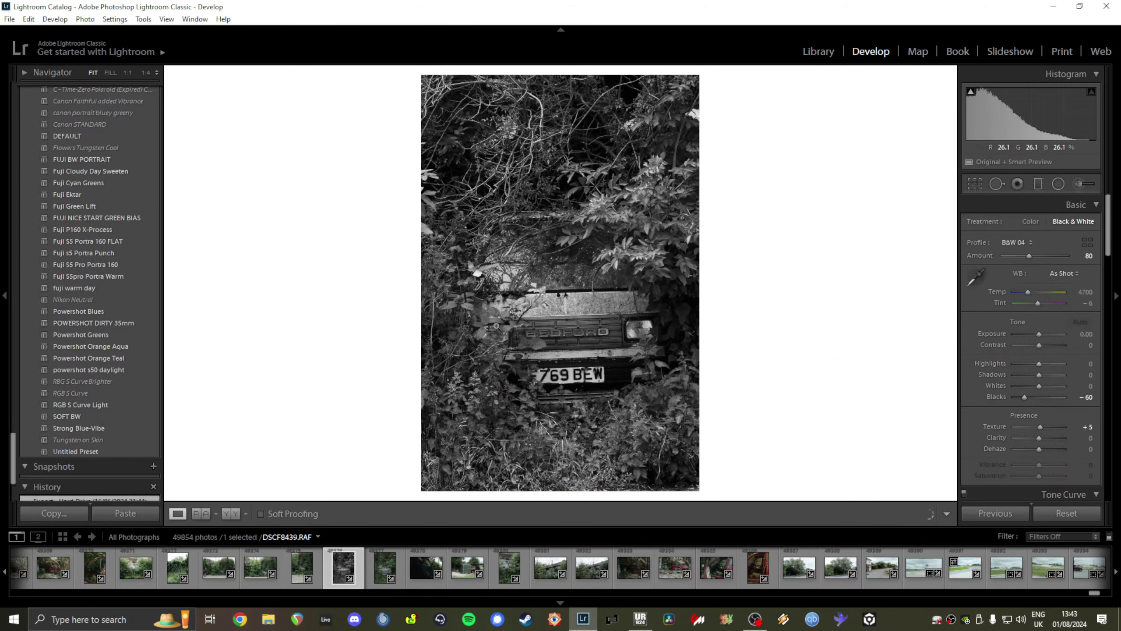
click(418, 570)
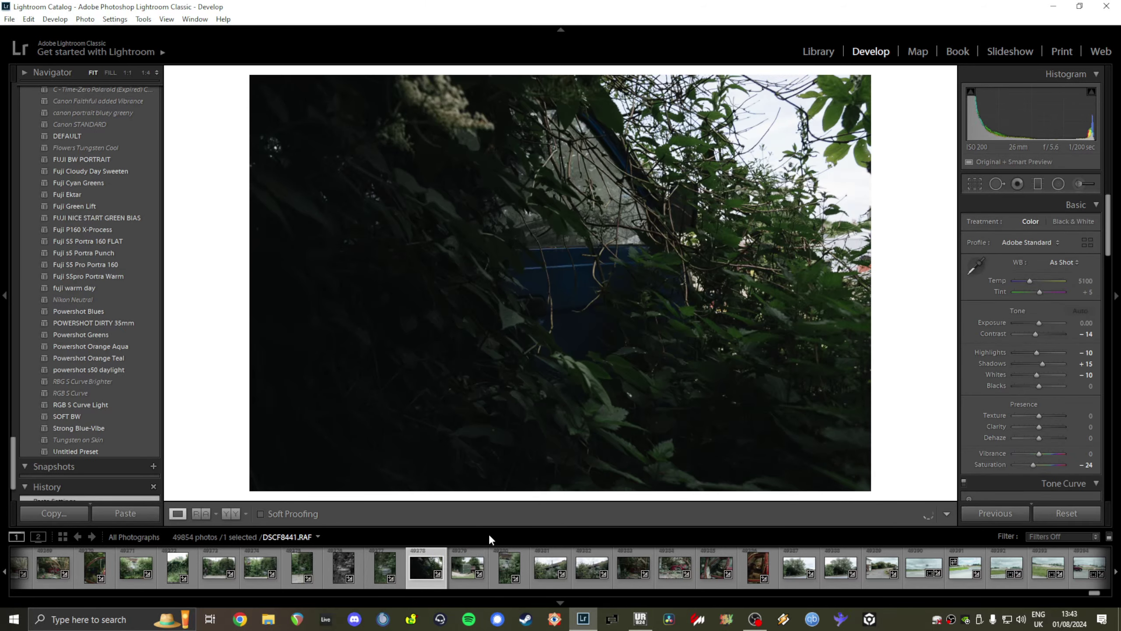
click(502, 572)
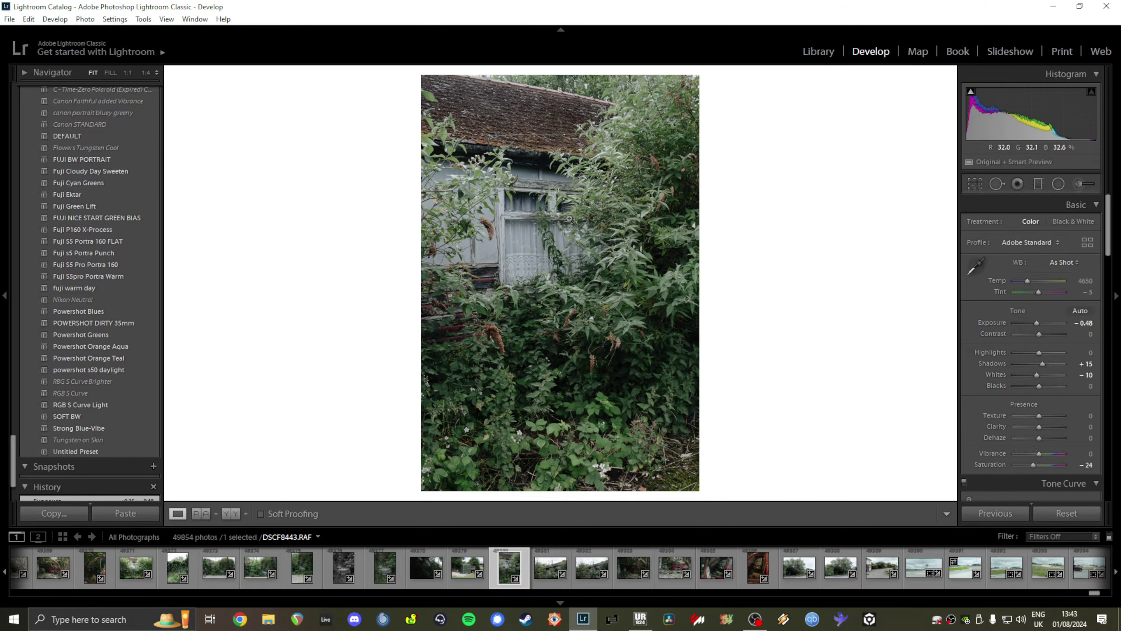
drag(568, 339, 635, 221)
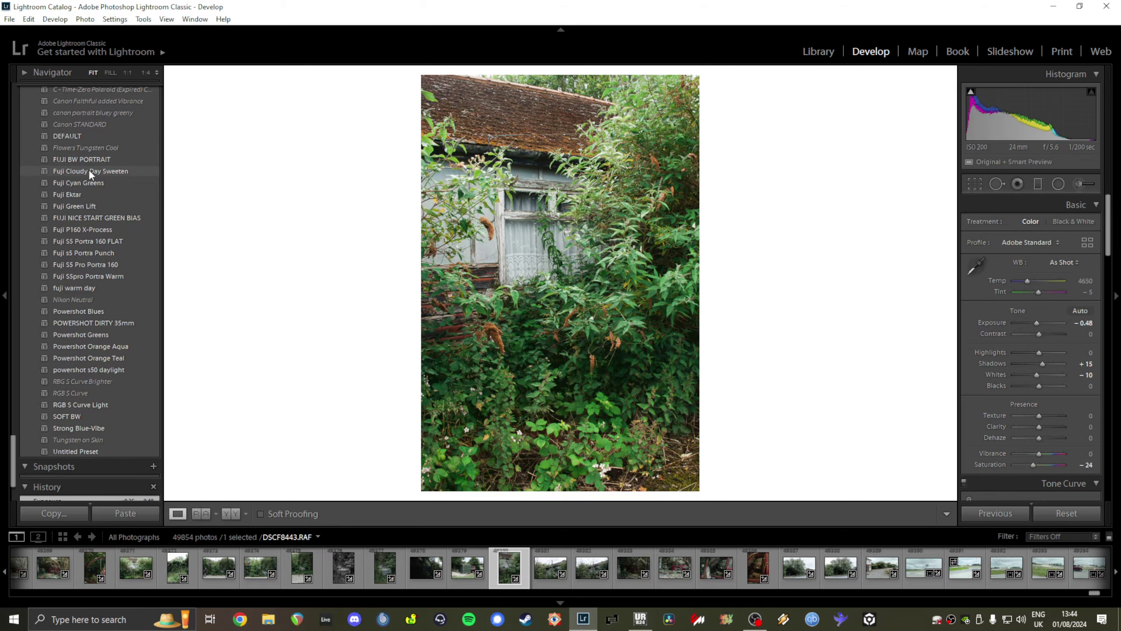
Step: Apply Fuji S5 Portra 160 FLAT after trying Cloudy Day Sweeten, then open black-and-white DSCF8464
click(89, 172)
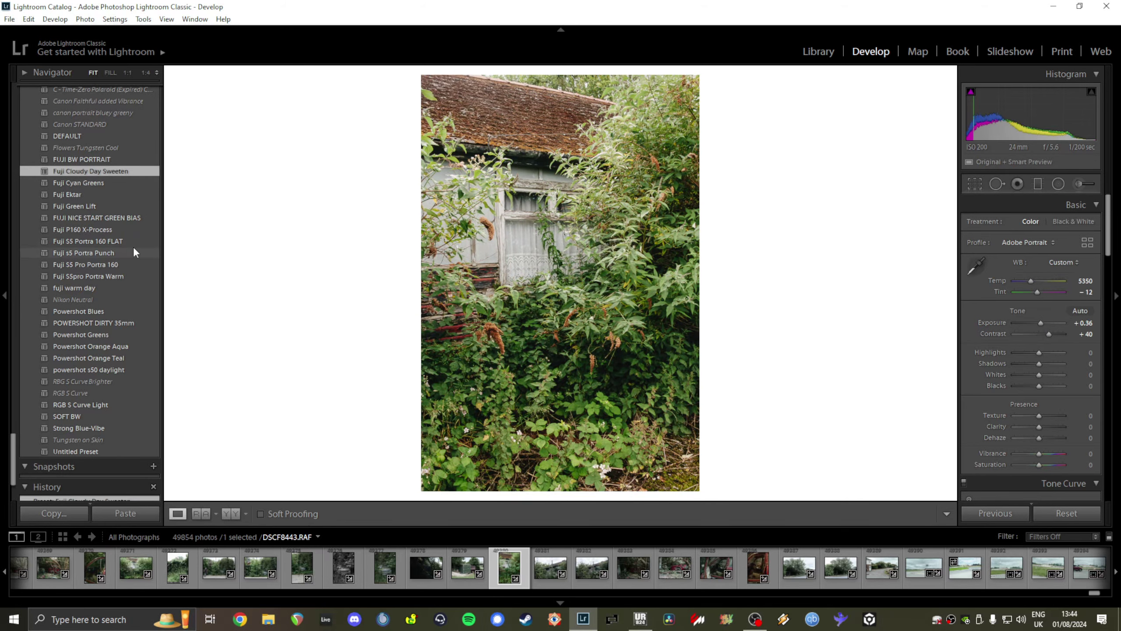
click(143, 241)
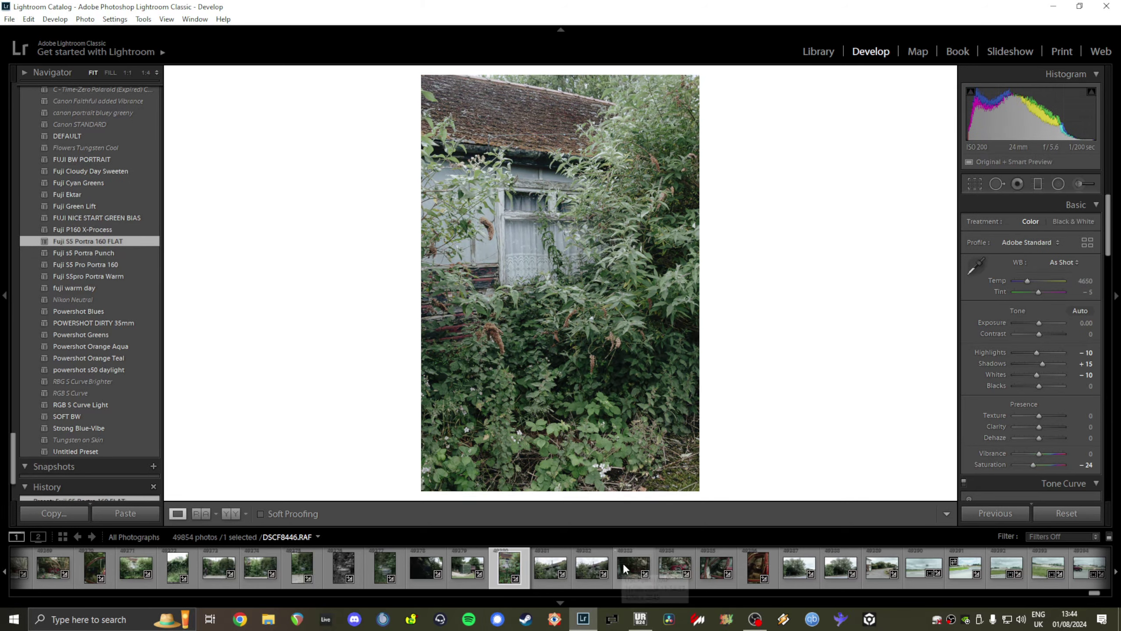
scroll(622, 563, down, 6)
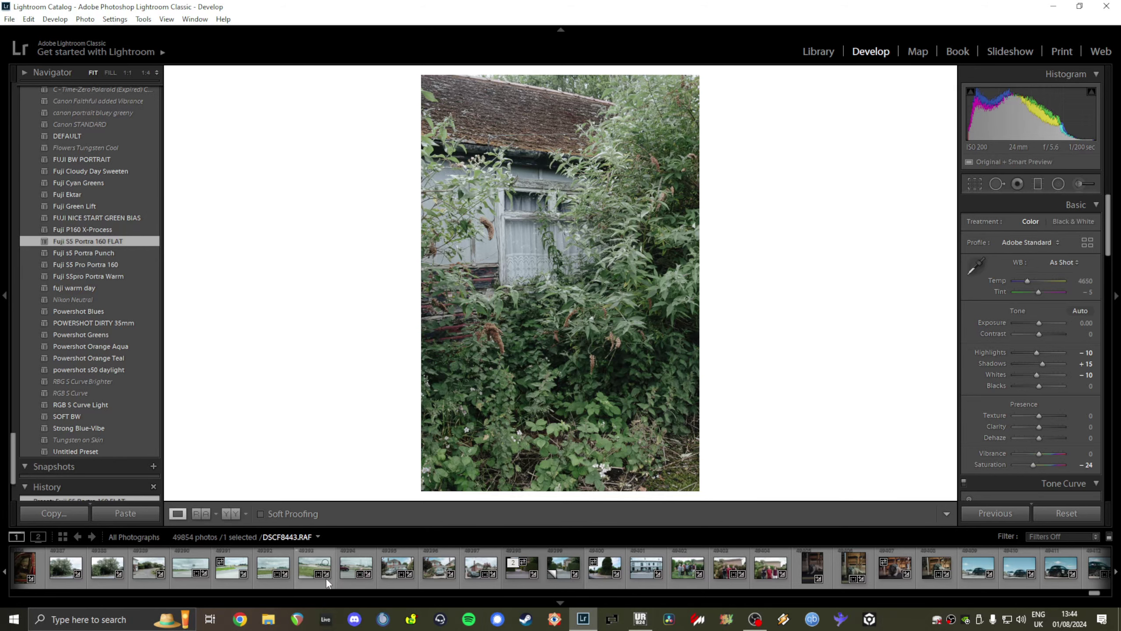
click(390, 569)
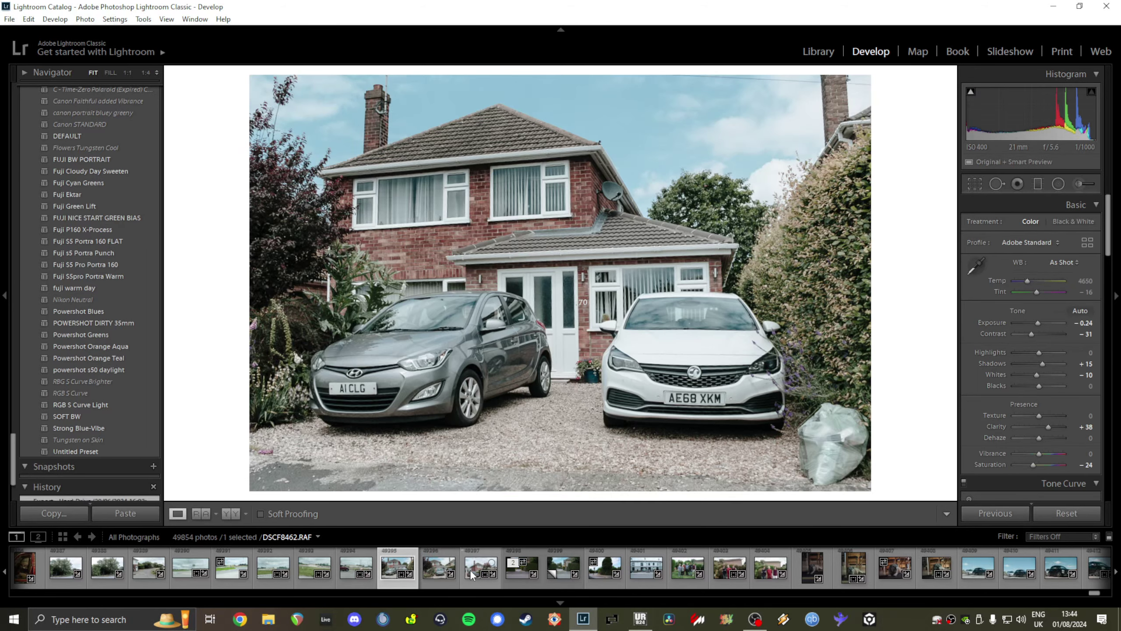
click(605, 571)
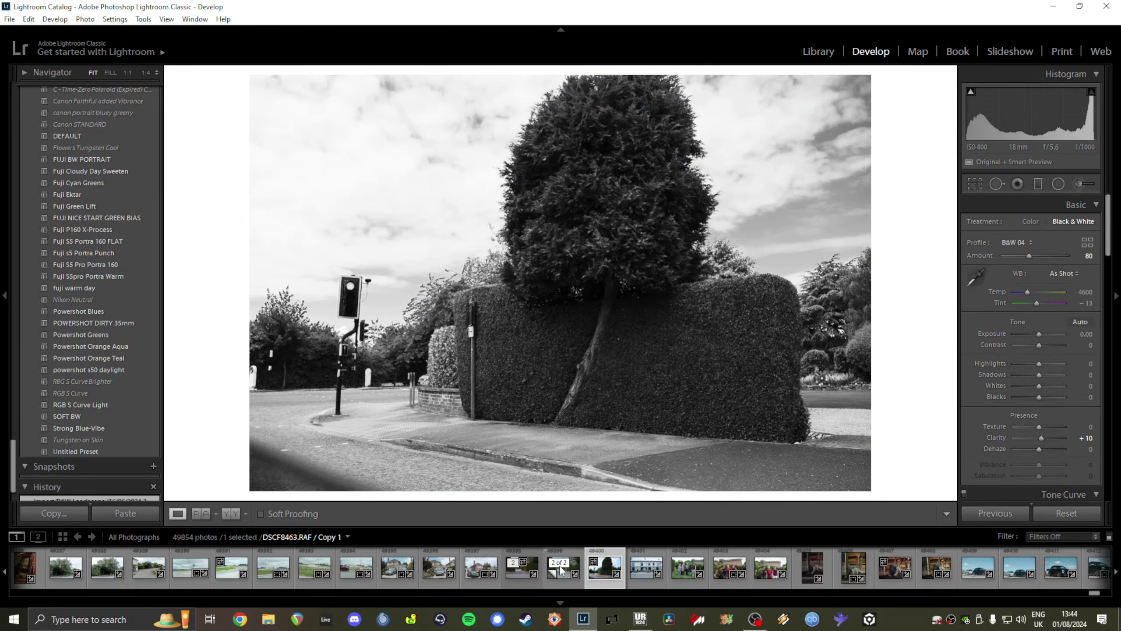
click(515, 569)
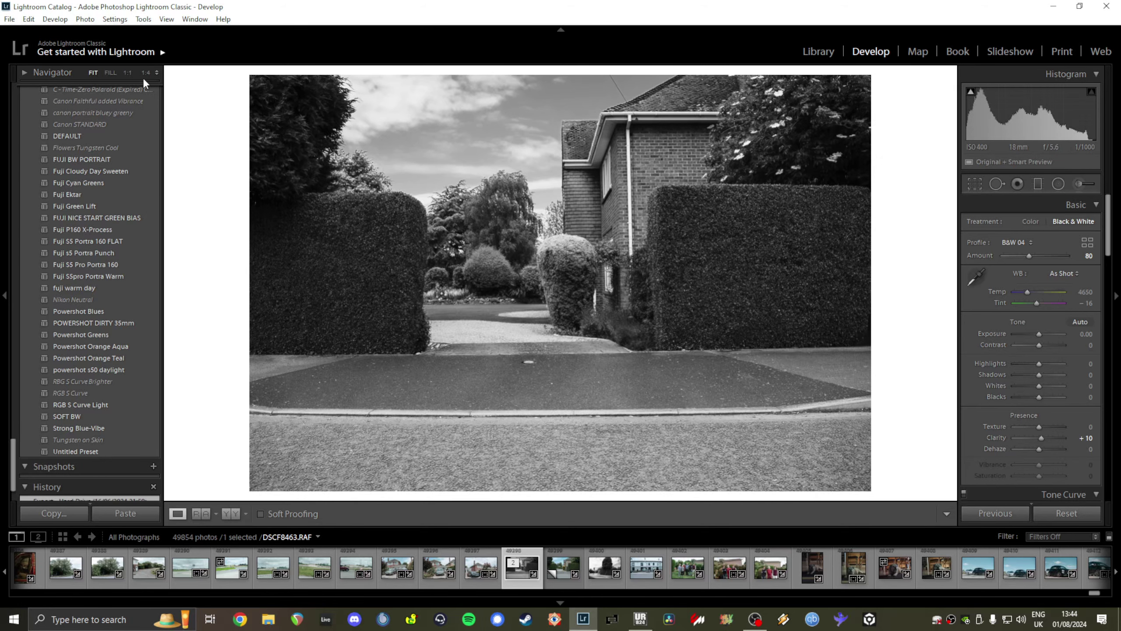
click(146, 71)
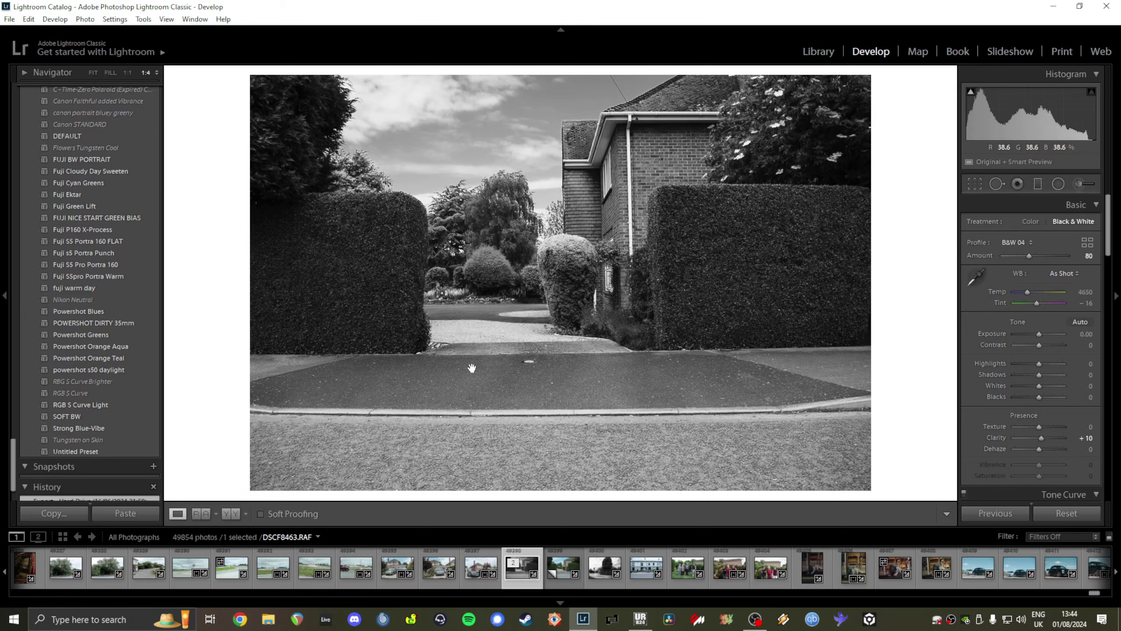
click(996, 183)
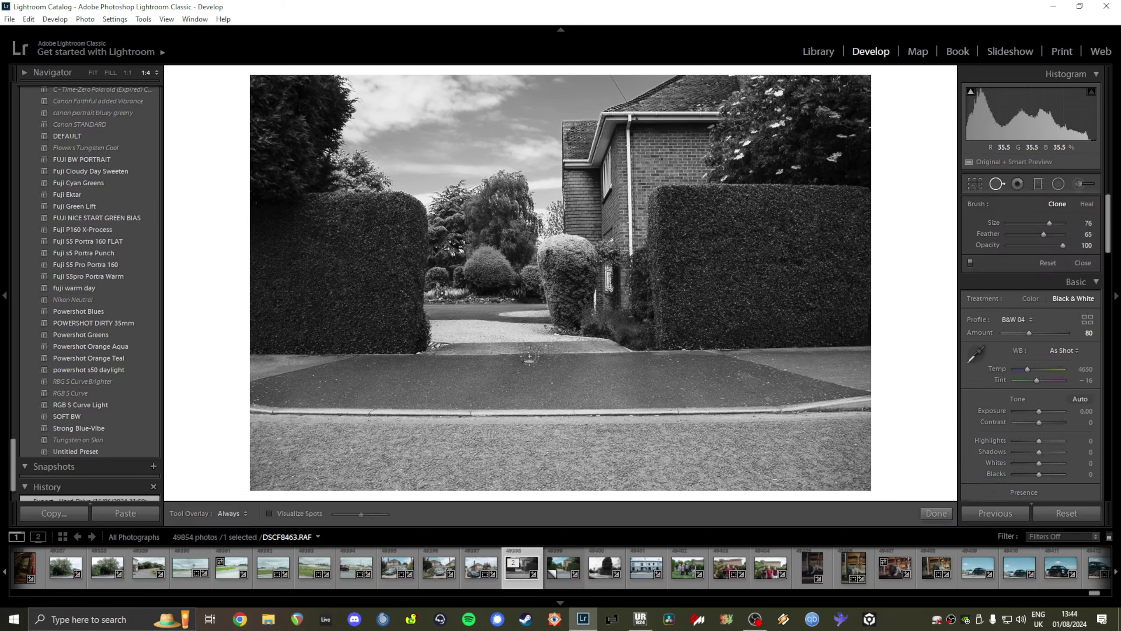
drag(527, 361, 534, 361)
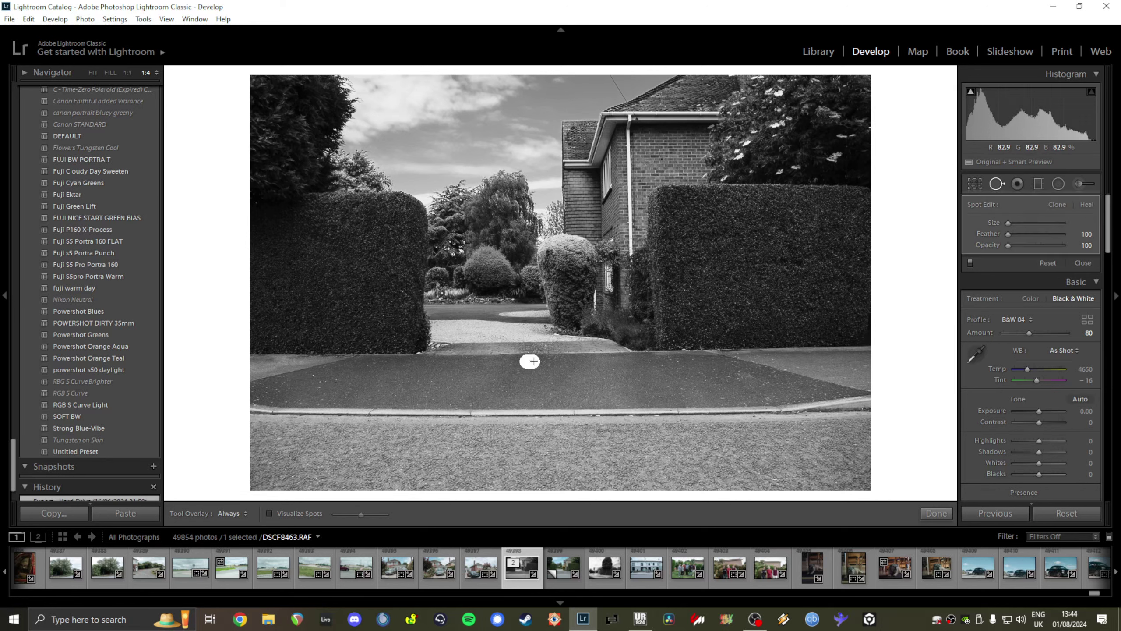
click(990, 186)
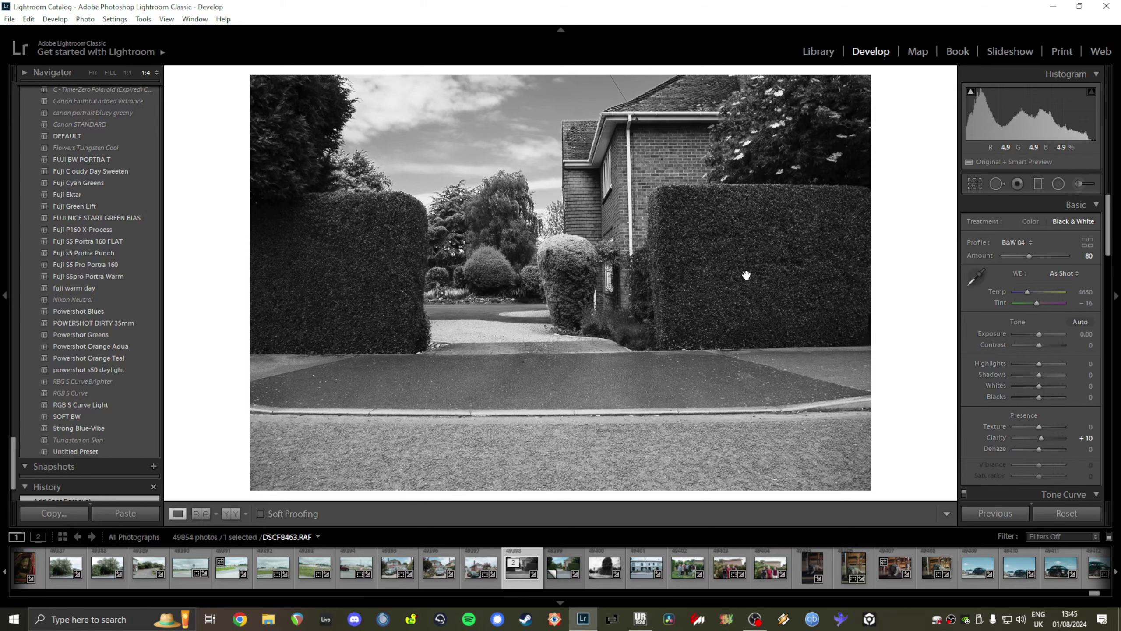
key(ctrl+z)
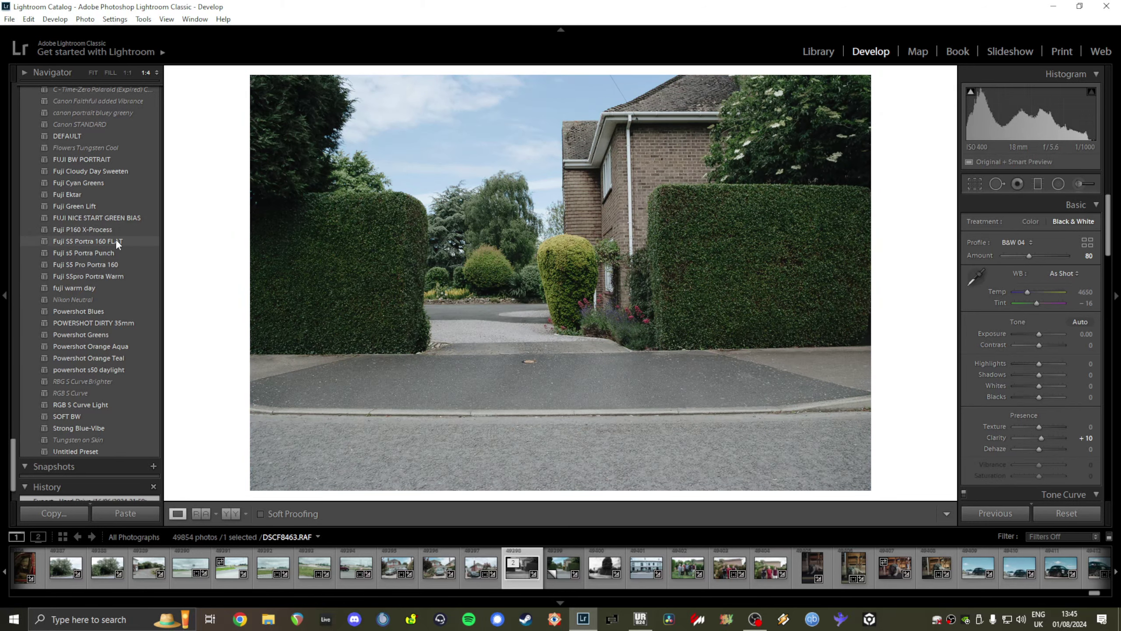
click(117, 241)
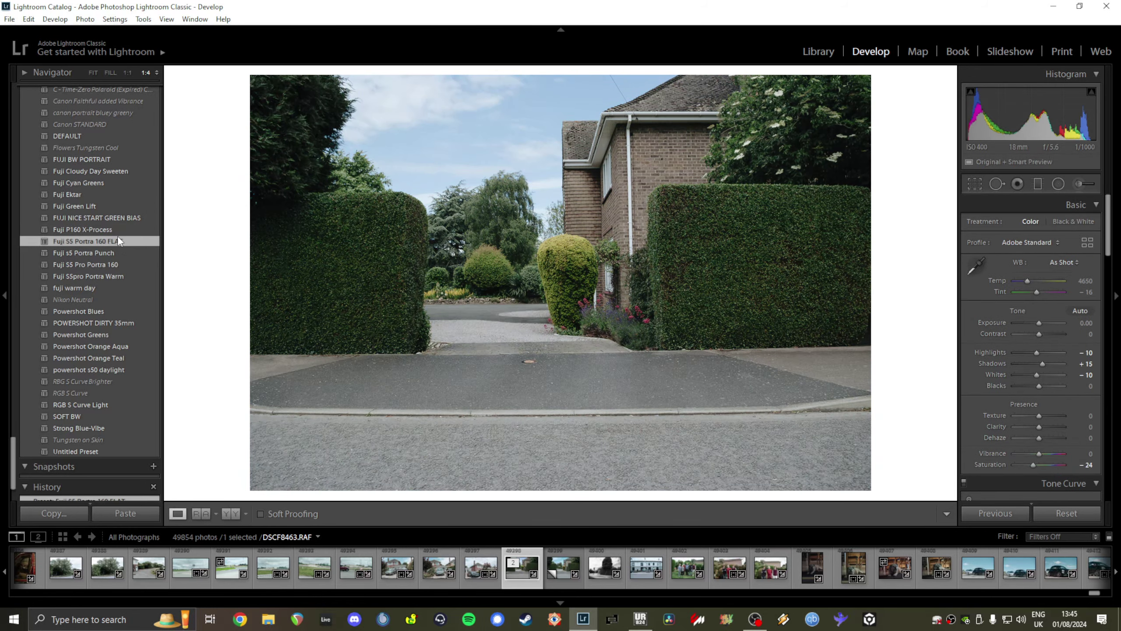
click(1049, 520)
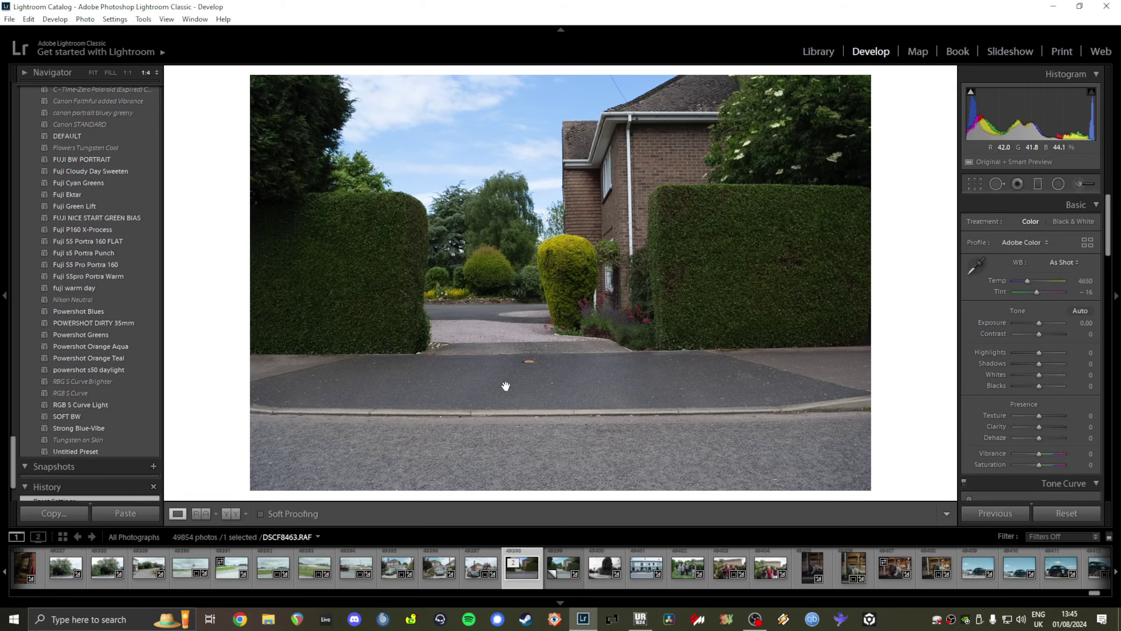
key(ctrl+z)
key(ctrl+z)
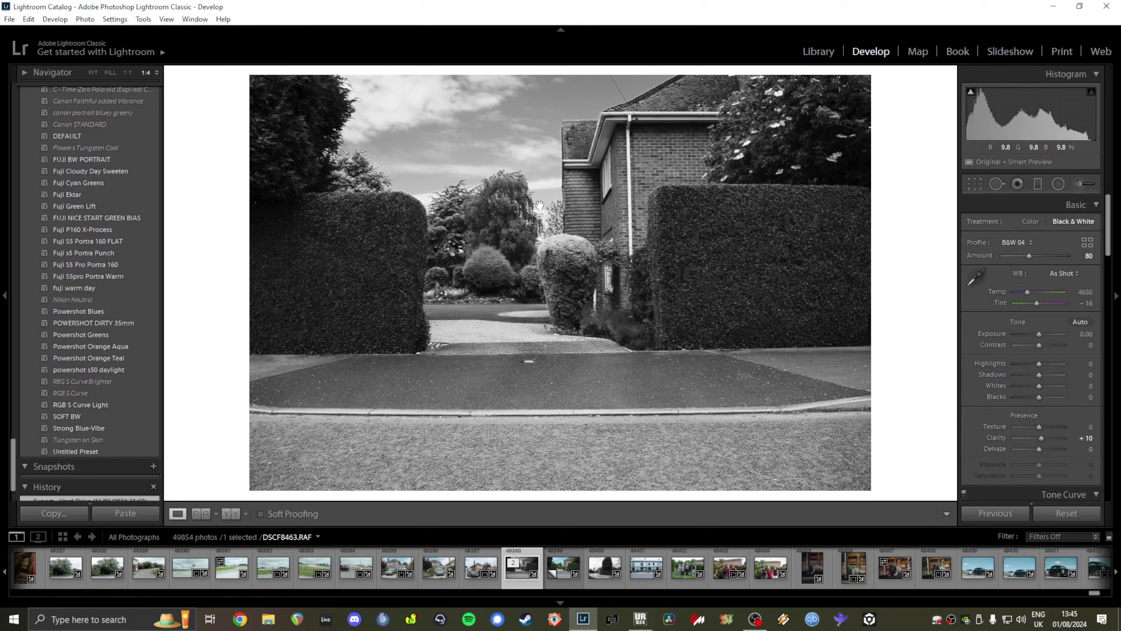
key(z)
drag(265, 189, 487, 155)
drag(452, 194, 653, 166)
drag(506, 163, 387, 265)
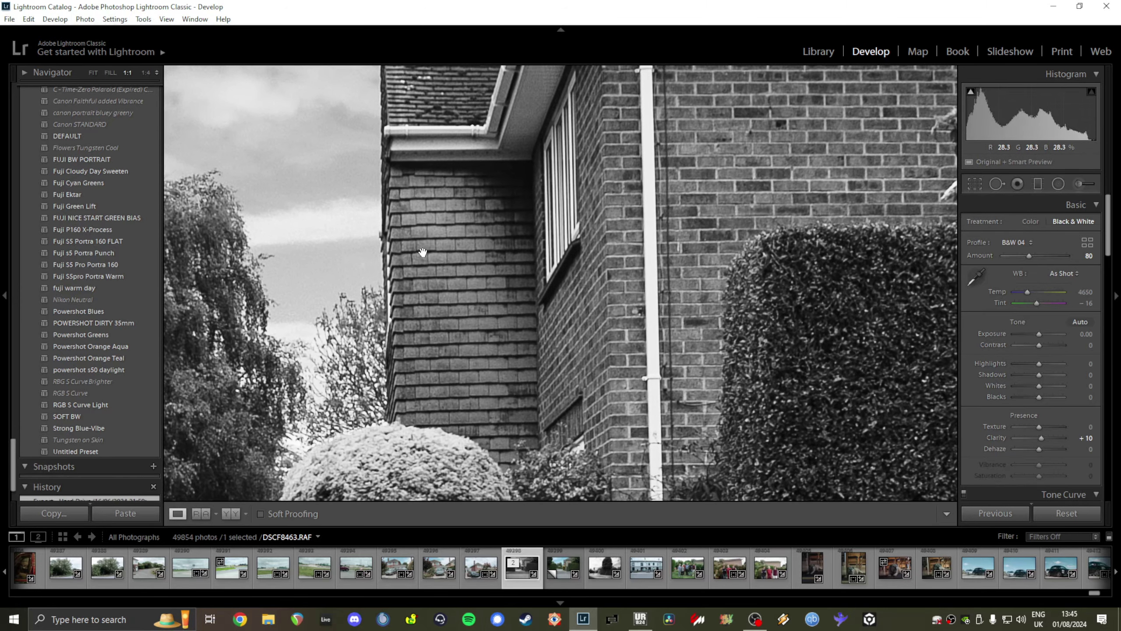
drag(655, 396, 413, 285)
drag(650, 276, 533, 393)
drag(618, 142, 750, 442)
drag(507, 243, 861, 283)
drag(529, 265, 794, 309)
drag(573, 132, 665, 180)
click(627, 195)
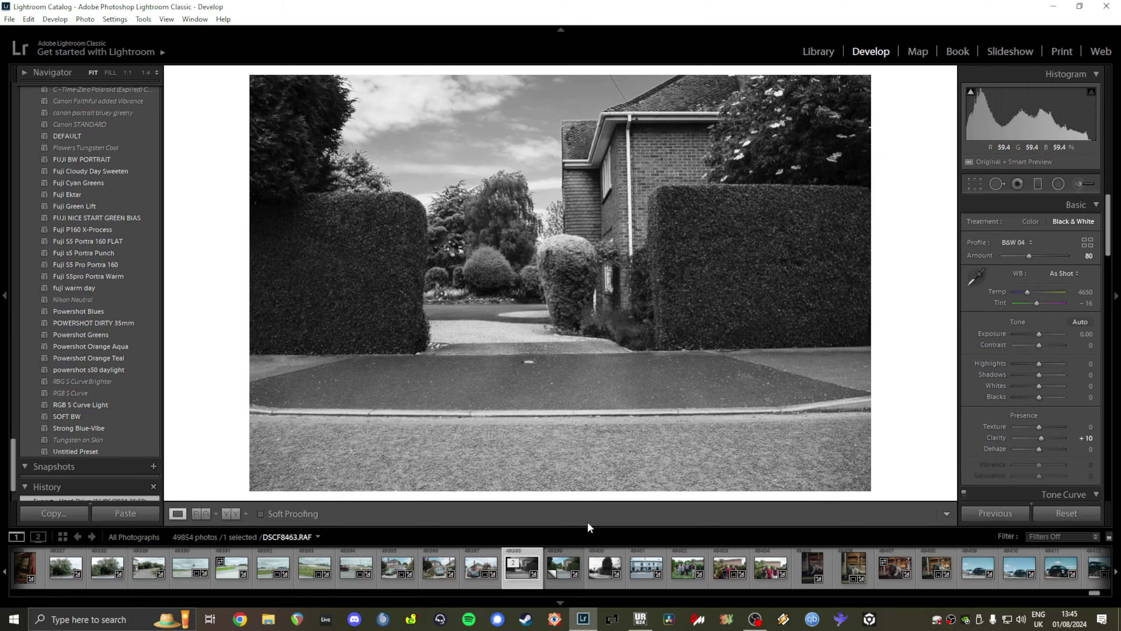
Step: Browse past DSCF8475, DSCF8458, DSCF8457 and DSCF8456 to the roundabout photo with the arrow sign
click(595, 577)
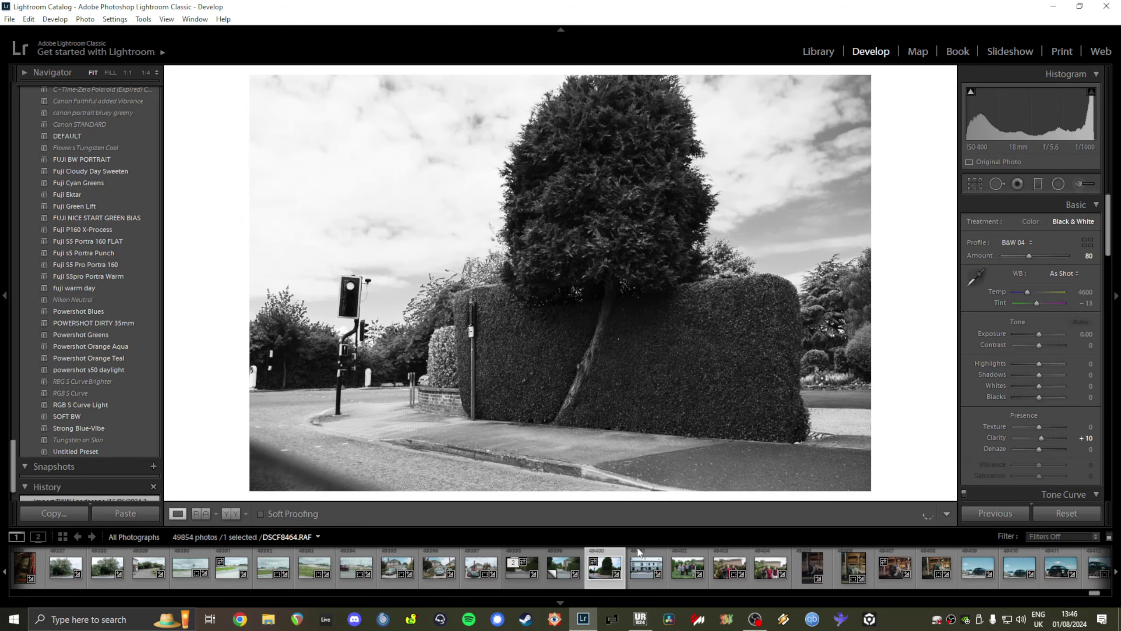
scroll(778, 586, down, 3)
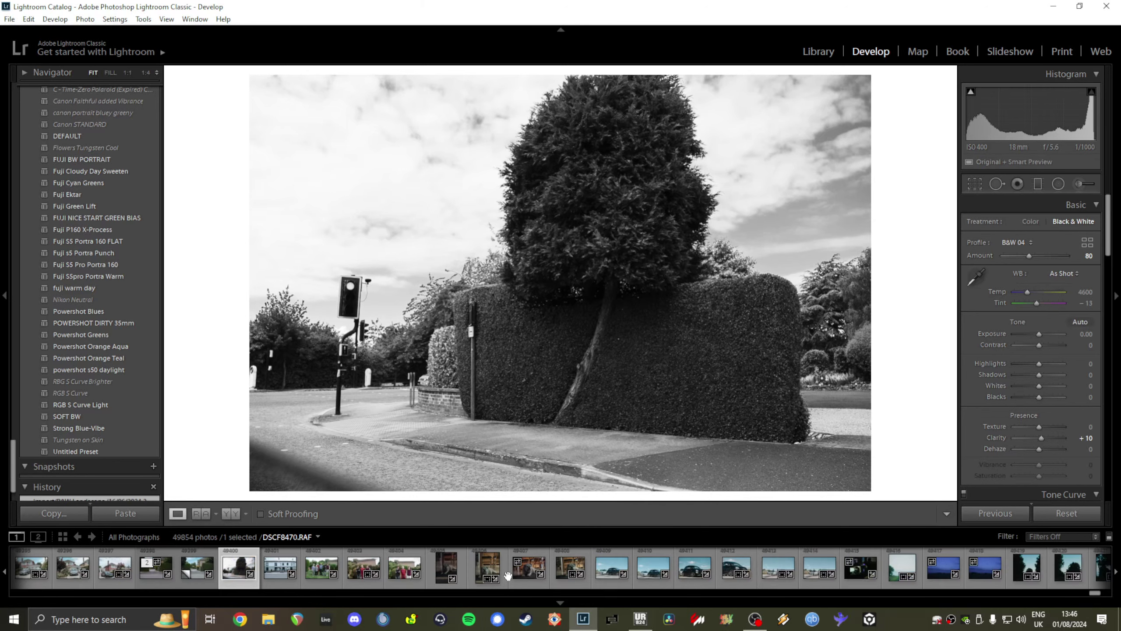
scroll(538, 578, down, 3)
click(313, 574)
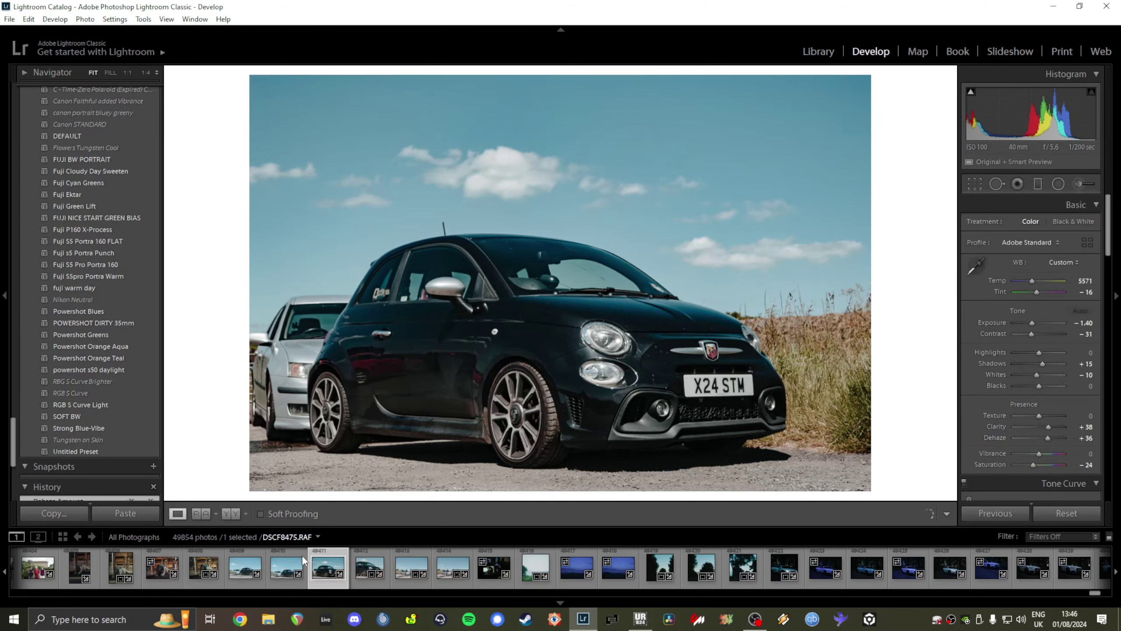
scroll(299, 567, up, 6)
click(314, 572)
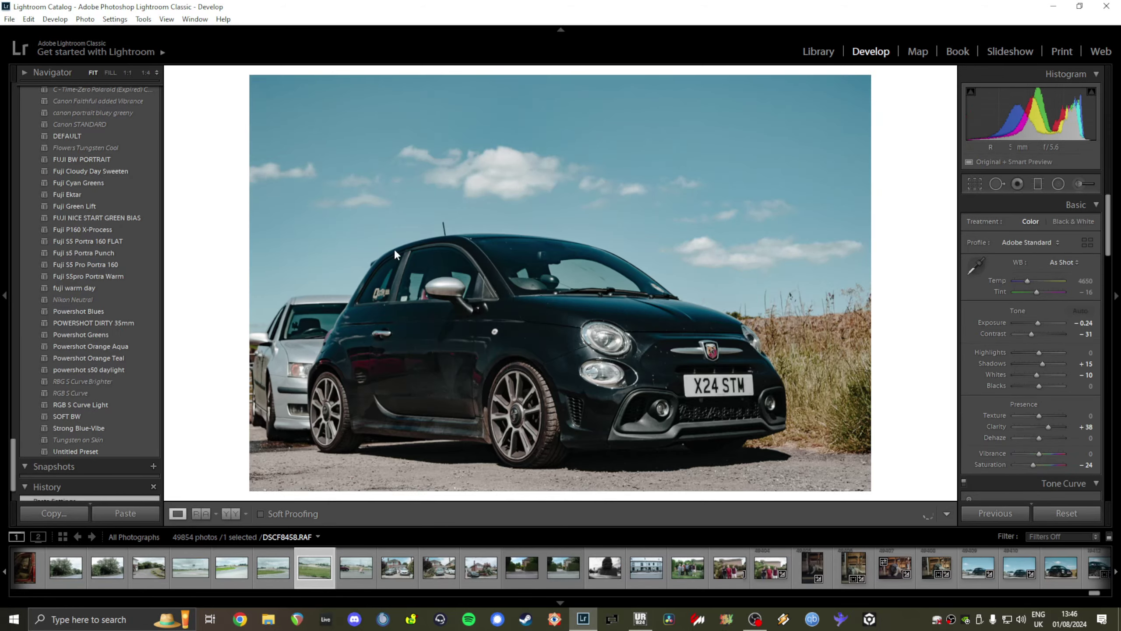
click(265, 567)
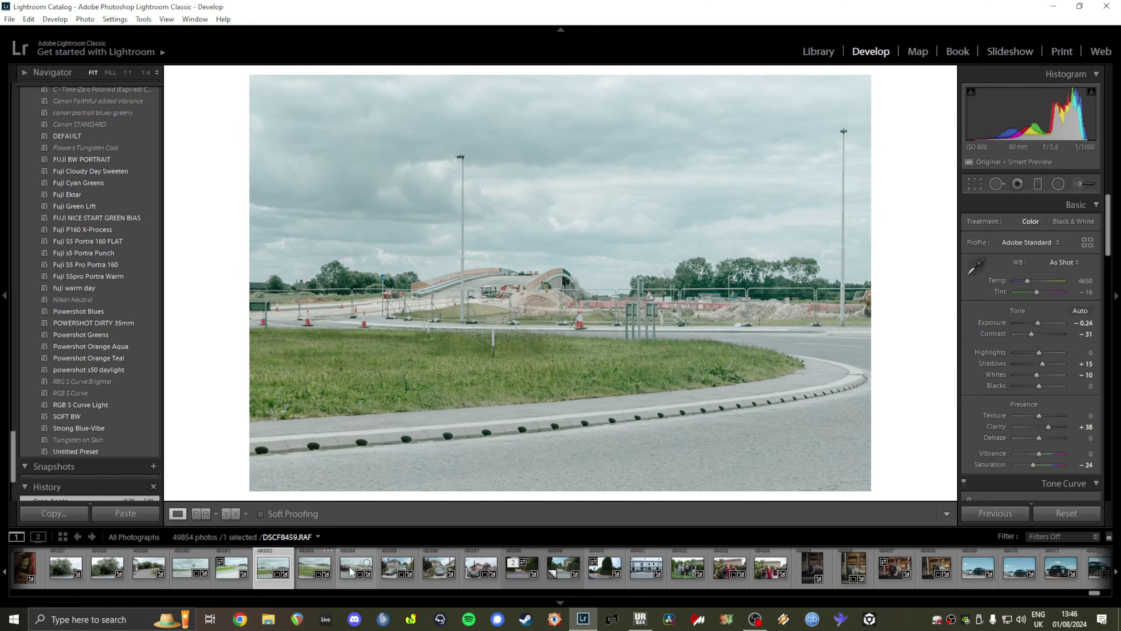
click(226, 574)
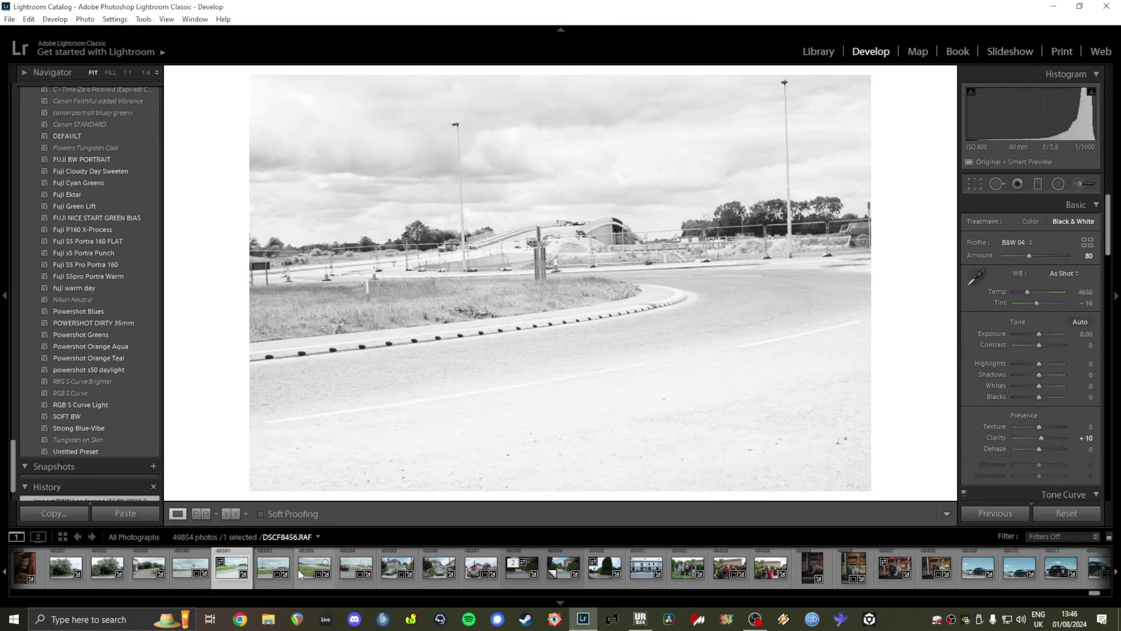
click(299, 571)
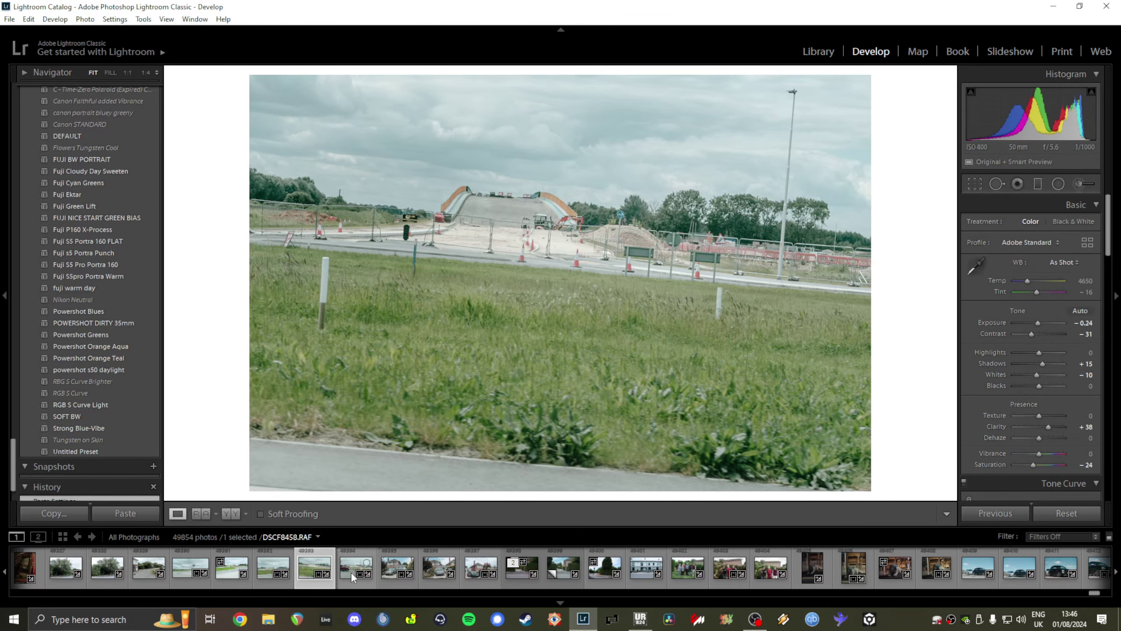
click(350, 571)
click(176, 569)
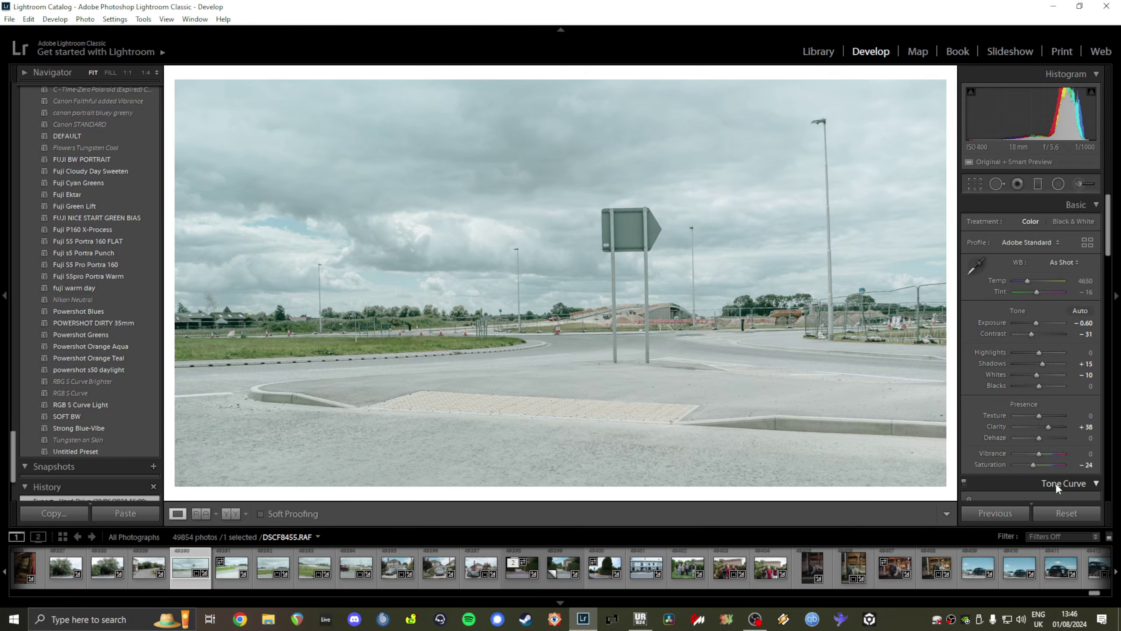
Step: Reset the roundabout photo, set Exposure to -0.95, straighten it about 2°, and return Highlights to 0 after trying -17
click(1074, 510)
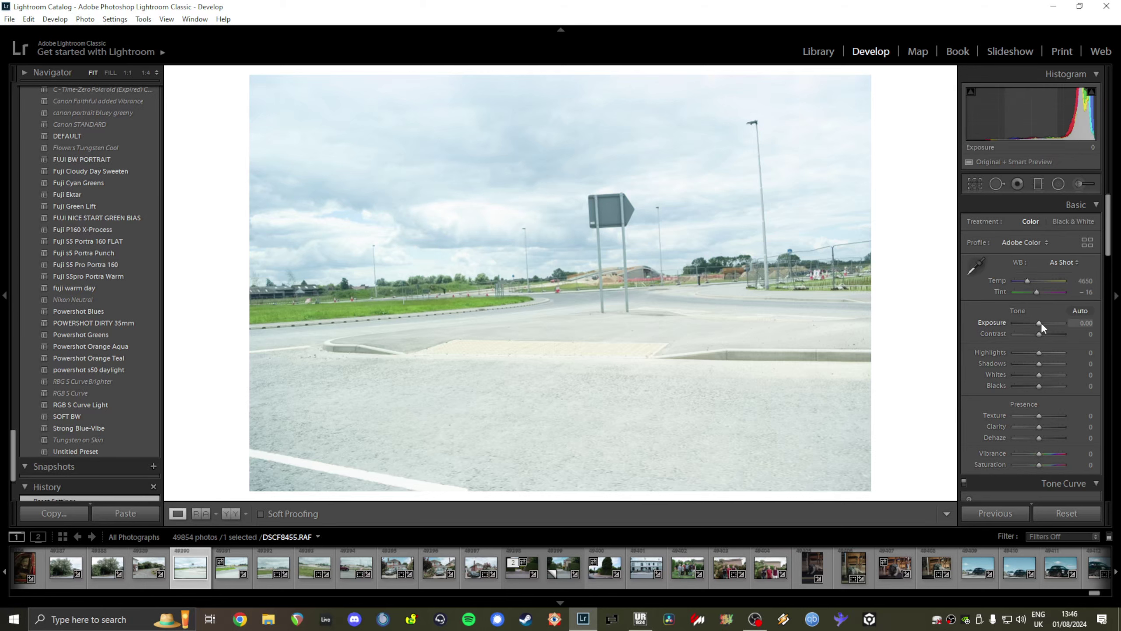
drag(1039, 323, 1035, 324)
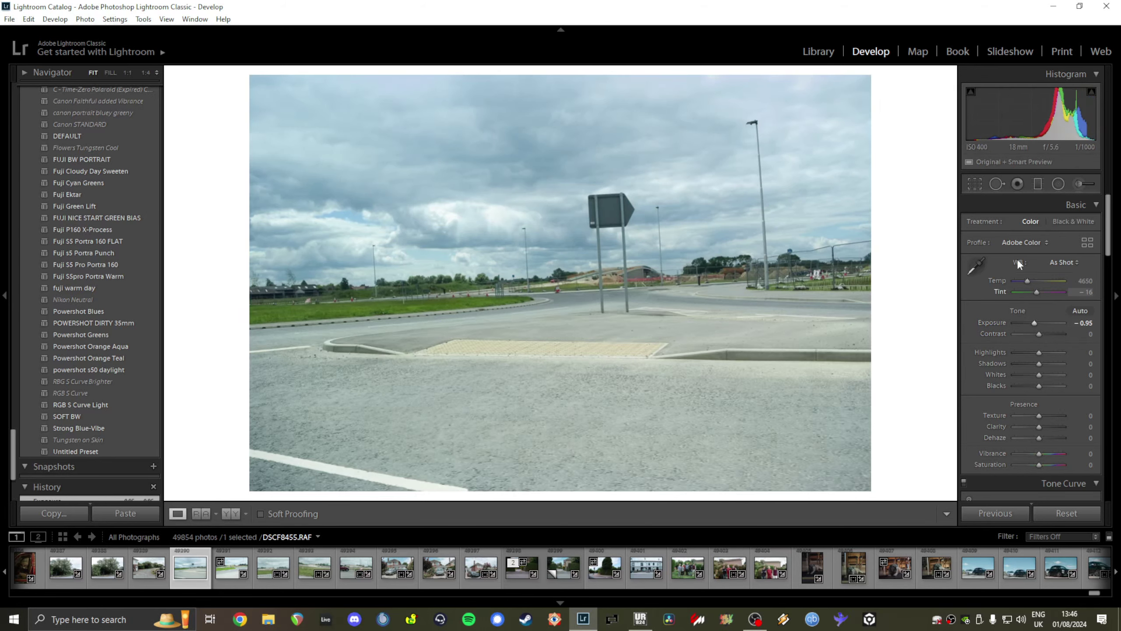
click(973, 183)
drag(896, 244, 907, 252)
key(Return)
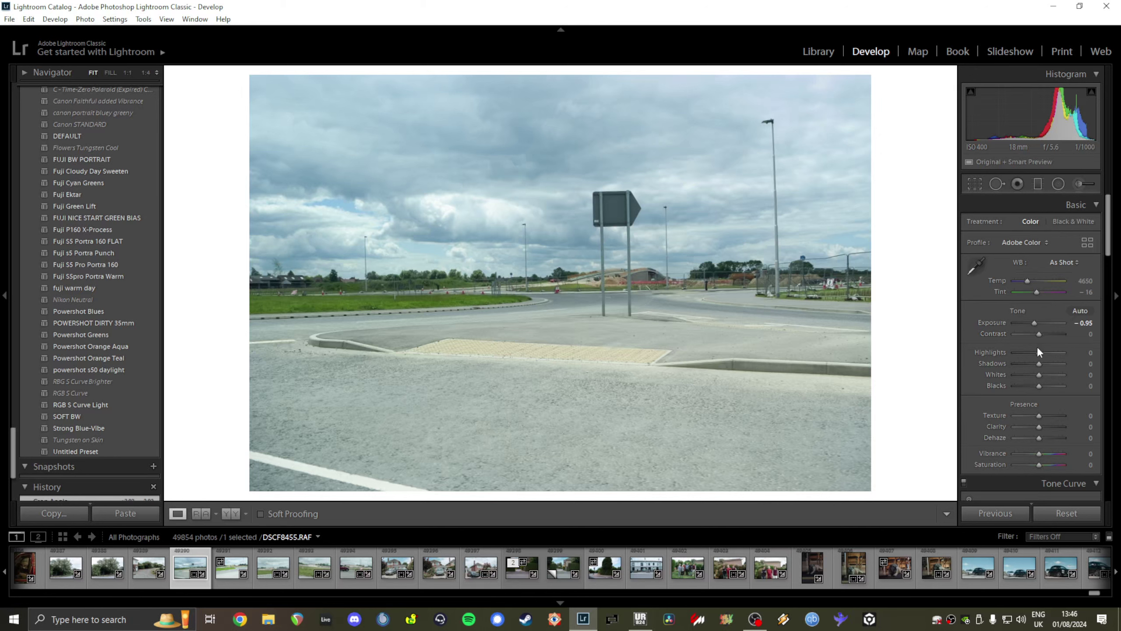
mouse_move(1037, 352)
mouse_down()
mouse_move(1024, 356)
mouse_move(1034, 356)
mouse_up()
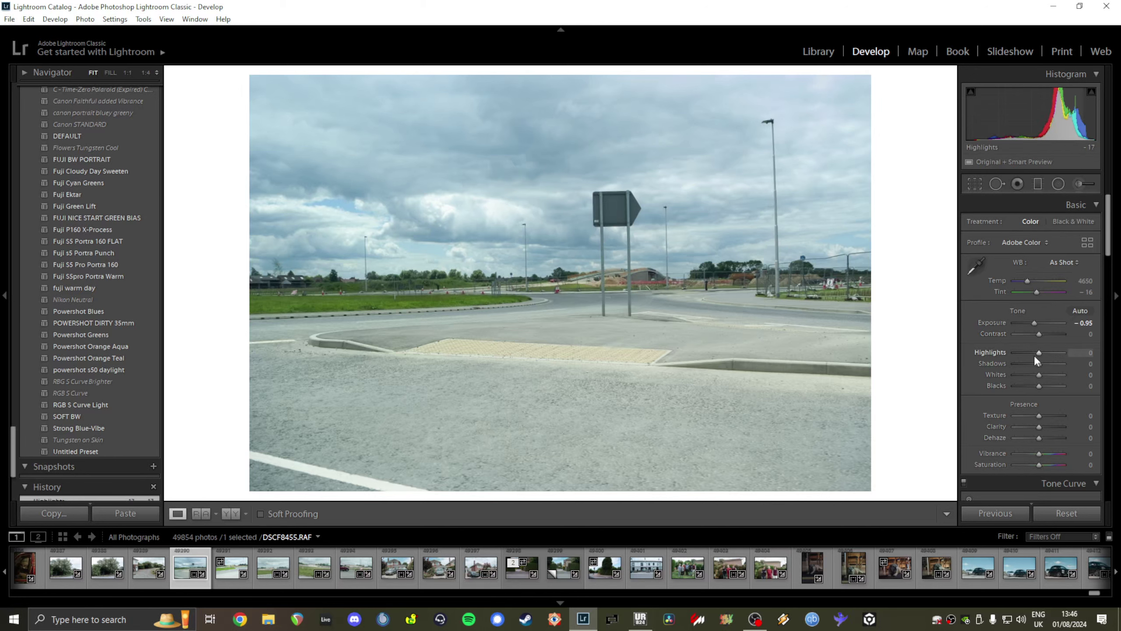
double_click(1033, 356)
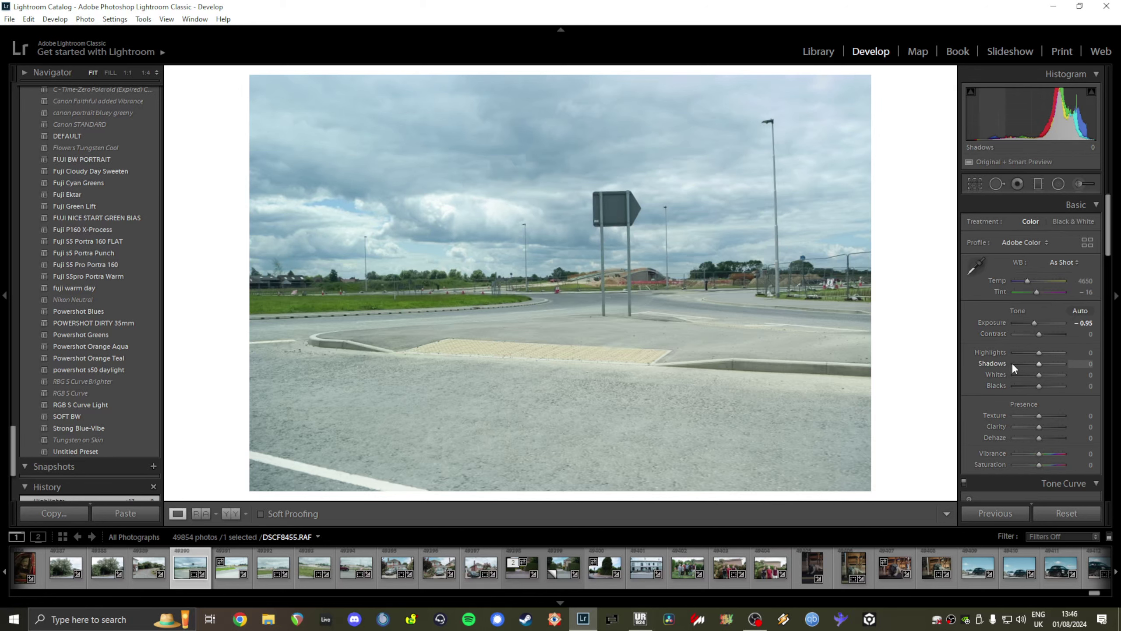